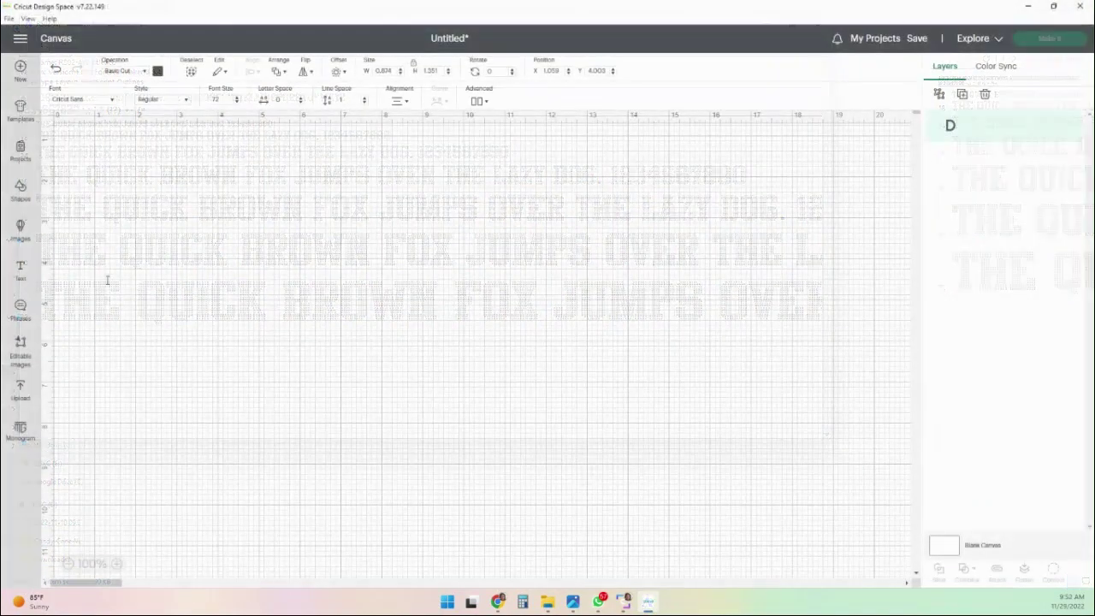
# - Add a text object to the canvas containing the first name in capital letters
pyautogui.click(94, 296)
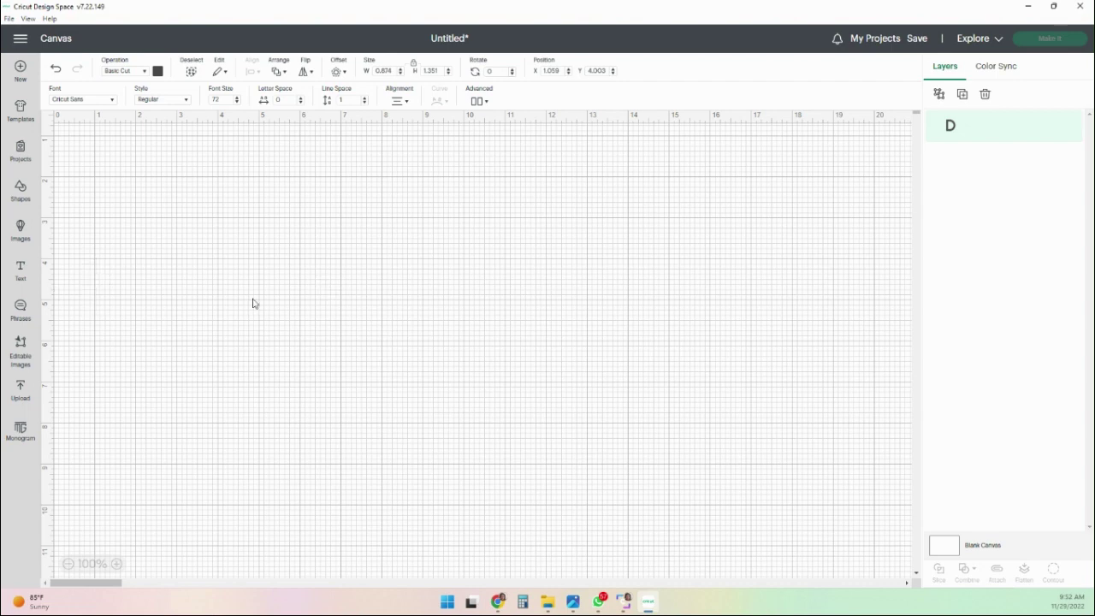
pyautogui.click(19, 272)
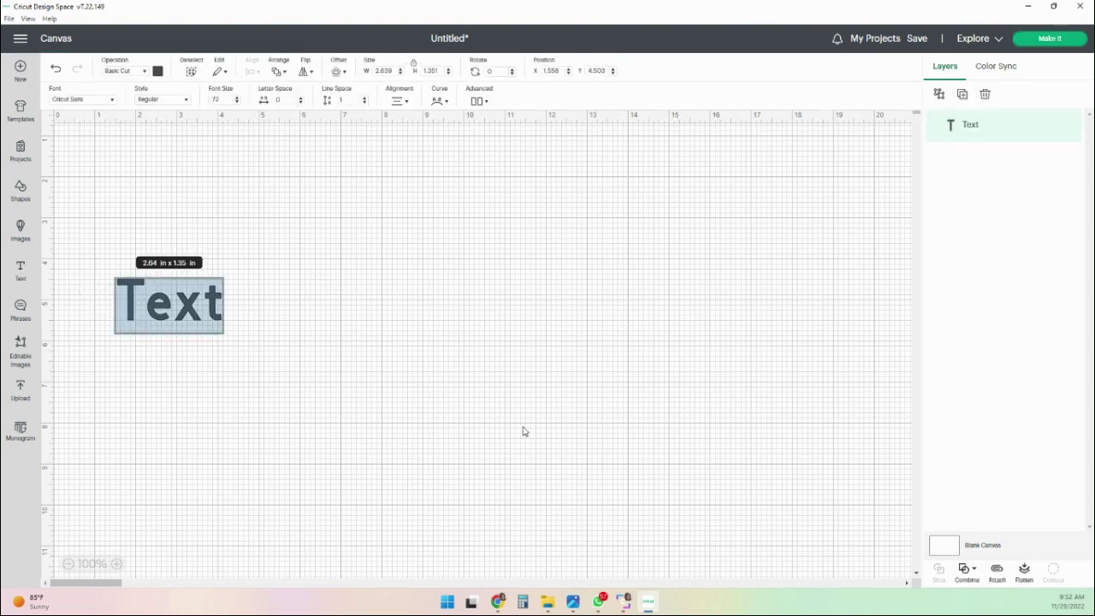
pyautogui.write('TANYA')
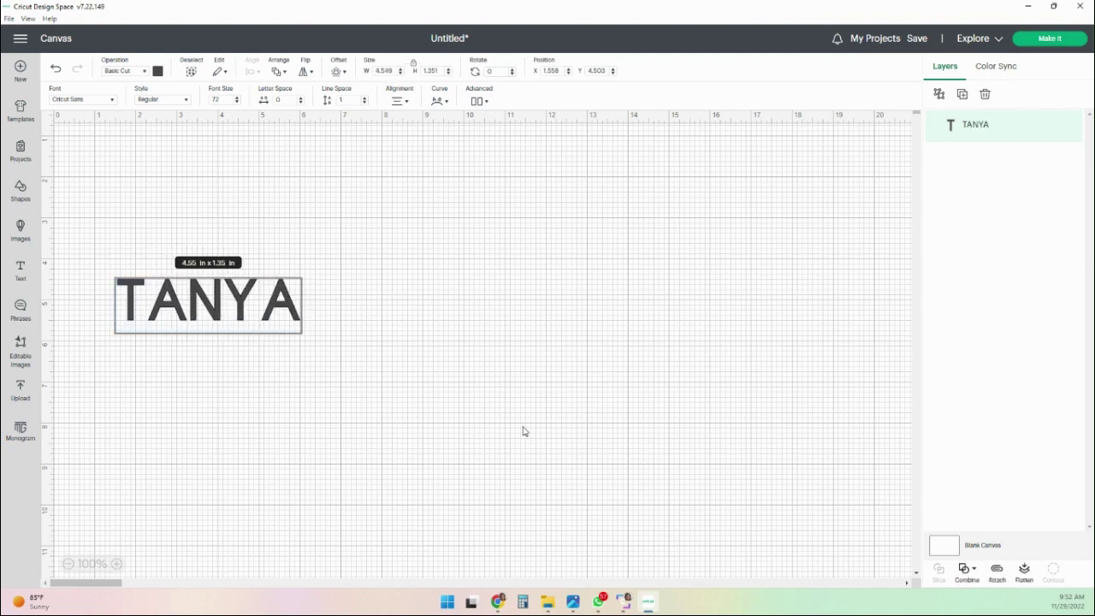
# - Apply the system font RS02-AW-Atletico to the name and enlarge it to about 12.62 × 3.56 in
pyautogui.click(111, 103)
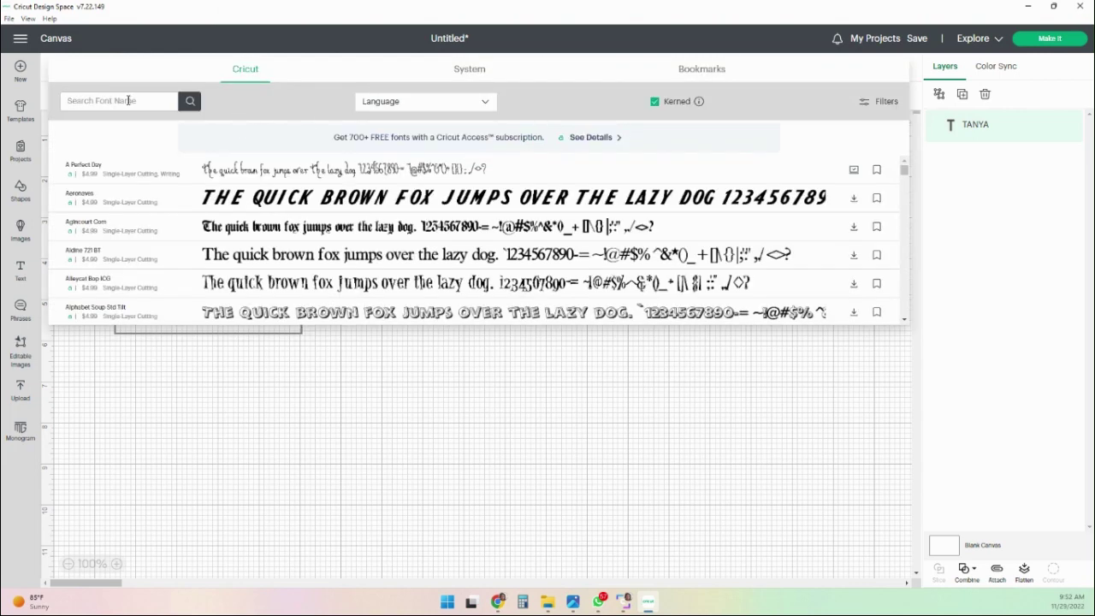
pyautogui.click(471, 72)
pyautogui.write('RS')
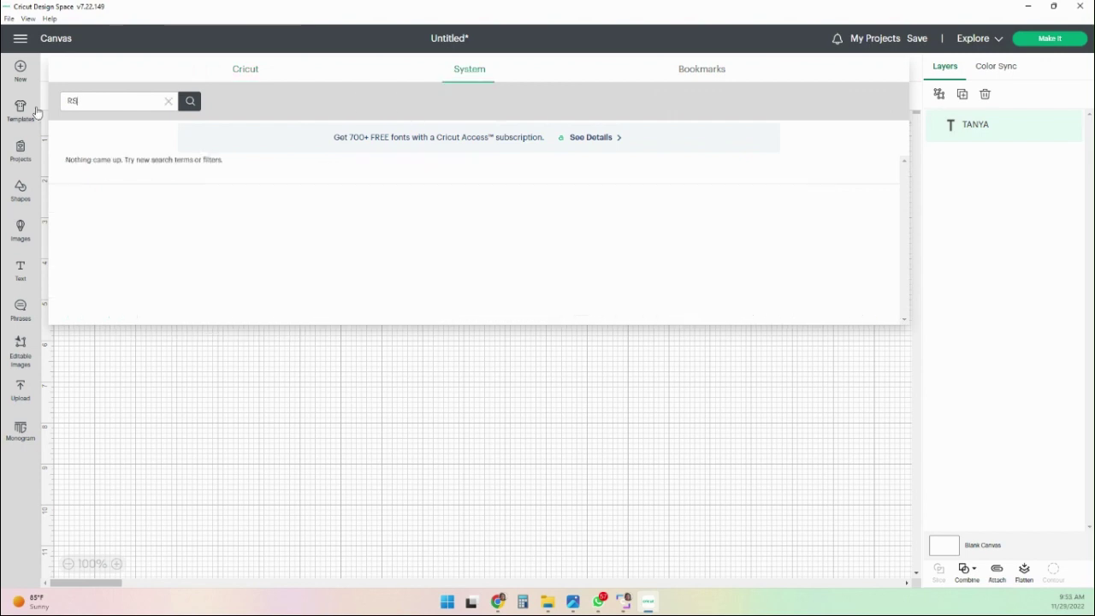
pyautogui.write('Q')
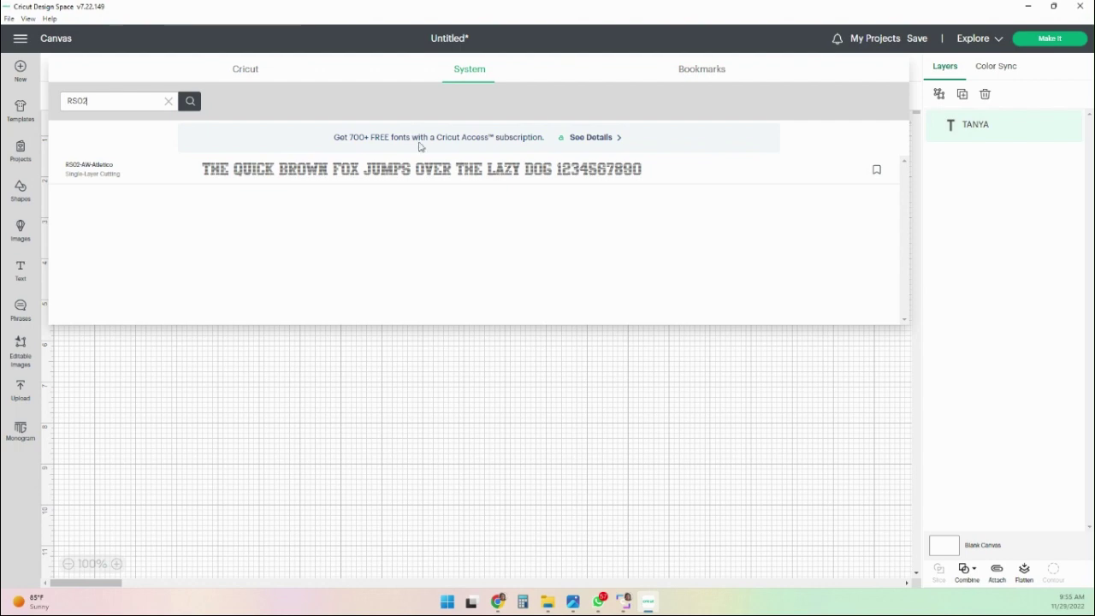
pyautogui.click(417, 174)
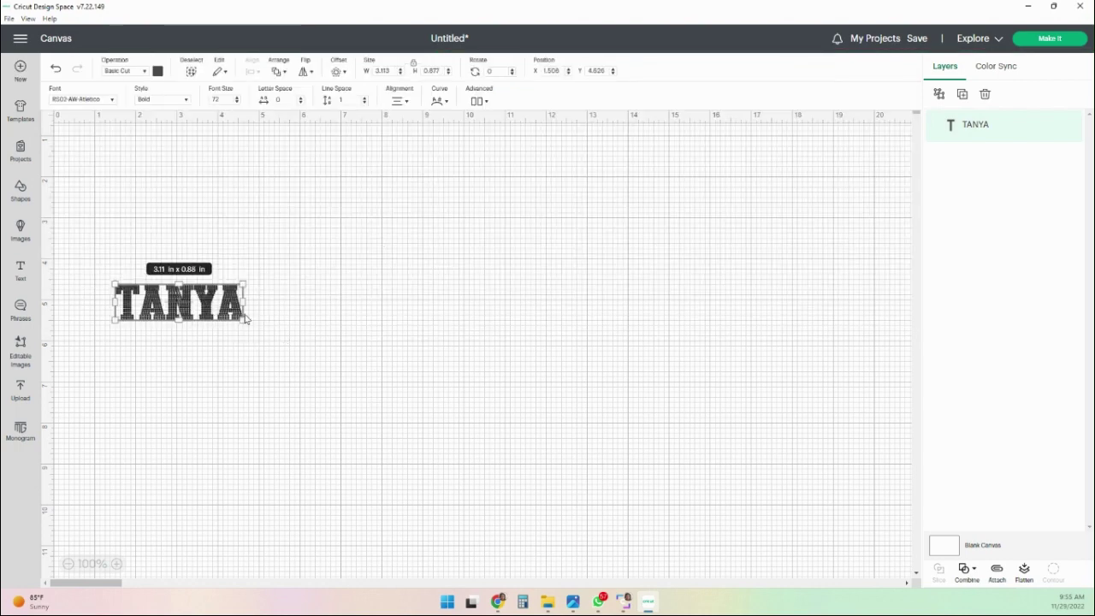
pyautogui.moveTo(243, 319); pyautogui.dragTo(331, 438)
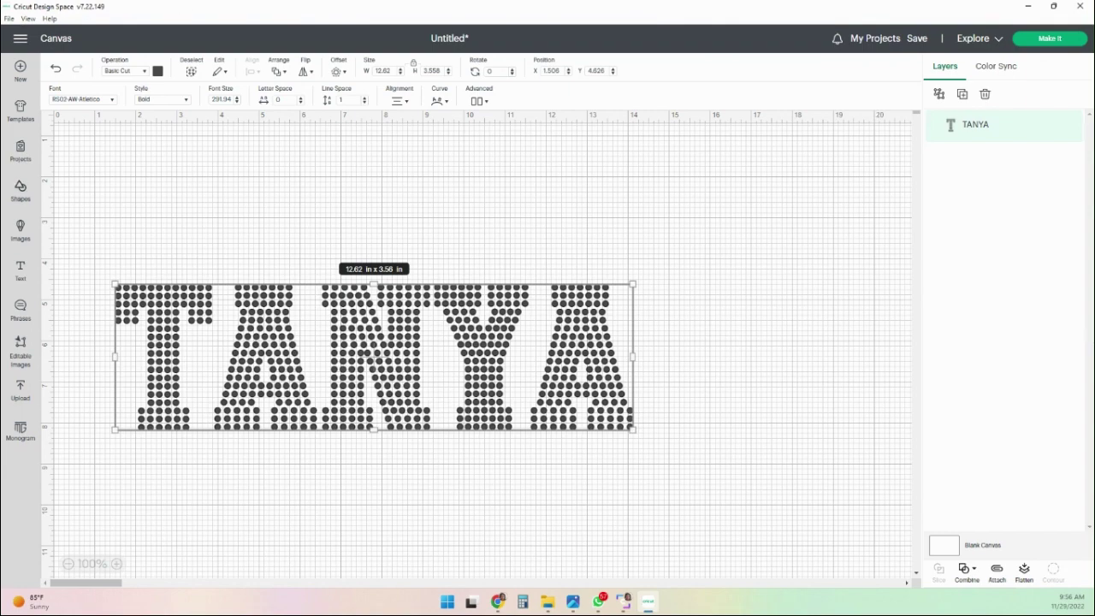
# - Insert a free circle shape above the rhinestone name and keep it selected
pyautogui.click(21, 189)
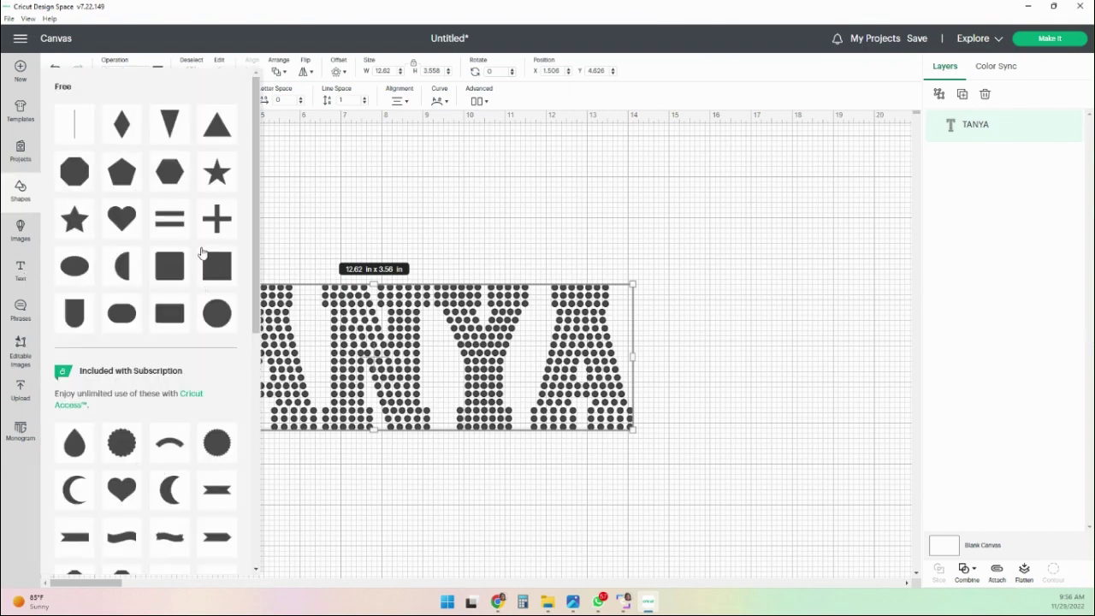
pyautogui.click(217, 320)
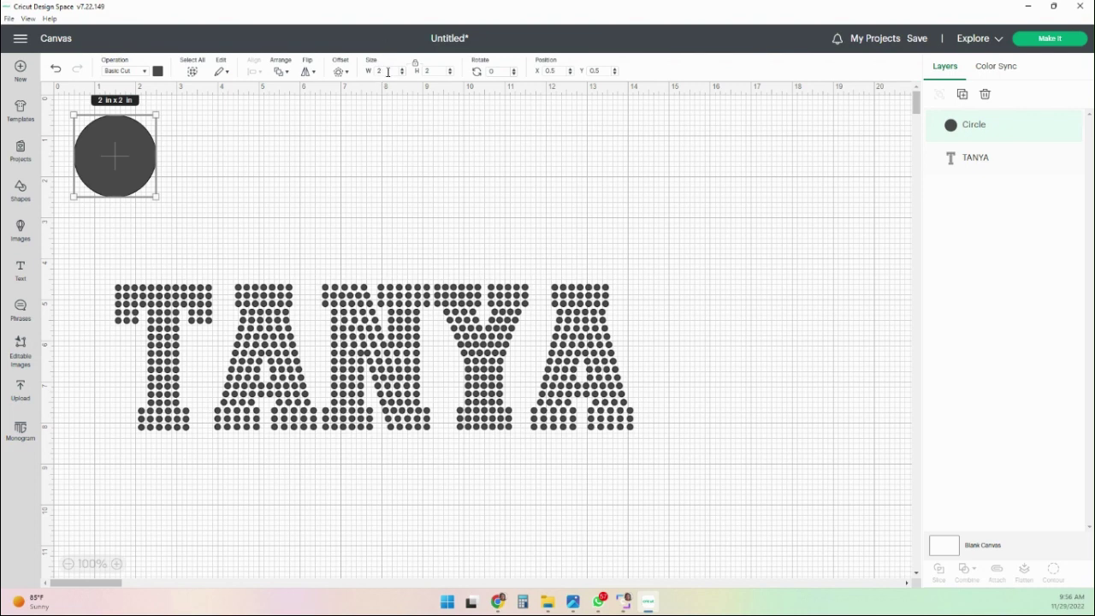
pyautogui.click(382, 72)
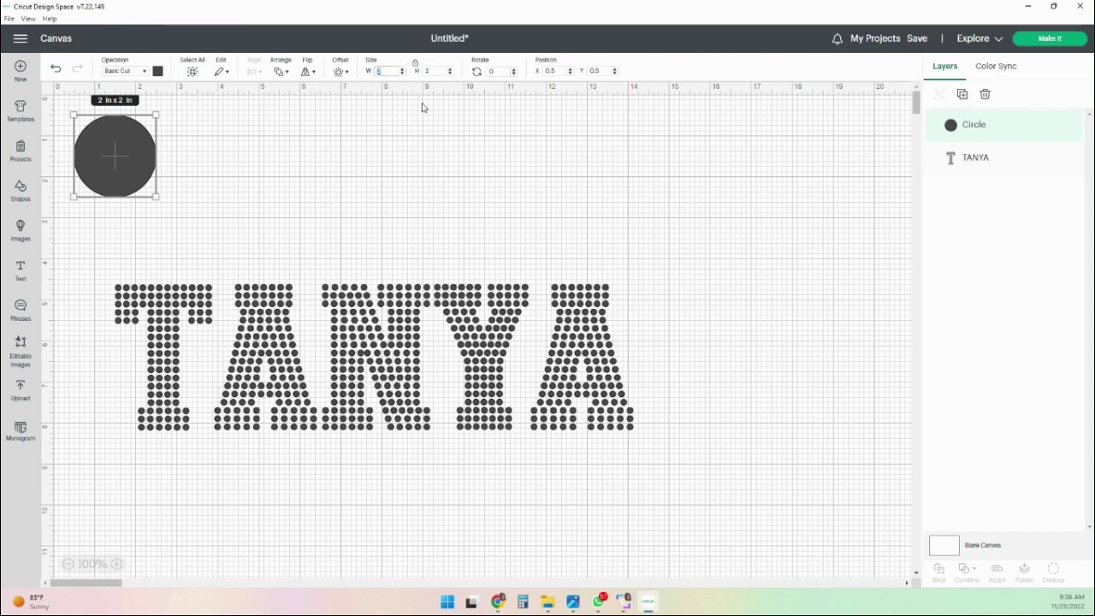
pyautogui.click(347, 155)
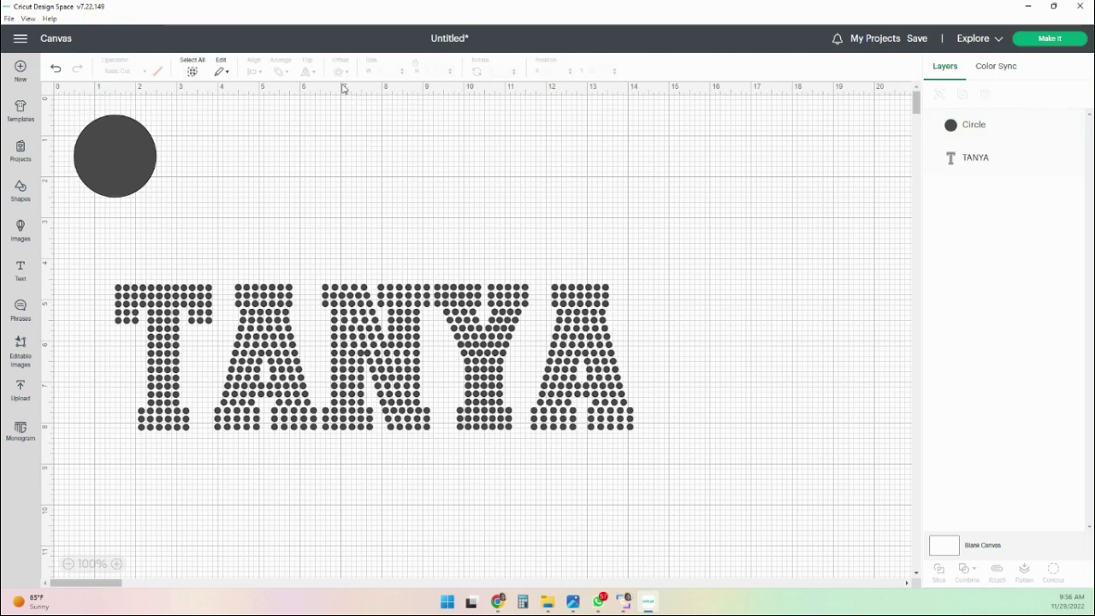
pyautogui.click(132, 155)
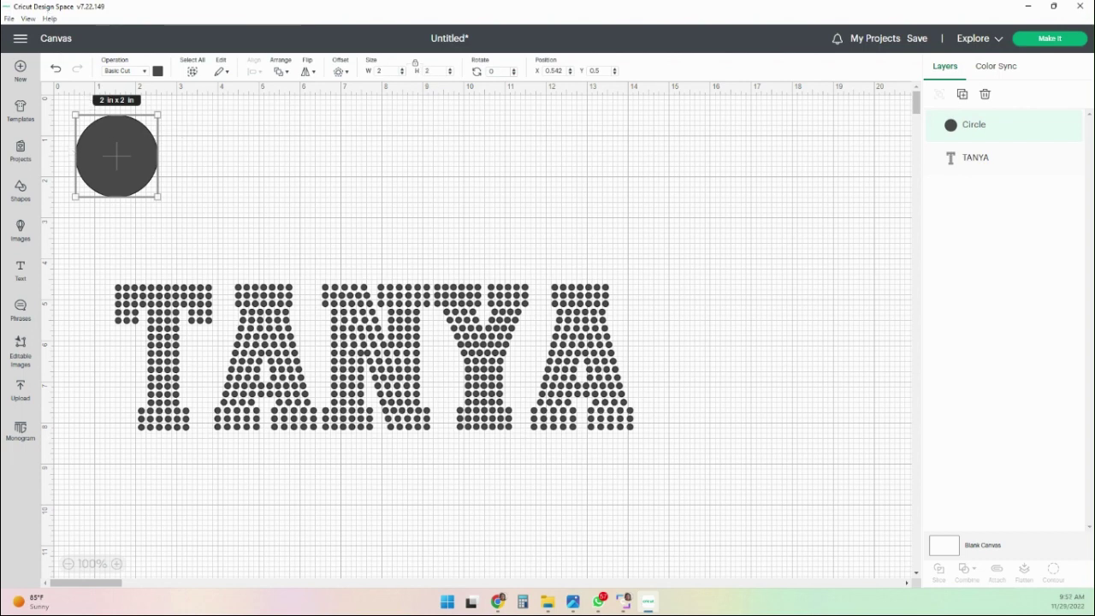
# - Switch the canvas units to metric in the application settings
pyautogui.click(19, 41)
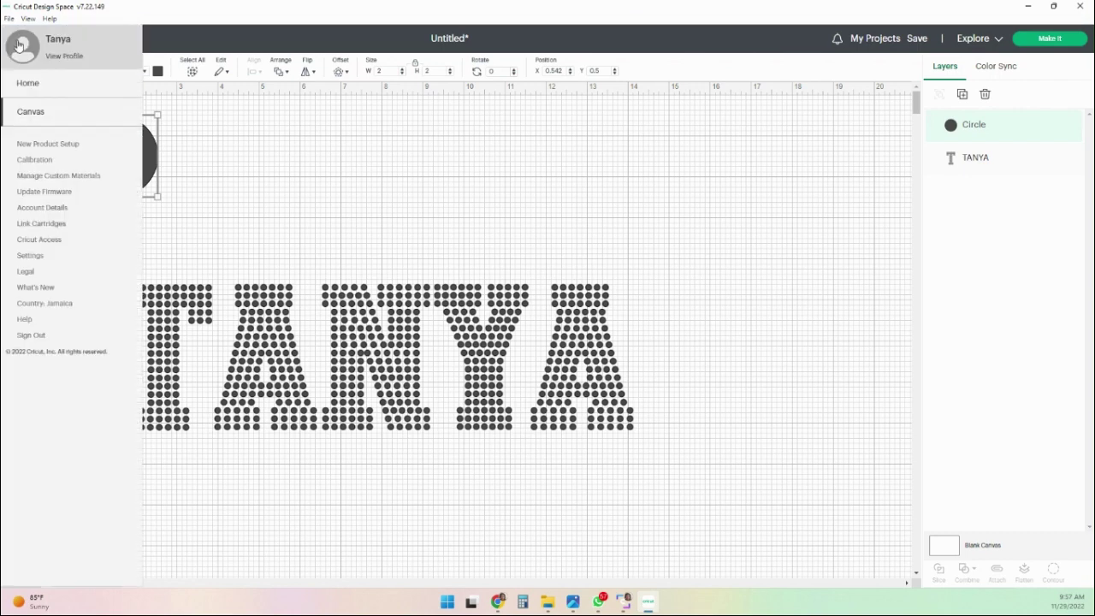
pyautogui.click(30, 256)
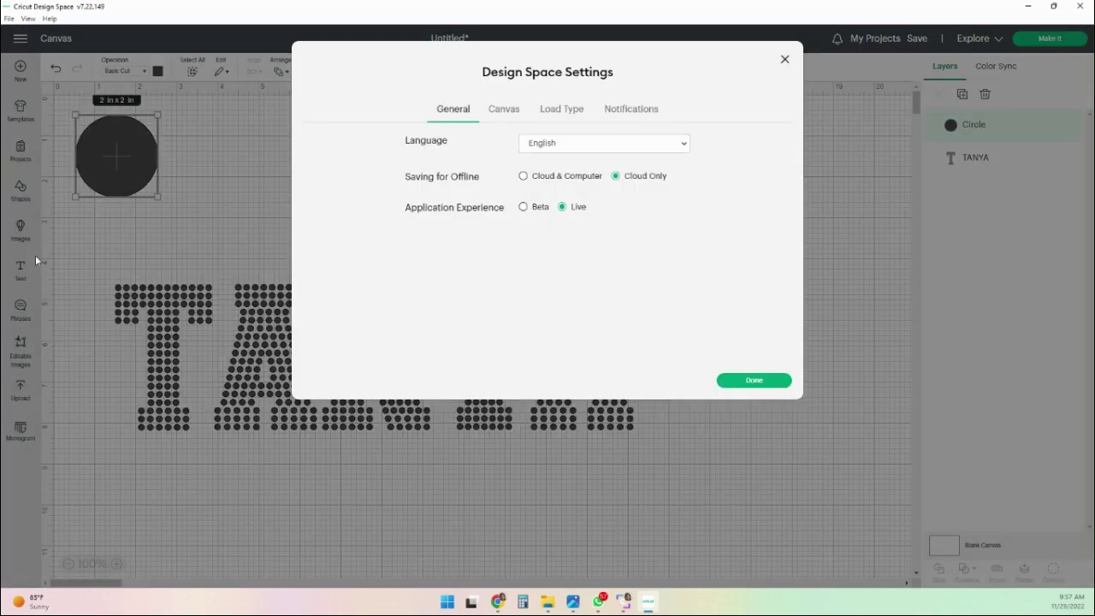
pyautogui.click(502, 114)
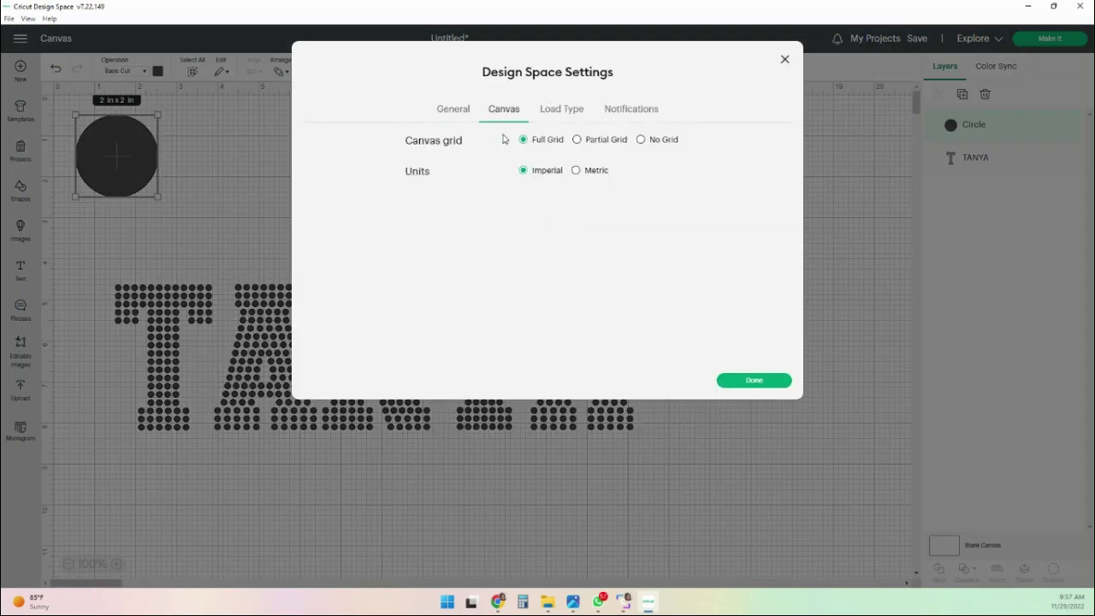
pyautogui.click(576, 173)
pyautogui.click(753, 381)
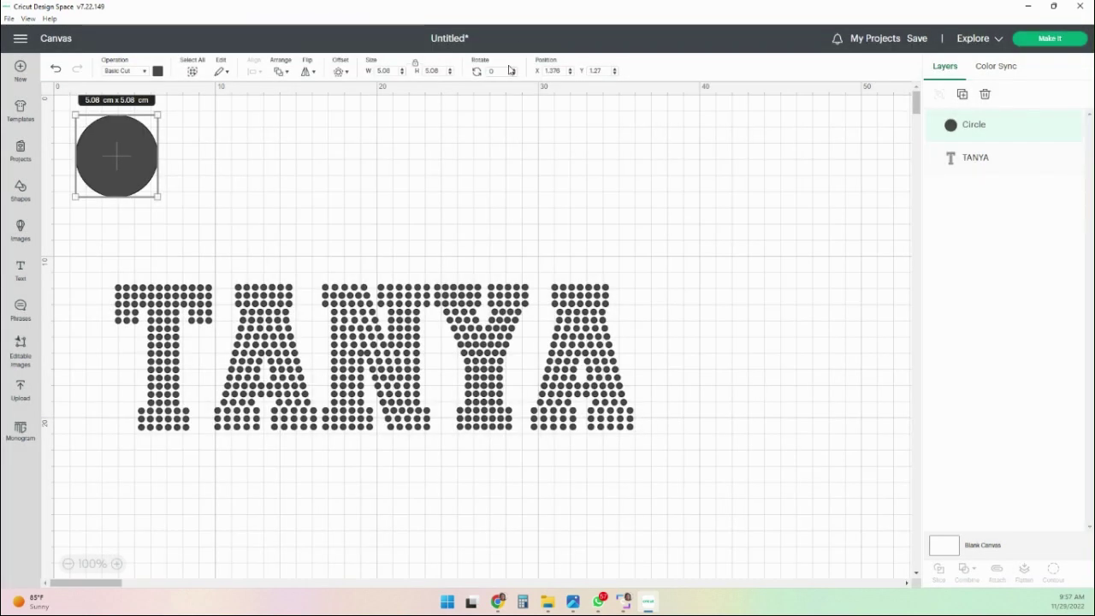
# - Resize the circle to 0.3 × 0.3 cm and color it red
pyautogui.doubleClick(379, 72)
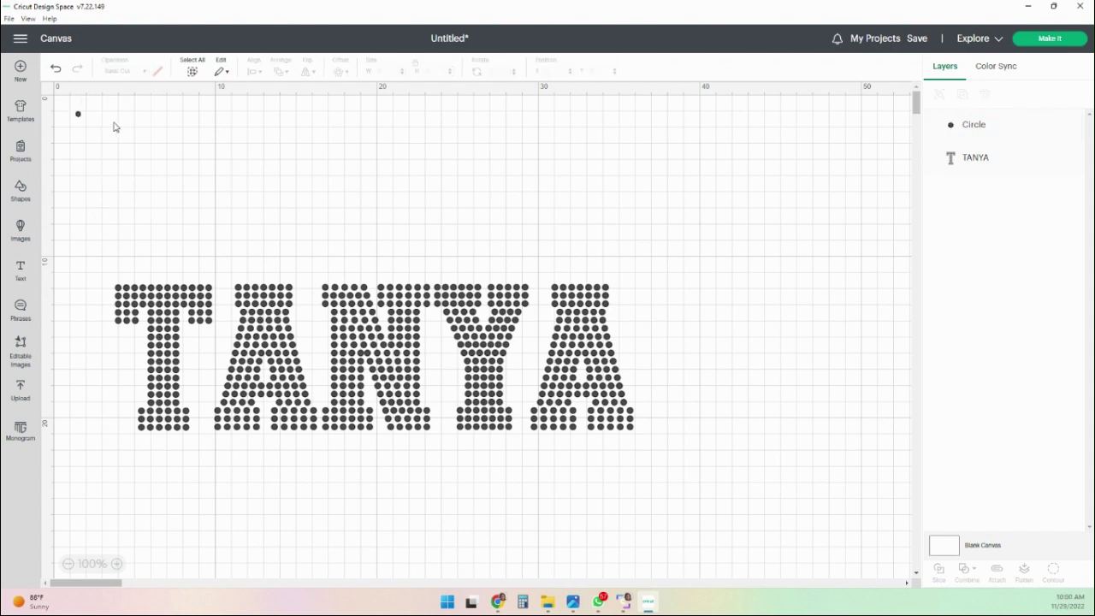
pyautogui.click(78, 114)
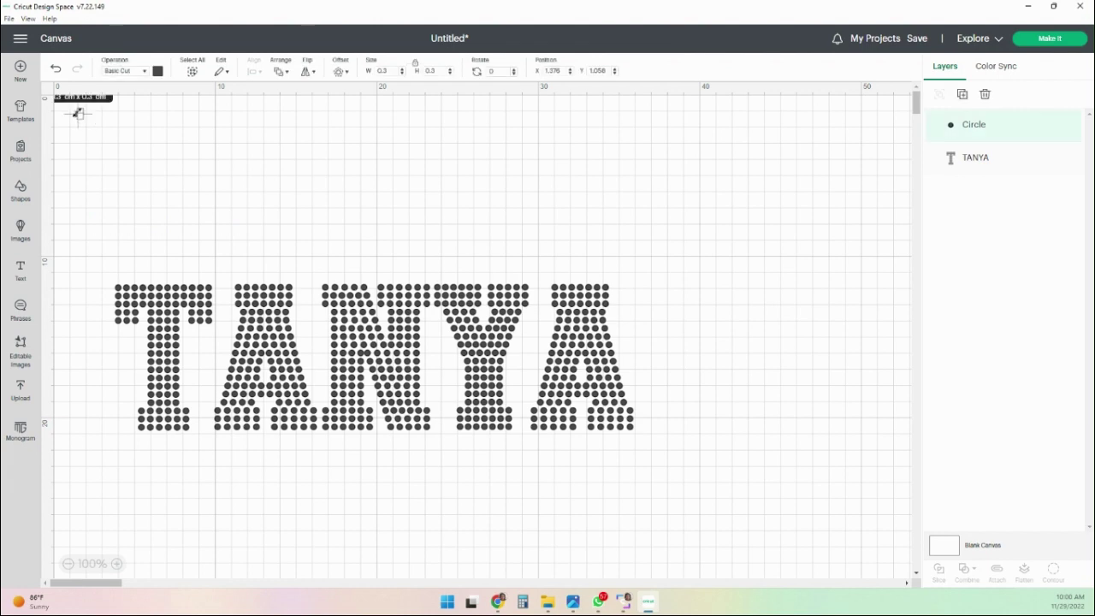
pyautogui.click(157, 71)
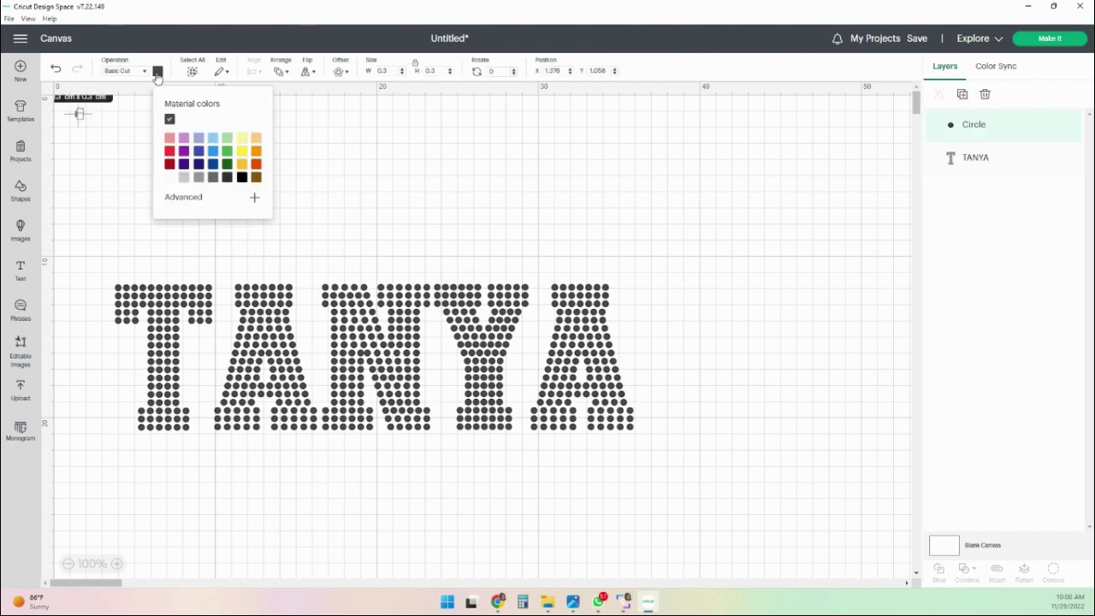
pyautogui.click(171, 153)
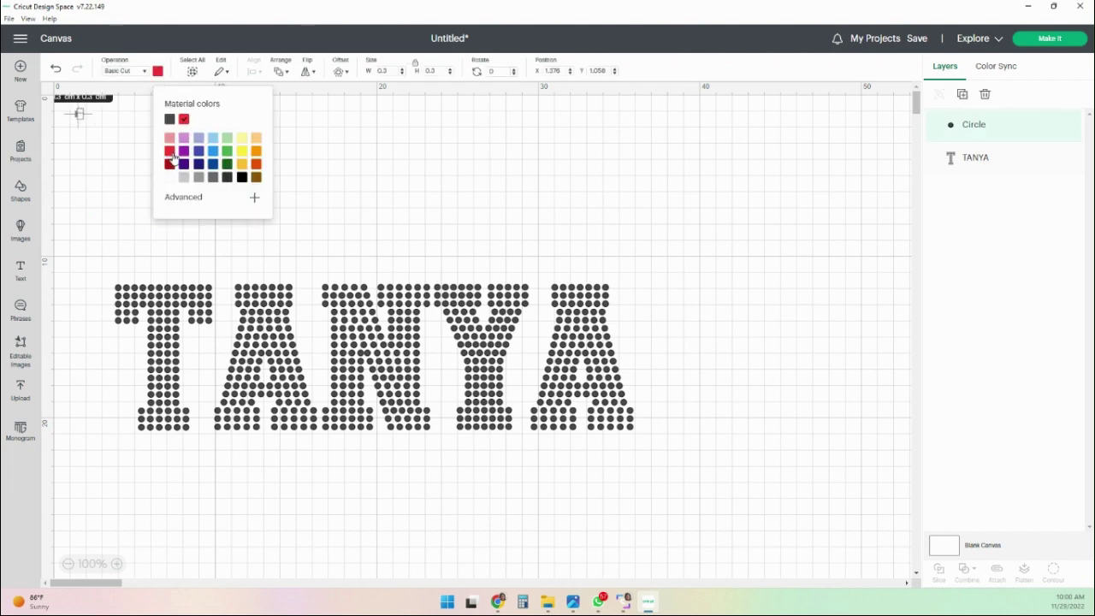
pyautogui.click(354, 179)
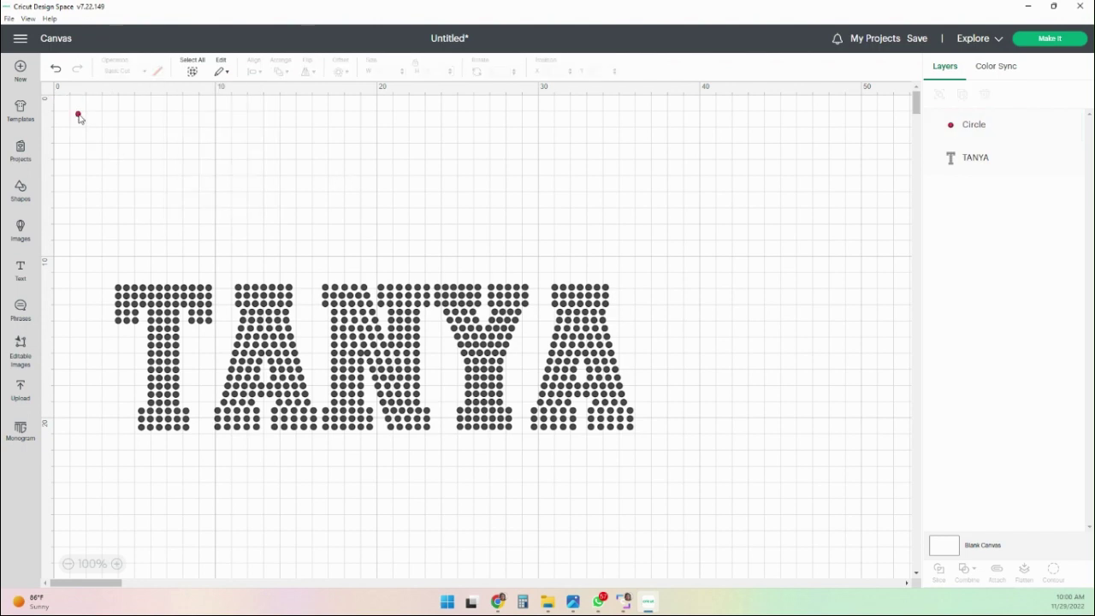
# - Move the small red circle to just above the upper-left dots of the name's first letter for size comparison
pyautogui.moveTo(77, 115); pyautogui.dragTo(117, 282)
pyautogui.click(117, 282)
pyautogui.click(120, 282)
pyautogui.moveTo(117, 283); pyautogui.dragTo(119, 276)
pyautogui.click(220, 268)
# - Scale the name down to about 26.87 × 7.58 cm and move it so one dot lies under the red circle
pyautogui.click(483, 382)
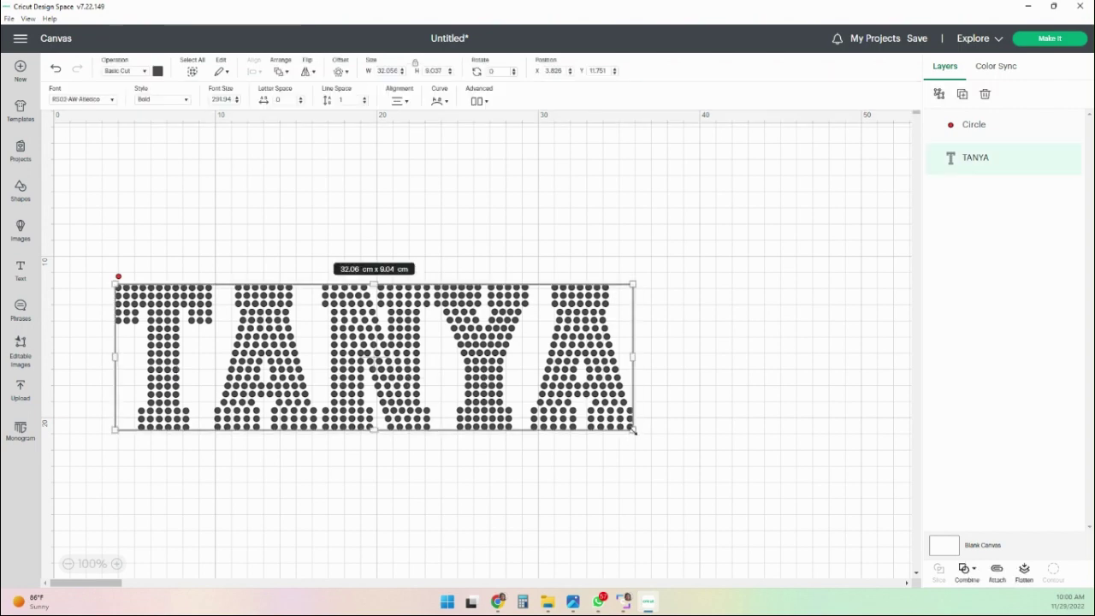
pyautogui.moveTo(633, 430); pyautogui.dragTo(549, 405)
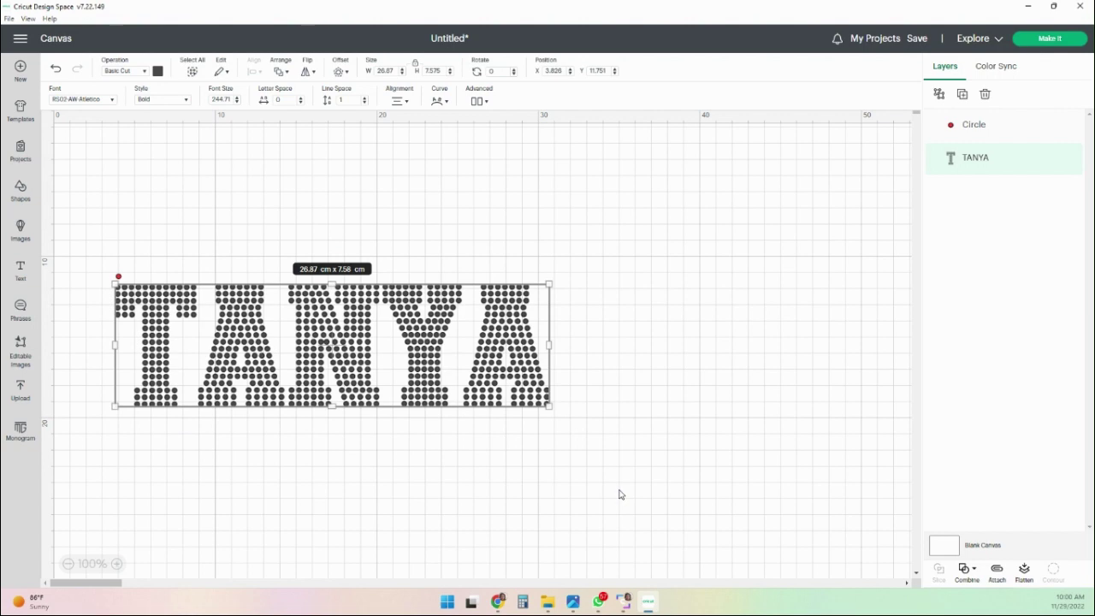
pyautogui.moveTo(174, 360); pyautogui.dragTo(221, 359)
pyautogui.click(384, 399)
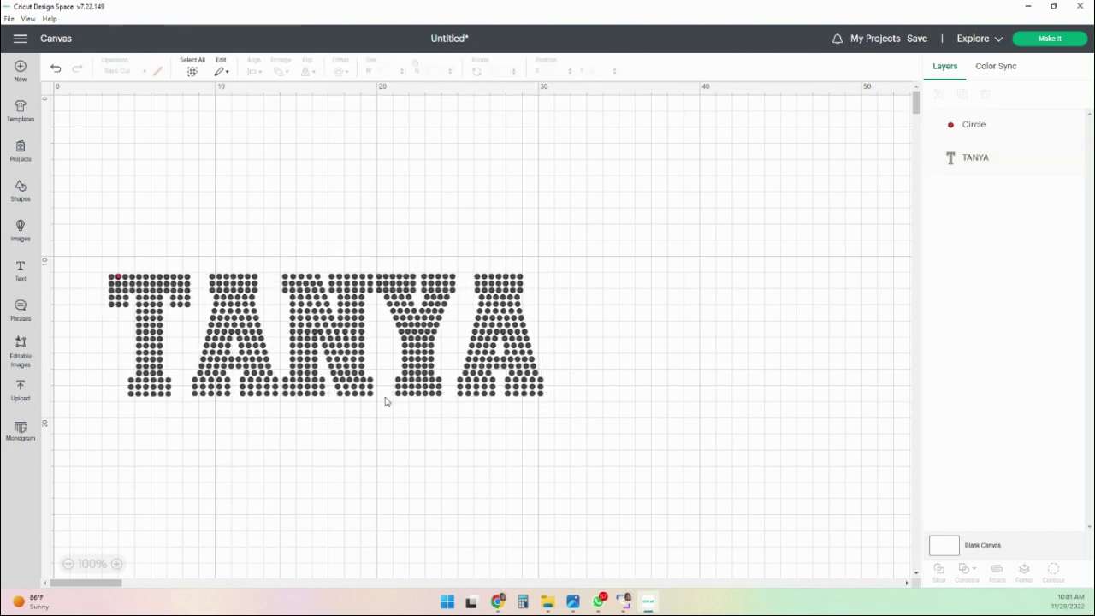
# - Fine-tune the name's size to about 26.8 × 7.56 cm and move it down clear of the red circle
pyautogui.click(410, 393)
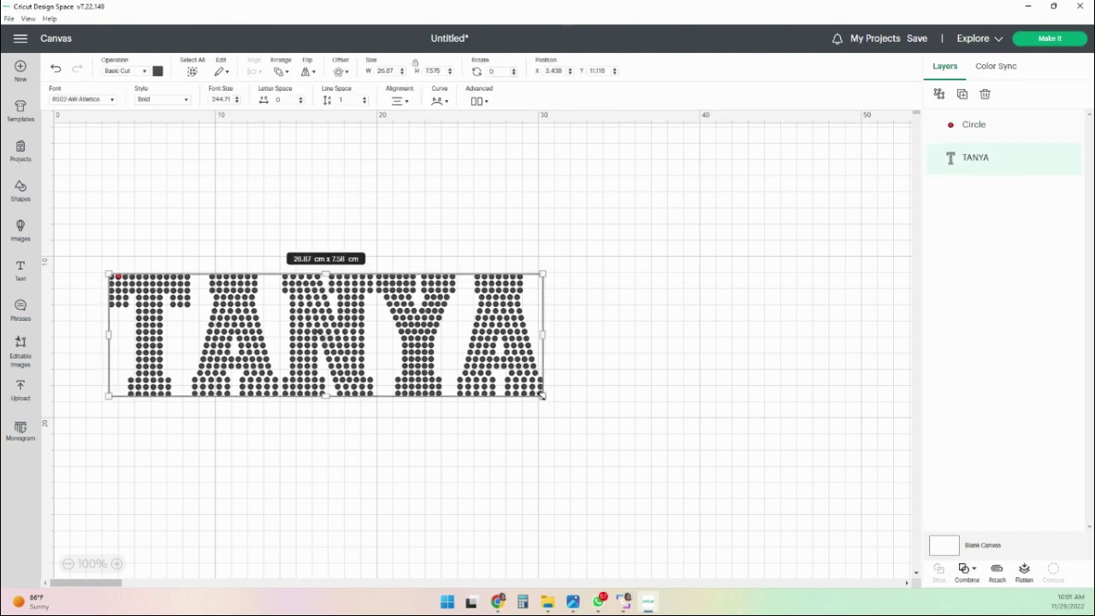
pyautogui.moveTo(542, 396); pyautogui.dragTo(540, 395)
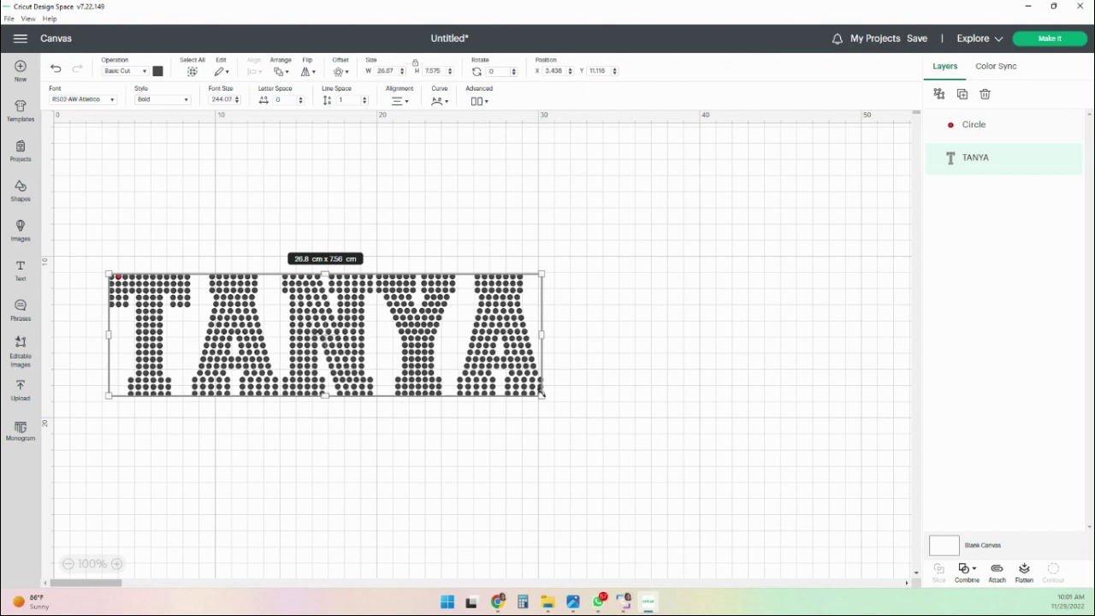
pyautogui.click(317, 484)
pyautogui.moveTo(317, 377); pyautogui.dragTo(313, 397)
pyautogui.click(594, 393)
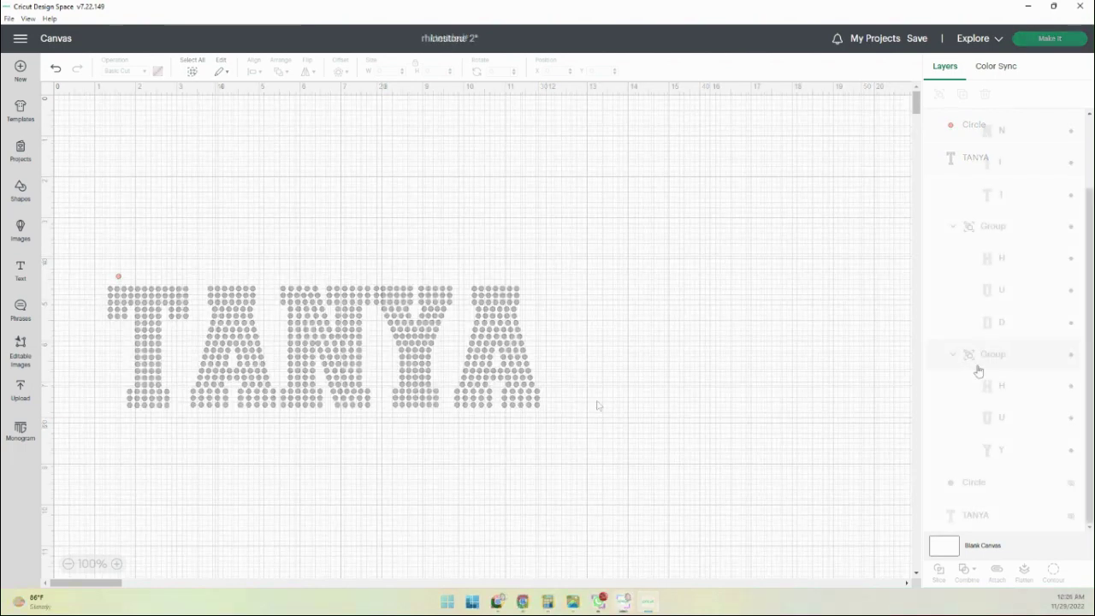
pyautogui.write('Something more complicated')
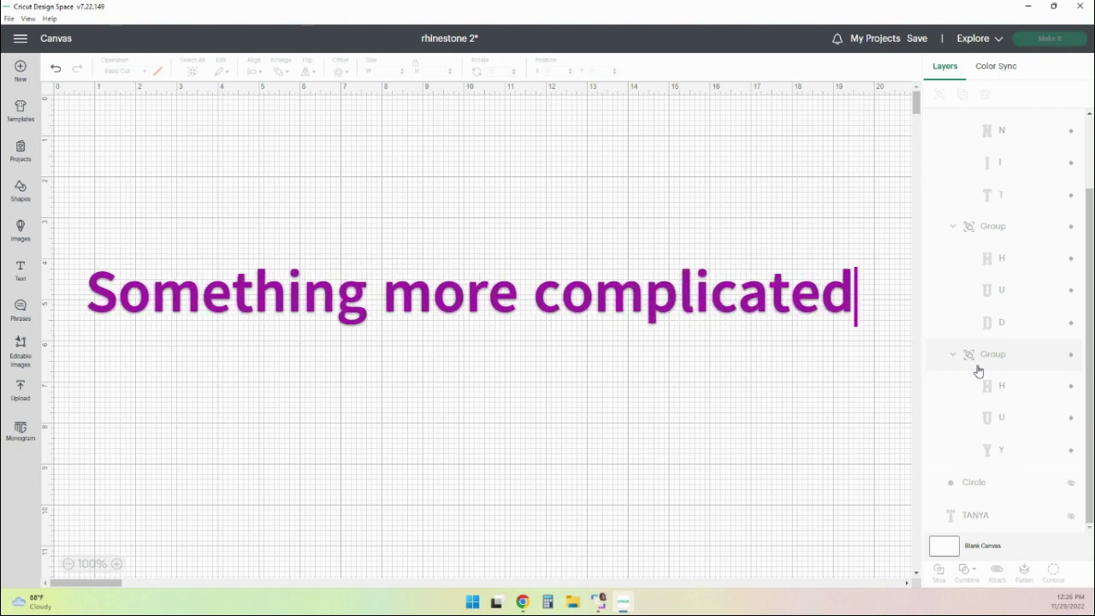
pyautogui.write("Let's do shapes")
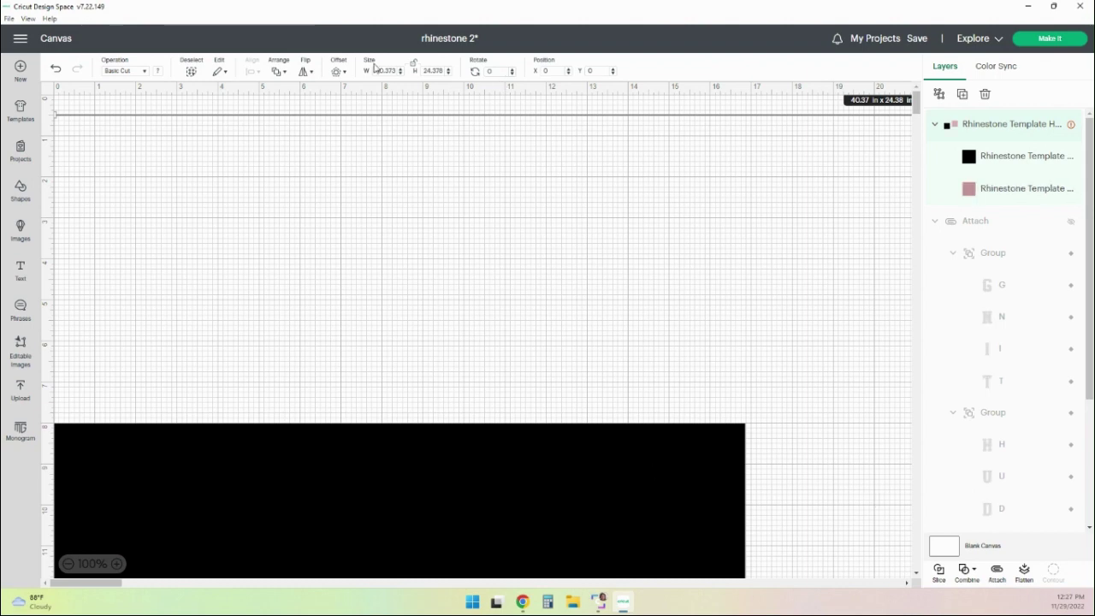
# - Unlock the proportions of the pink rhinestone template layer and resize it to 8.2 in wide by 8.6 in high
pyautogui.moveTo(377, 70); pyautogui.dragTo(396, 71)
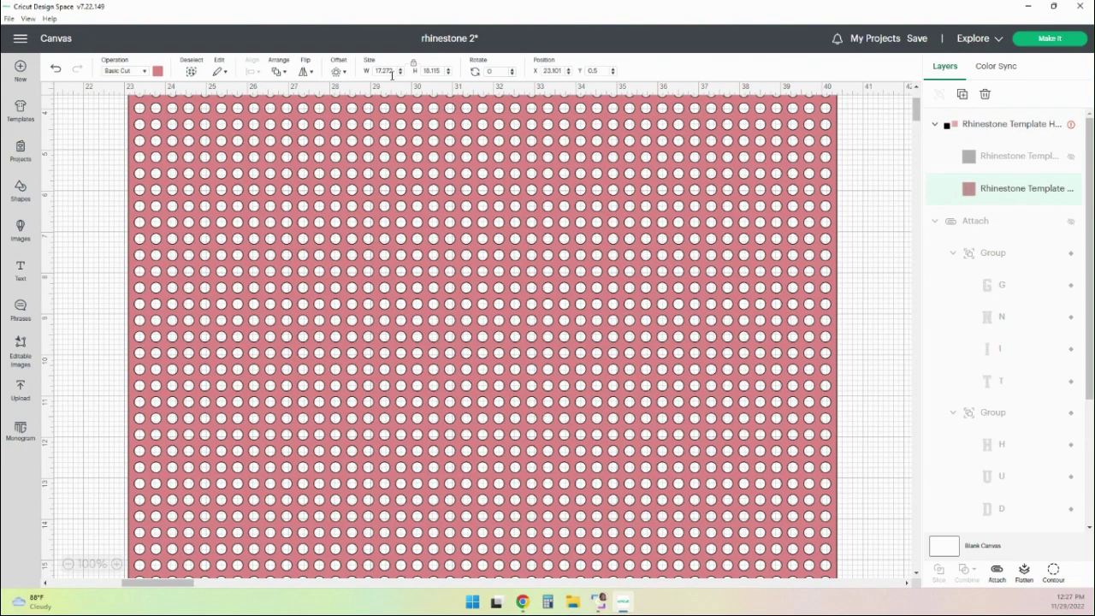
pyautogui.doubleClick(392, 72)
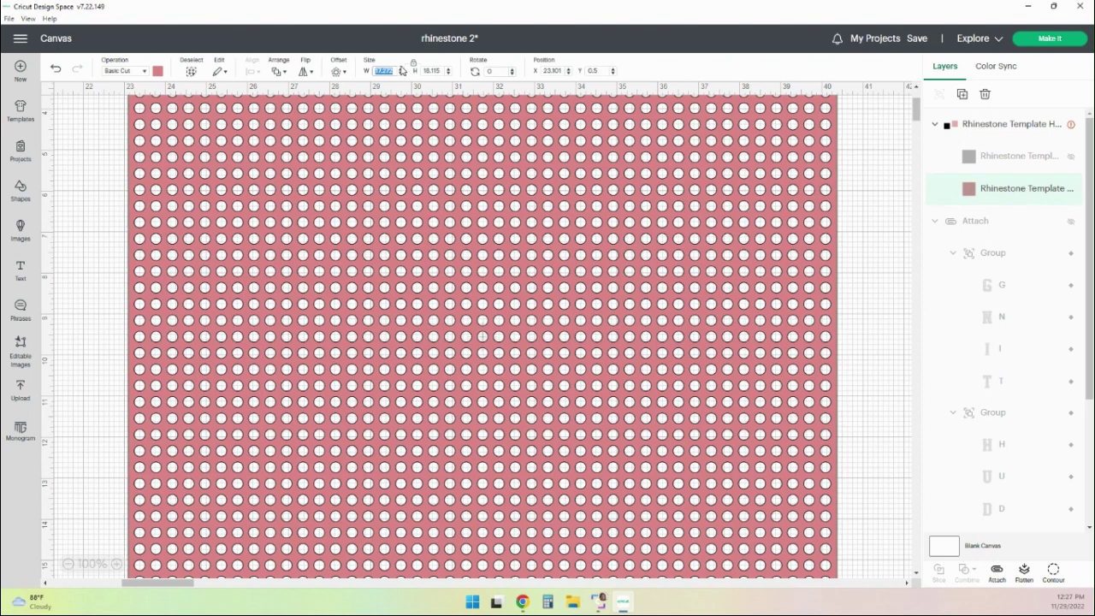
pyautogui.write('8.2')
pyautogui.click(416, 68)
pyautogui.click(398, 70)
pyautogui.write('8.2')
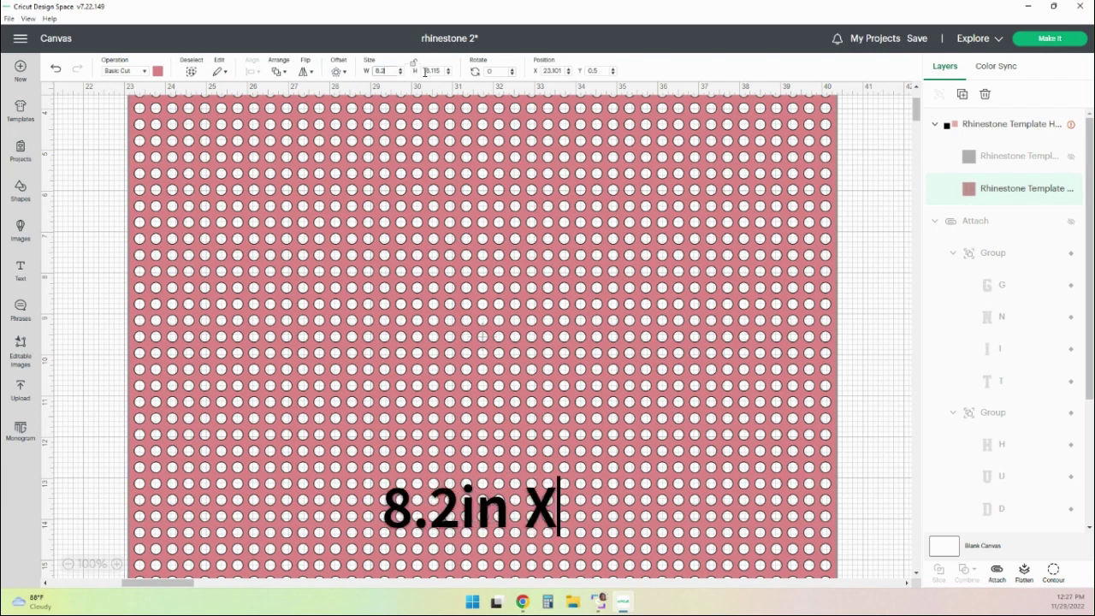
pyautogui.press('Return')
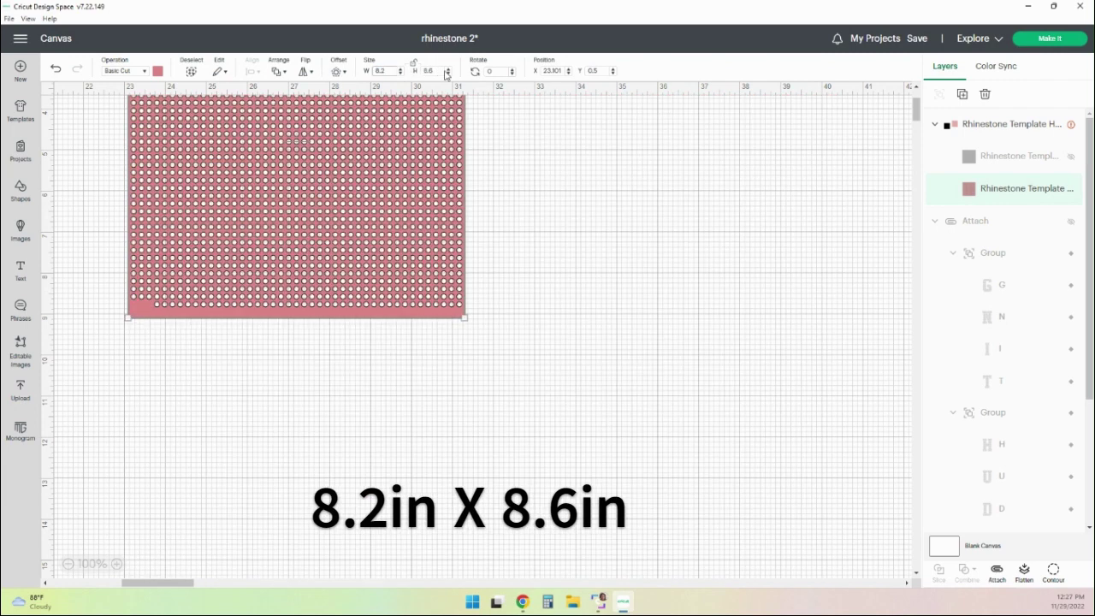
pyautogui.click(543, 427)
pyautogui.scroll(4, 496, 329)
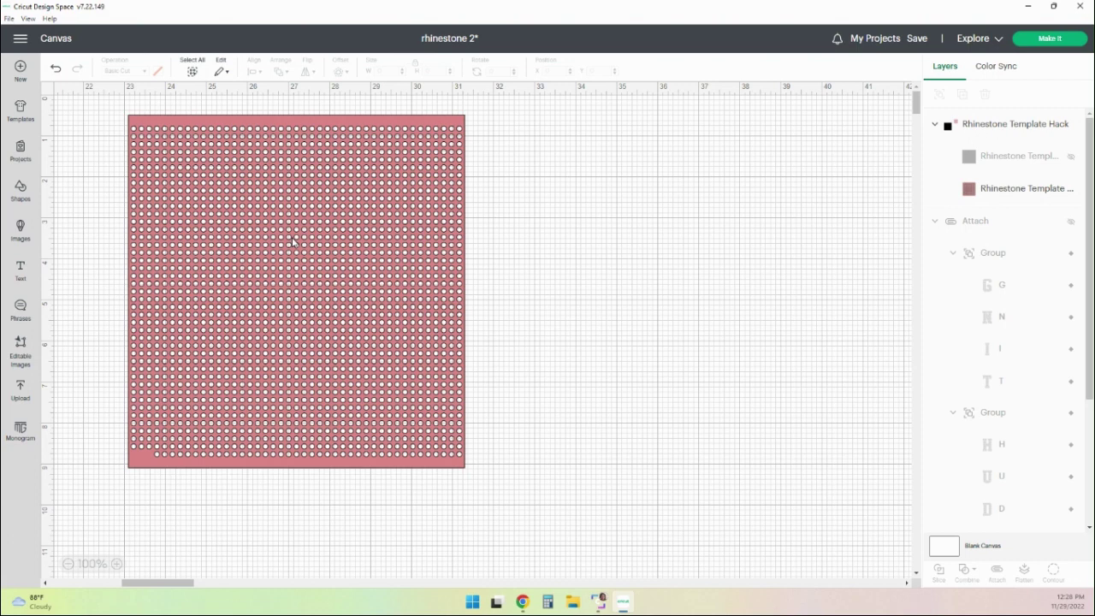
# - Insert a five-pointed star from the free shapes and move it onto the pink dot template
pyautogui.click(291, 242)
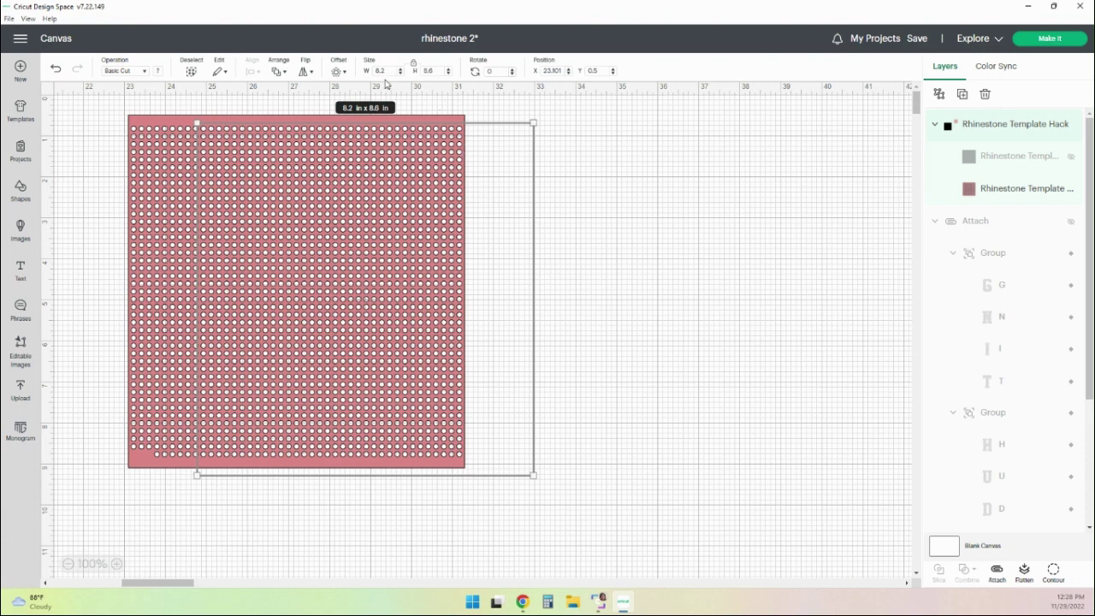
pyautogui.click(678, 240)
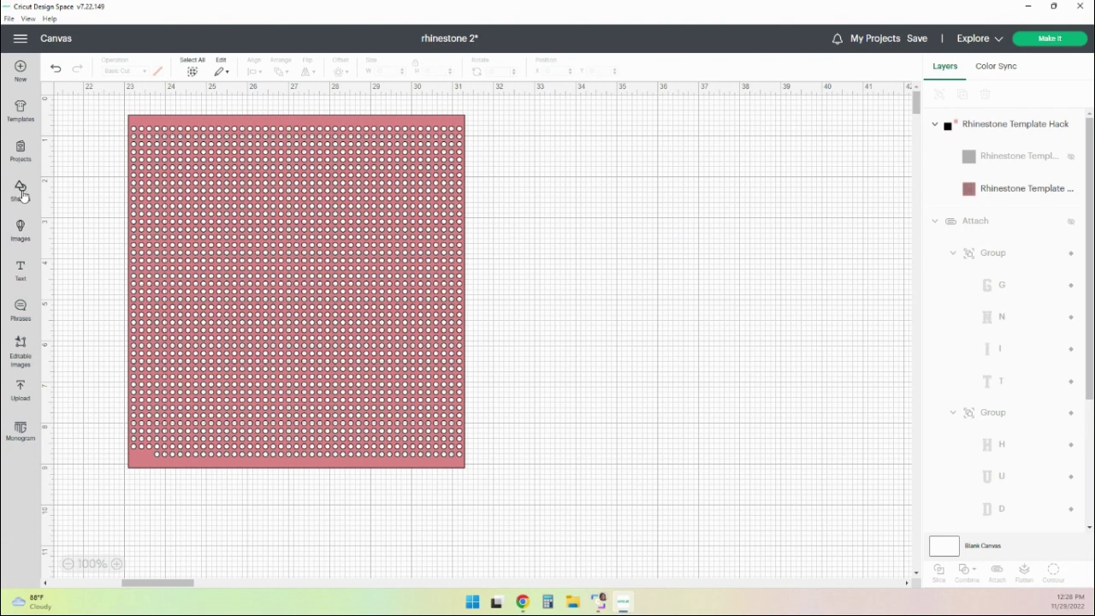
pyautogui.click(20, 189)
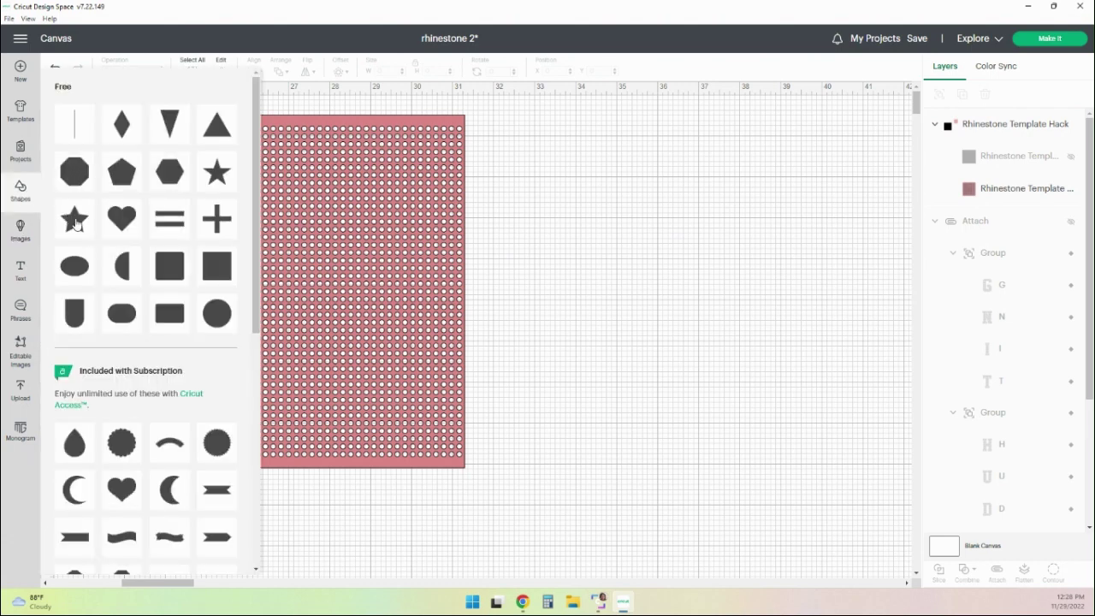
pyautogui.click(76, 224)
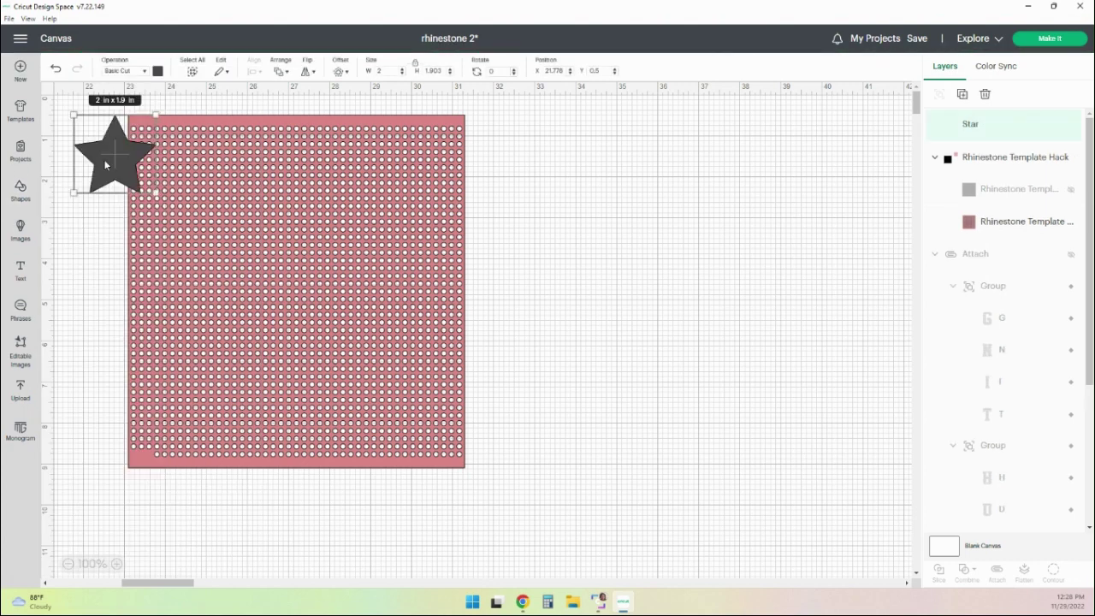
pyautogui.moveTo(108, 160); pyautogui.dragTo(247, 227)
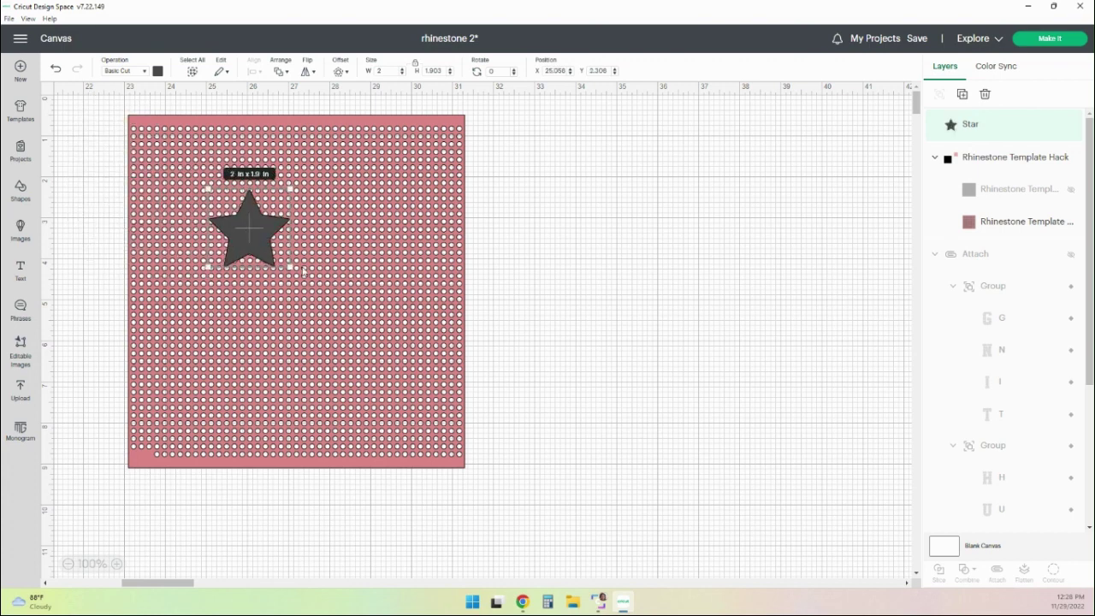
# - Enlarge the star to about 5.5 × 5.24 in and align it with the template dots at about X 23.88, Y 1.64 in
pyautogui.moveTo(284, 275); pyautogui.dragTo(407, 408)
pyautogui.moveTo(332, 344); pyautogui.dragTo(283, 314)
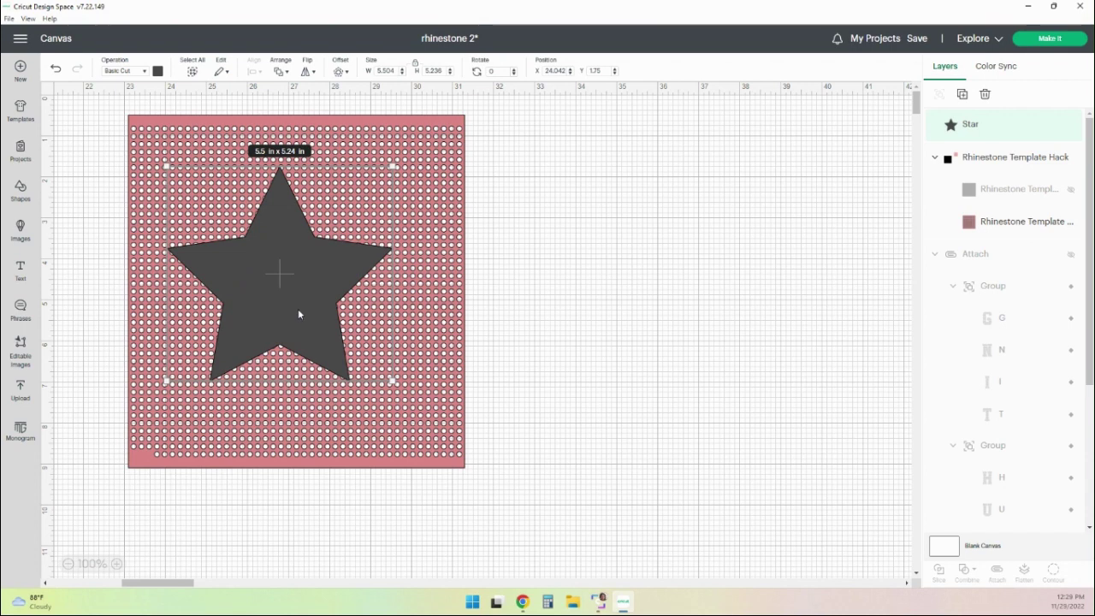
pyautogui.moveTo(297, 316); pyautogui.dragTo(292, 305)
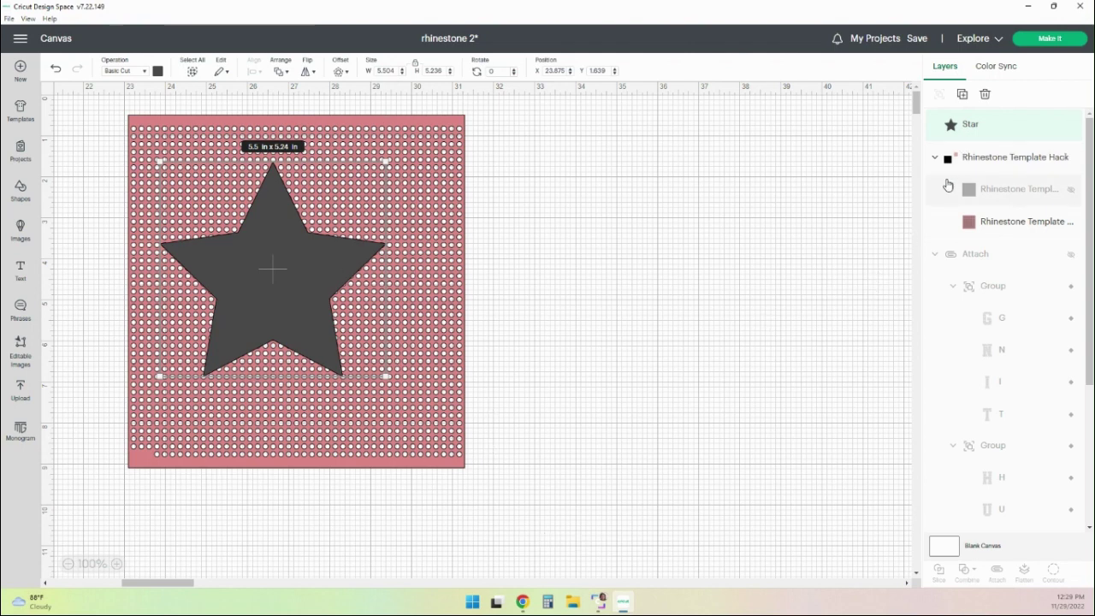
# - Slice the star with the pink rhinestone template layer and delete the leftover pink panel with the star cut-out
pyautogui.click(1001, 224)
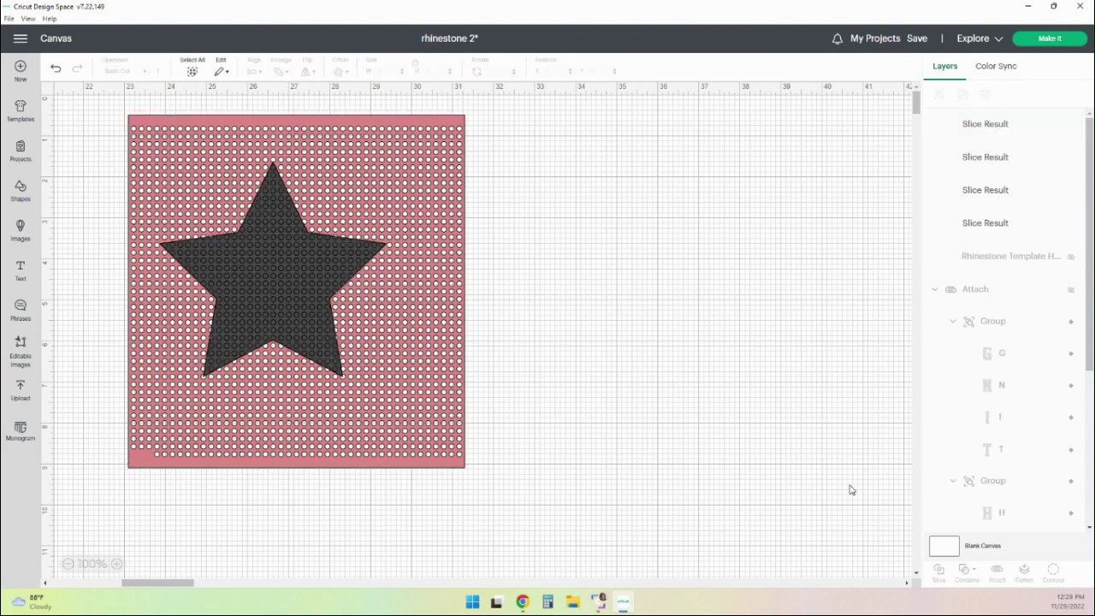
pyautogui.moveTo(432, 432); pyautogui.dragTo(741, 460)
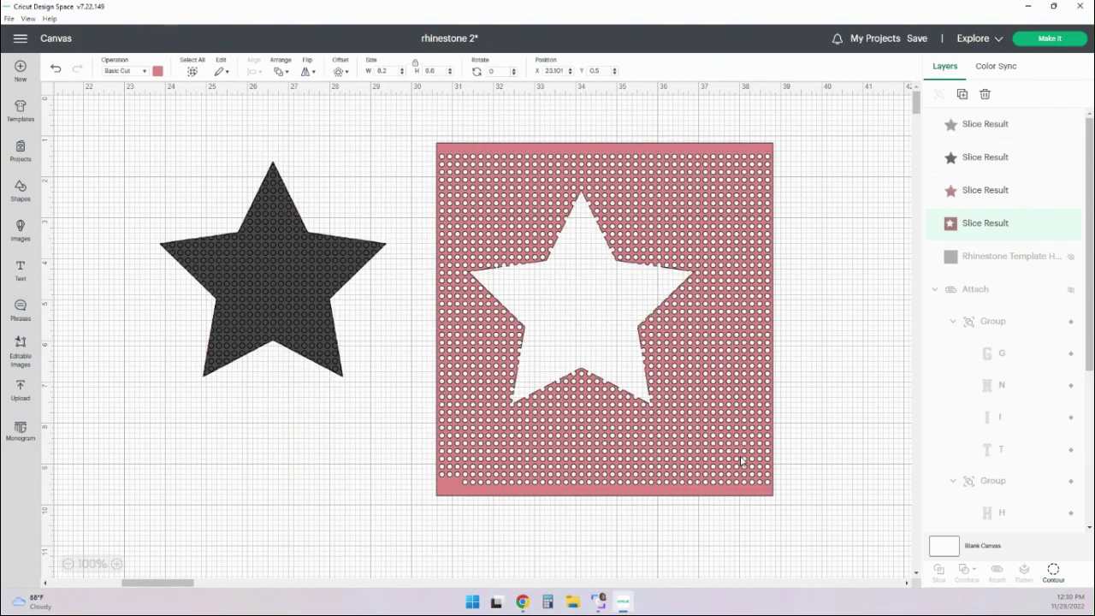
pyautogui.hotkey('ctrl', 'z')
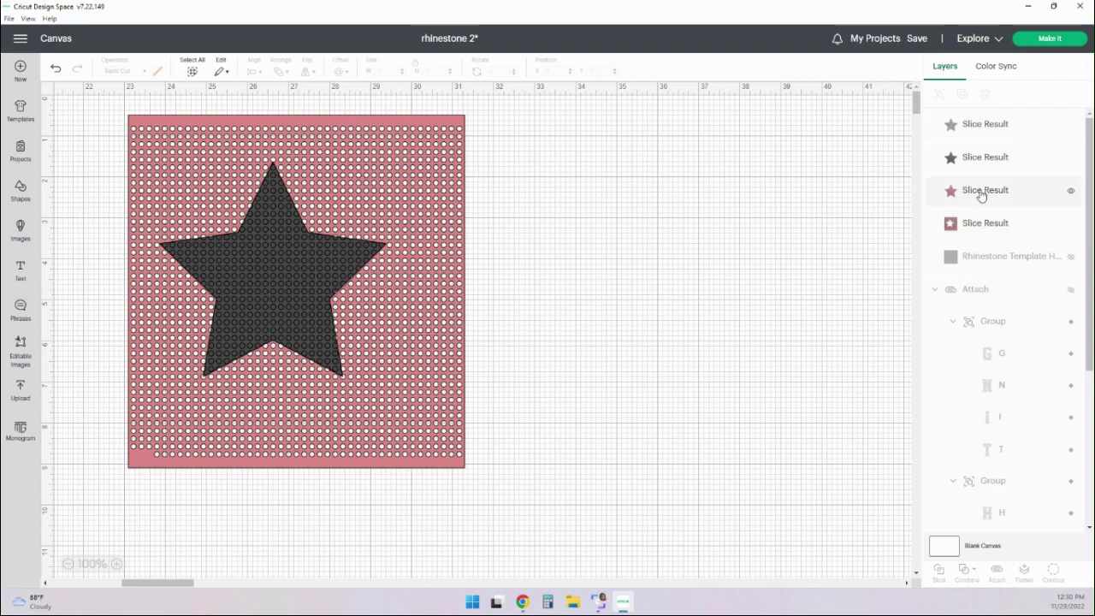
pyautogui.hotkey('ctrl', 'y')
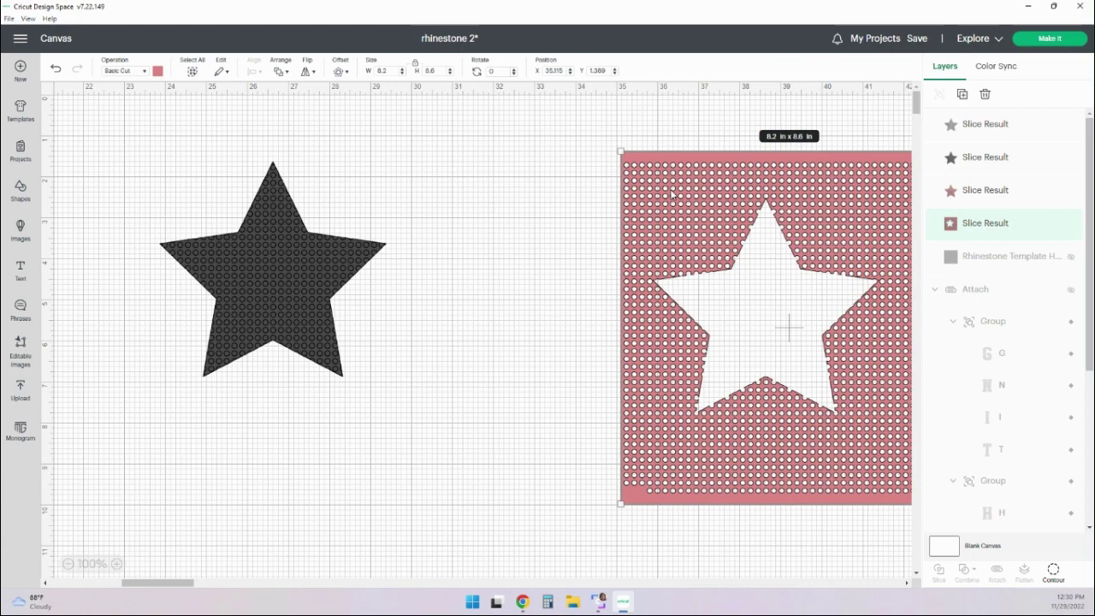
pyautogui.press('Delete')
# - Move the star of loose black dots and the black perforated star aside and delete both slice results
pyautogui.moveTo(327, 291); pyautogui.dragTo(578, 321)
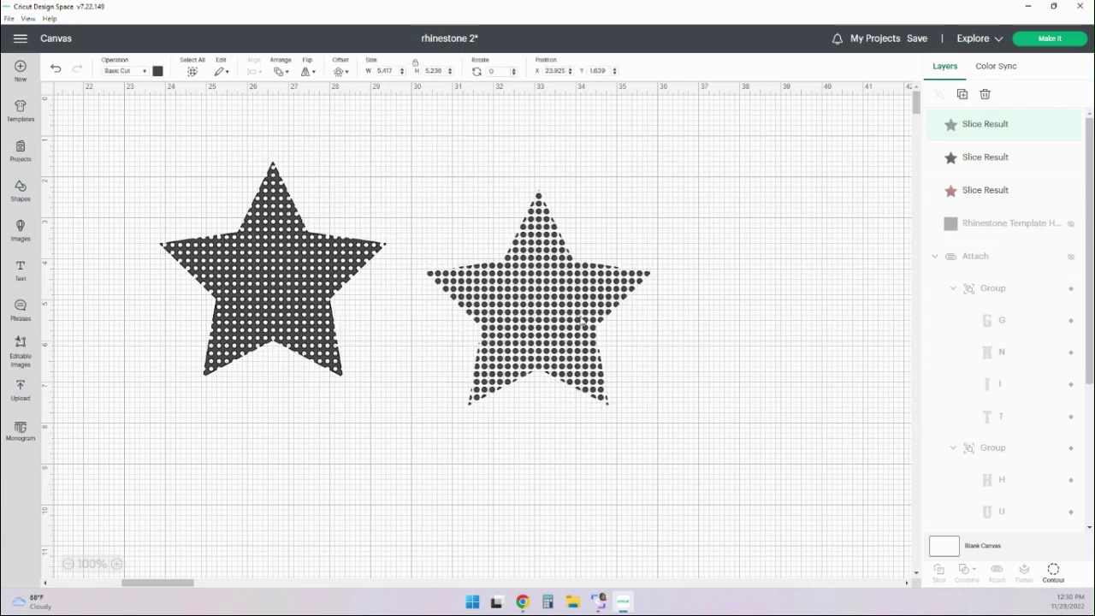
pyautogui.press('Delete')
pyautogui.click(296, 307)
pyautogui.moveTo(391, 300); pyautogui.dragTo(756, 301)
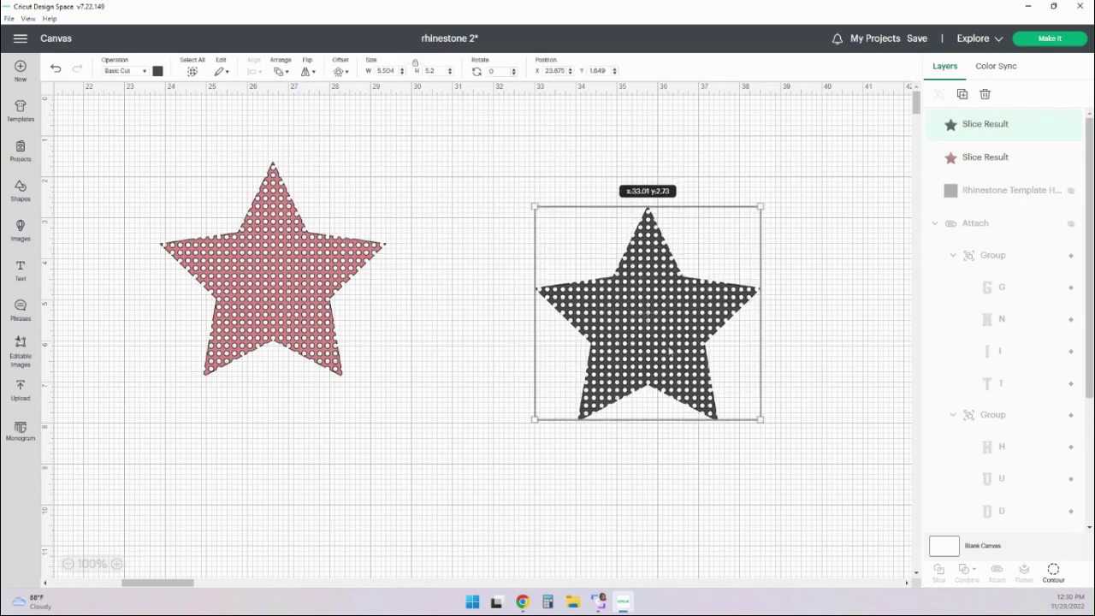
pyautogui.hotkey('ctrl', 'z')
pyautogui.hotkey('ctrl', 'y')
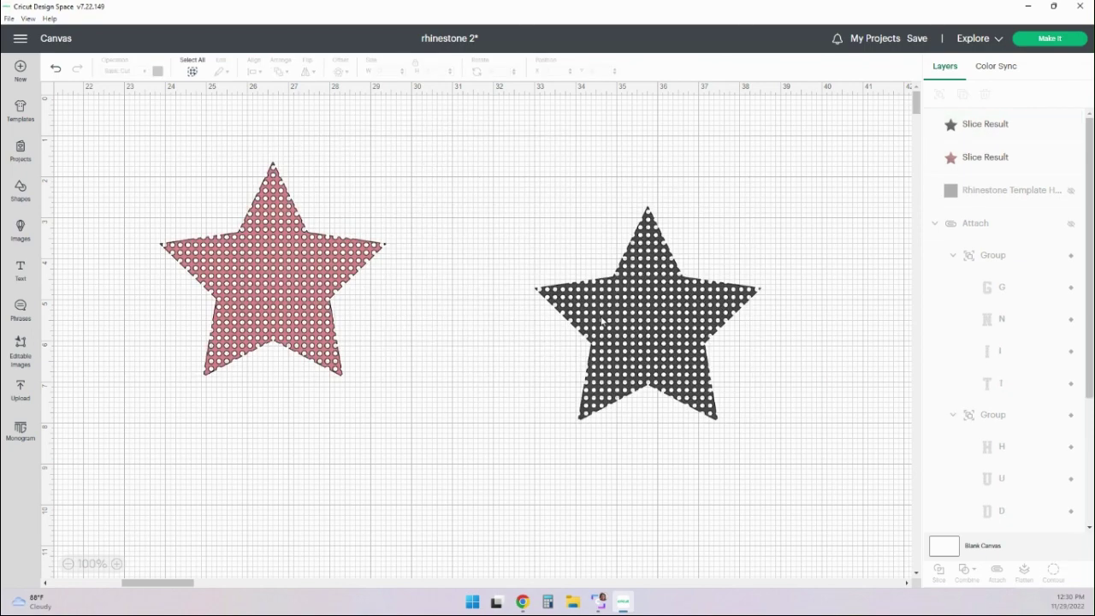
pyautogui.click(644, 305)
pyautogui.press('Delete')
# - Move the remaining pink perforated star to about X 27.56, Y 1.37 in on the canvas
pyautogui.moveTo(289, 293); pyautogui.dragTo(428, 283)
pyautogui.hotkey('ctrl', 'z')
pyautogui.click(358, 292)
pyautogui.hotkey('ctrl', 'y')
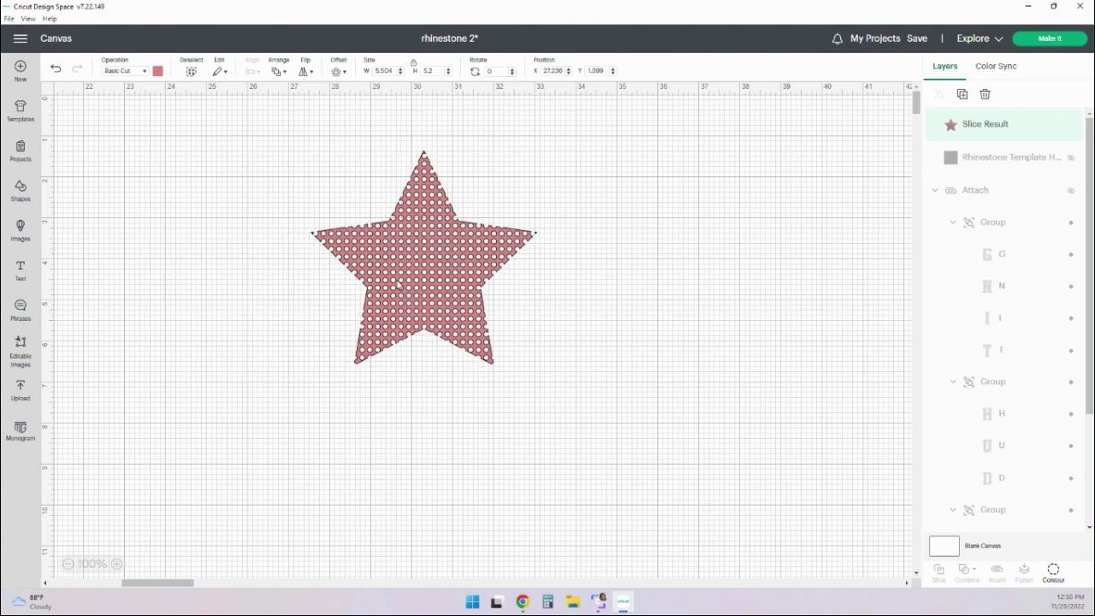
pyautogui.click(398, 284)
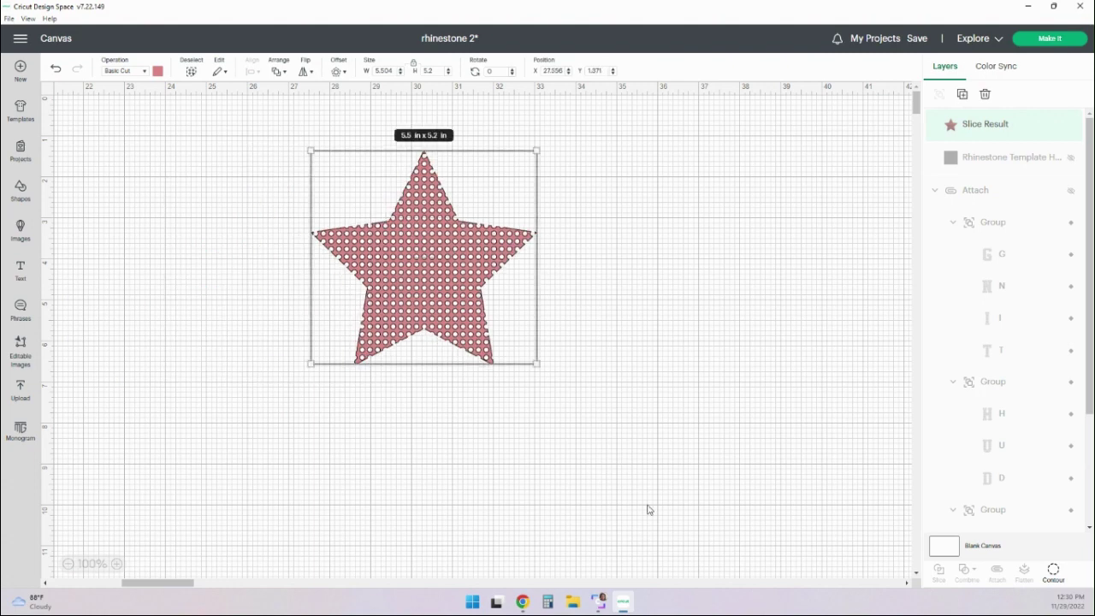
pyautogui.click(536, 468)
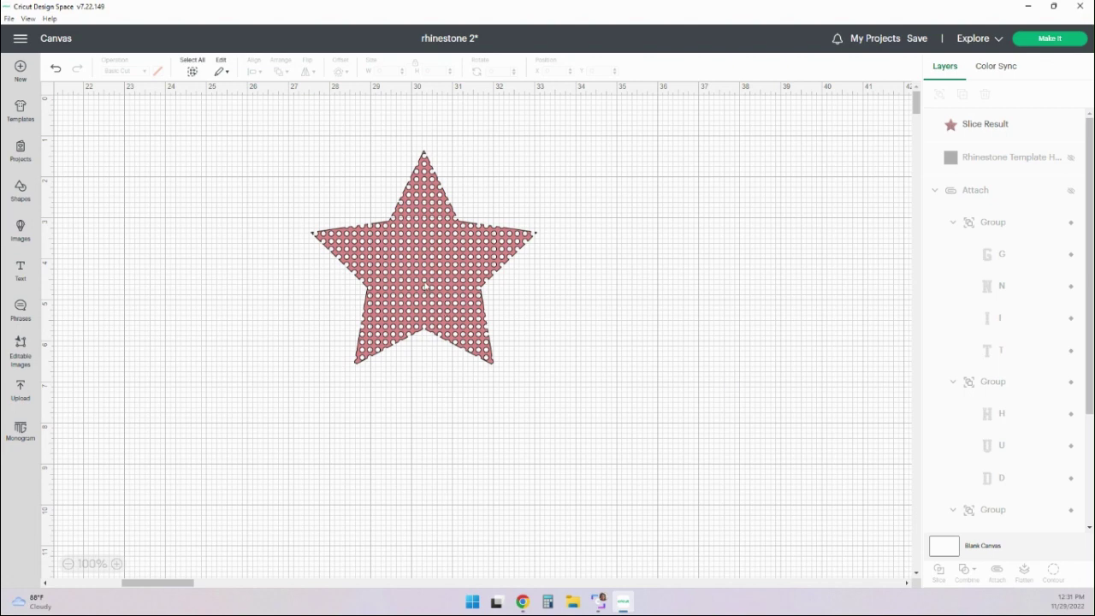
# - Hide the pink star's outer outline and partial edge dots with Contour, keeping the full round dots
pyautogui.click(426, 287)
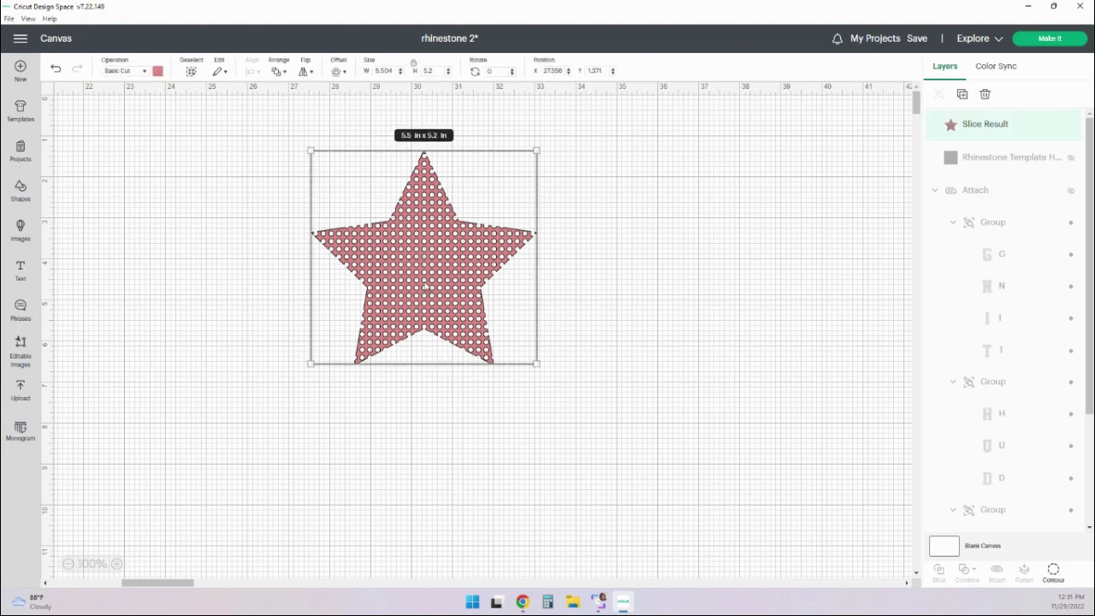
pyautogui.click(1054, 572)
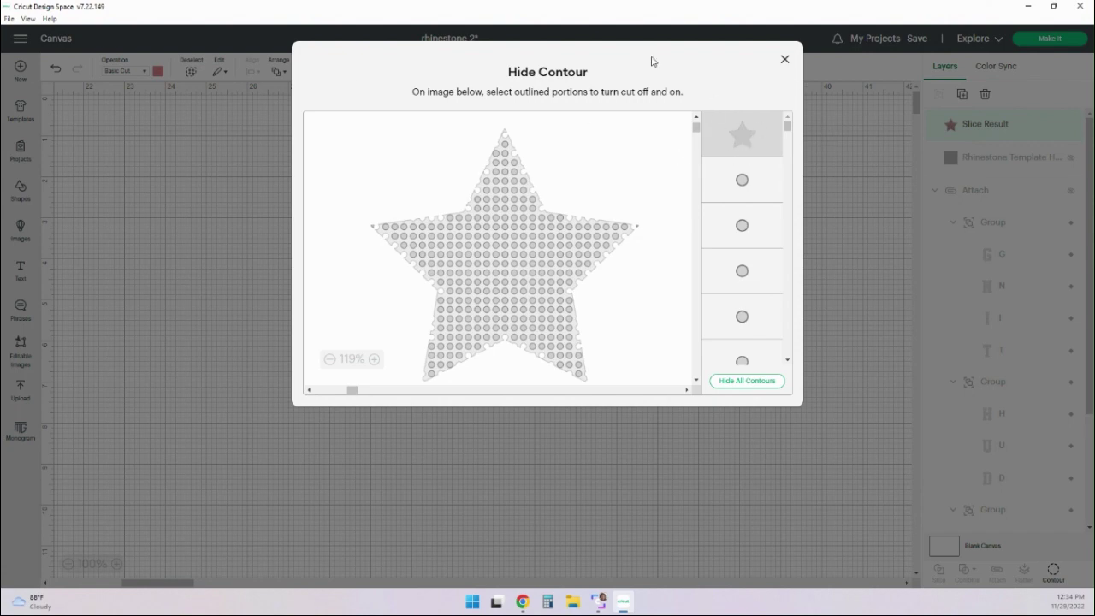
pyautogui.click(784, 60)
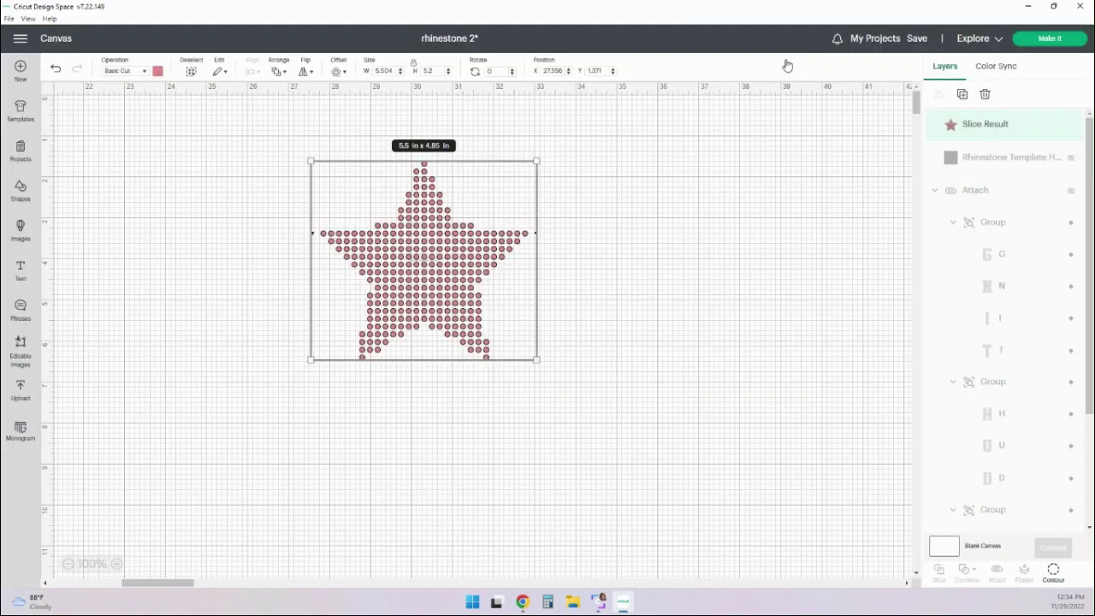
pyautogui.click(546, 434)
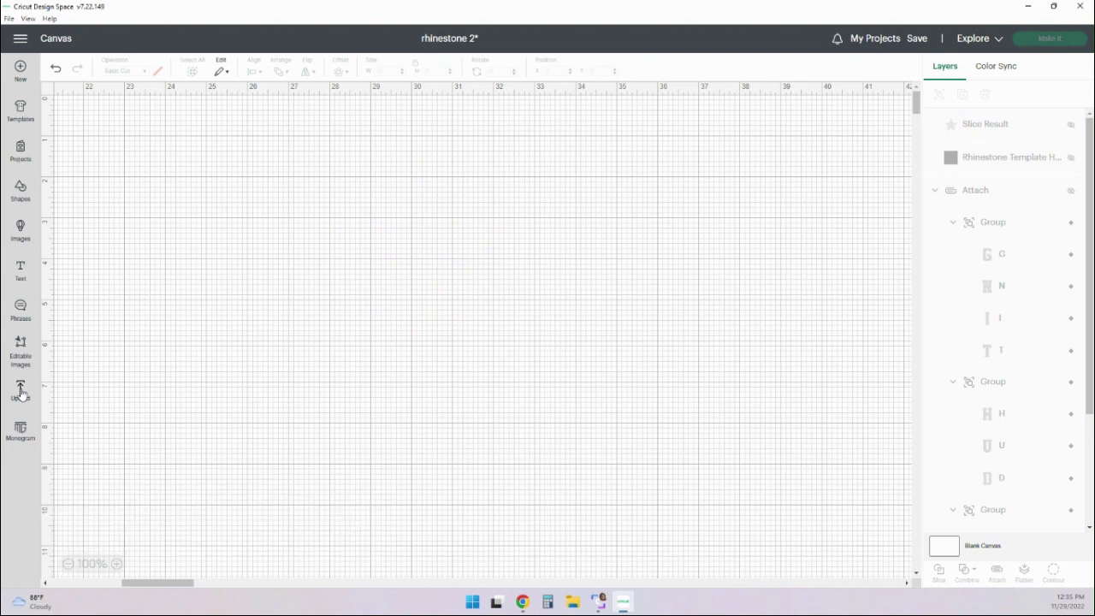
# - Add the uploaded wine glasses and bottle image to the canvas and ungroup it
pyautogui.click(20, 389)
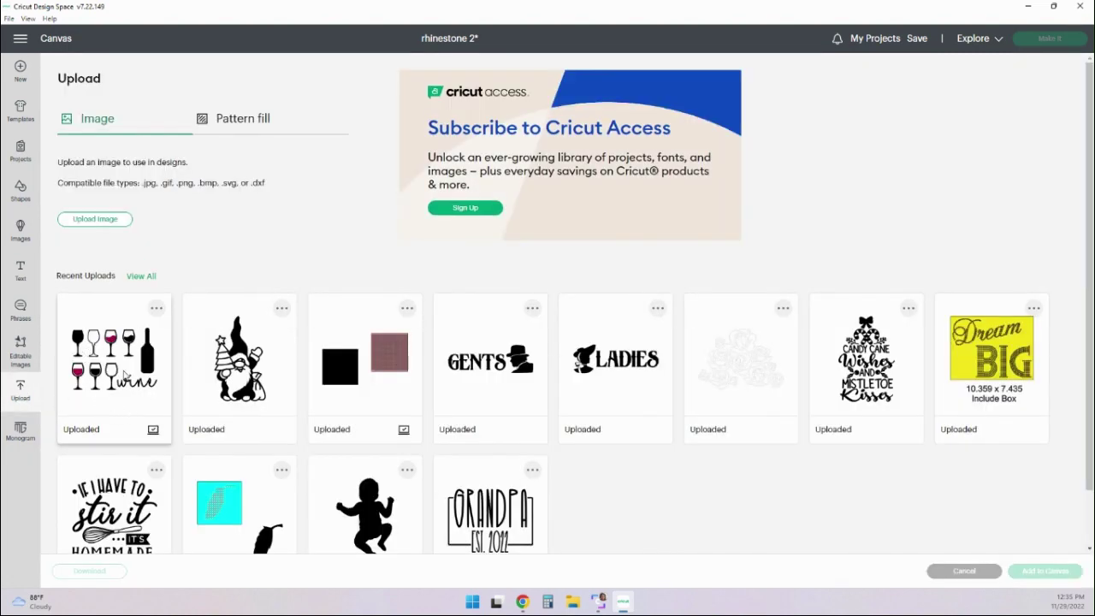
pyautogui.click(124, 370)
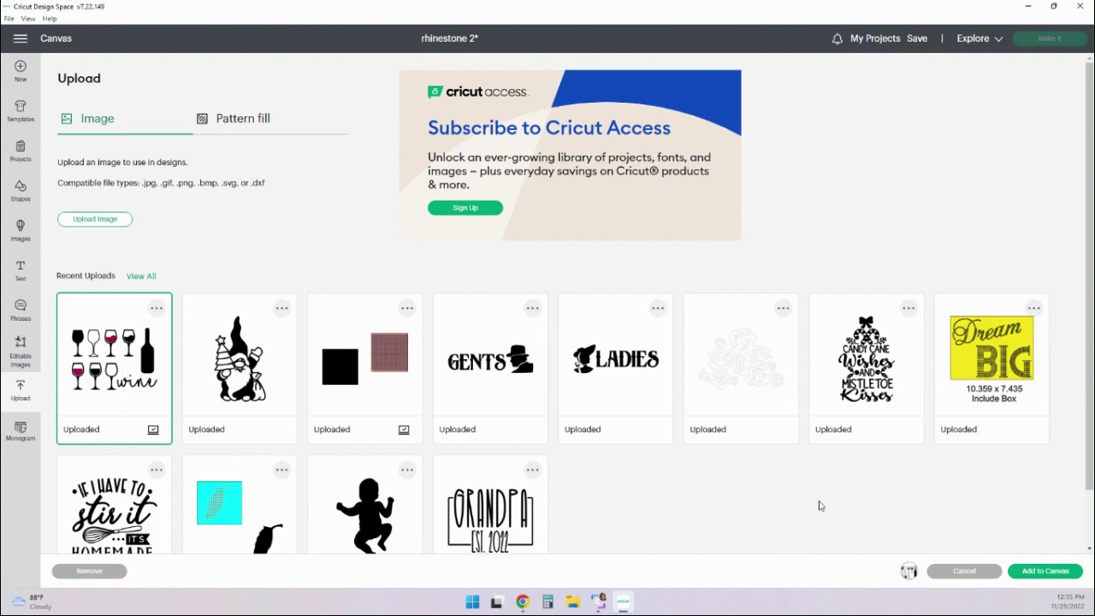
pyautogui.click(1038, 579)
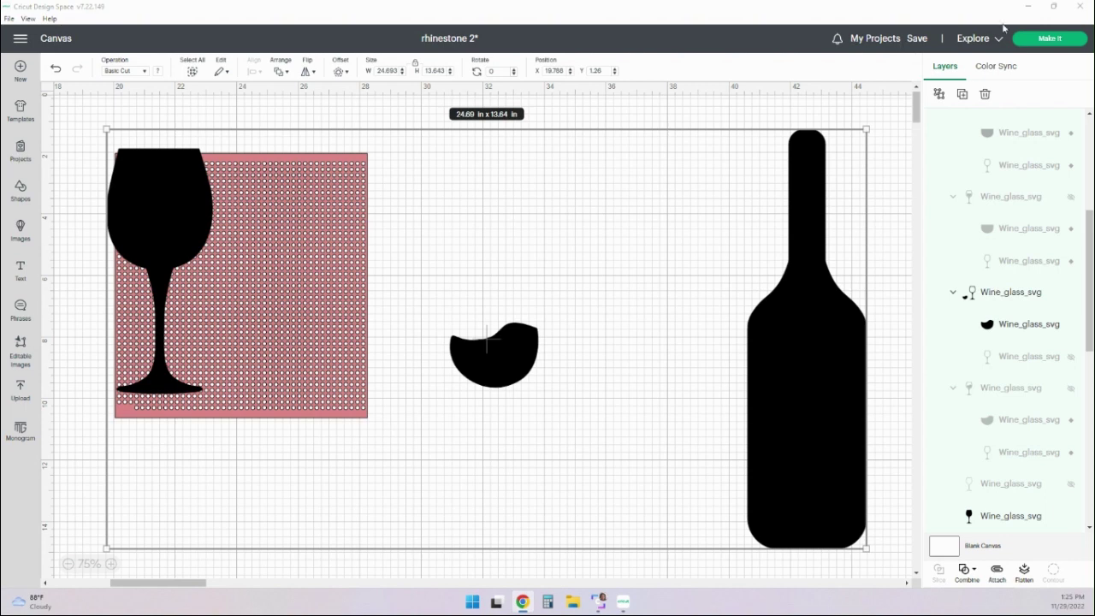
pyautogui.click(940, 96)
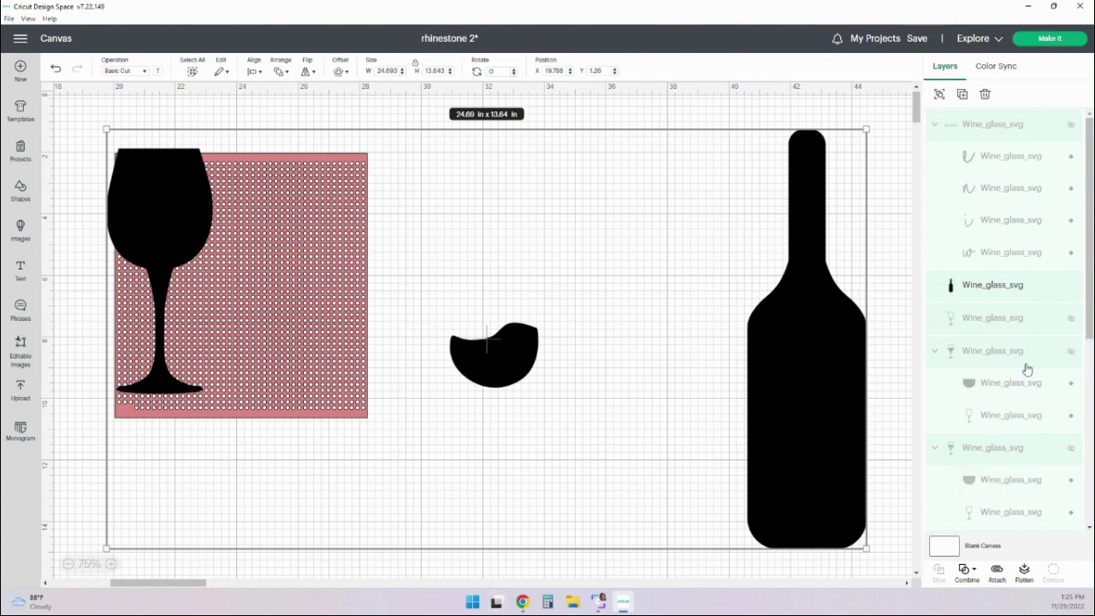
# - Move the solid black wine glass onto the pink dot template and scale it to about 2.92 × 6.77 in
pyautogui.scroll(-2, 987, 404)
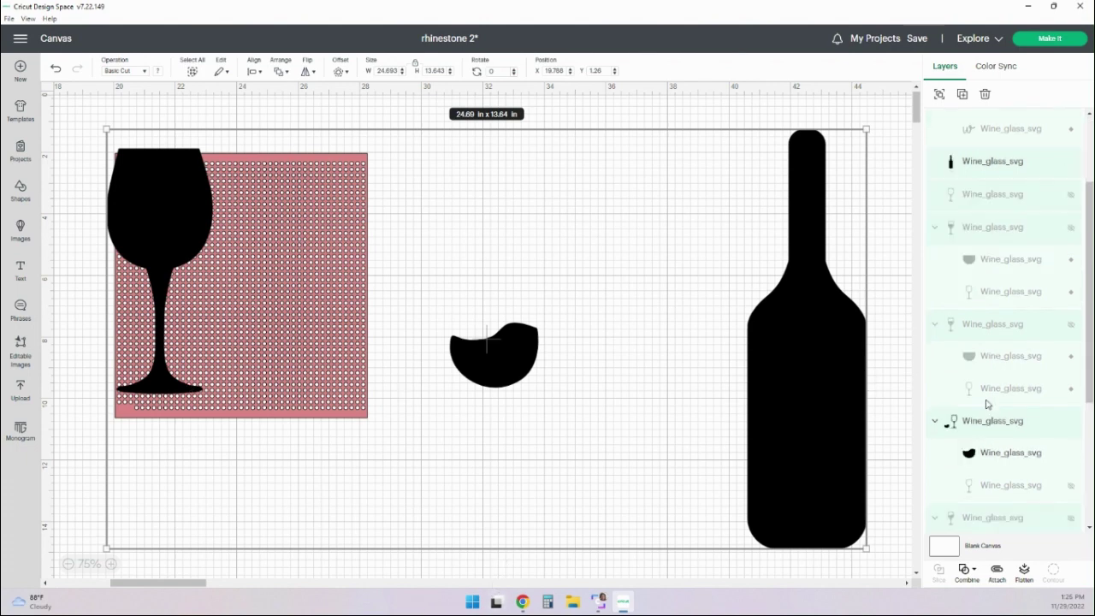
pyautogui.scroll(-3, 975, 403)
pyautogui.click(969, 310)
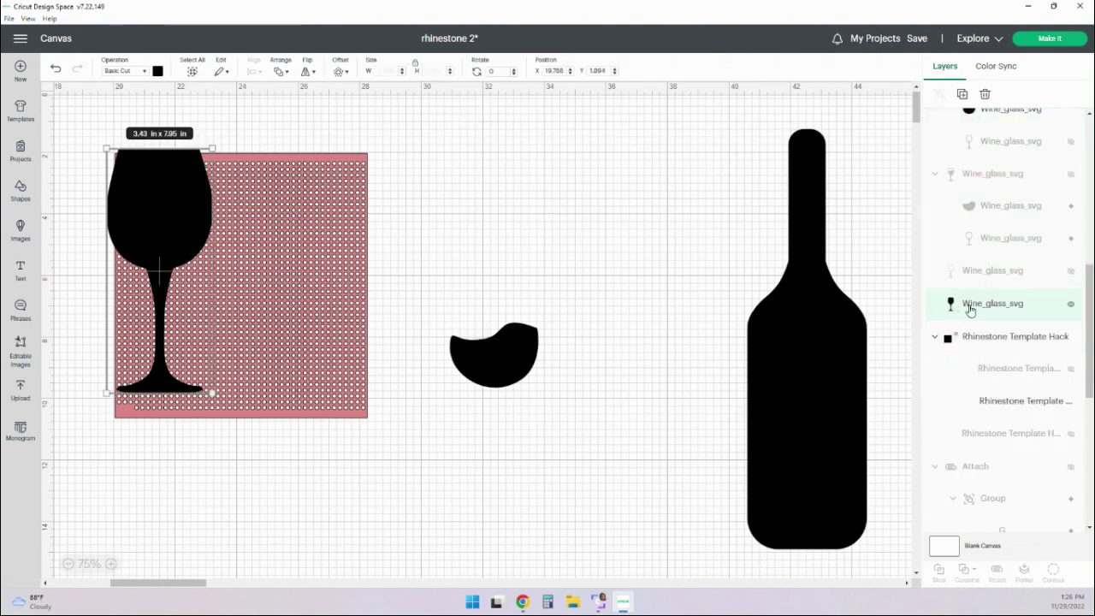
pyautogui.moveTo(149, 219); pyautogui.dragTo(177, 232)
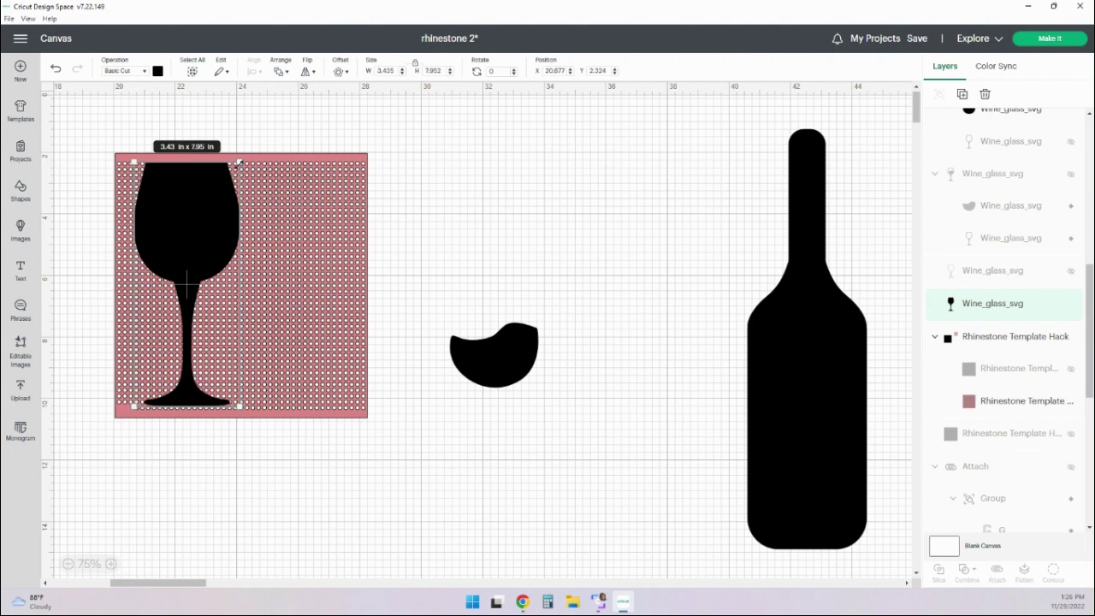
pyautogui.moveTo(240, 162); pyautogui.dragTo(224, 198)
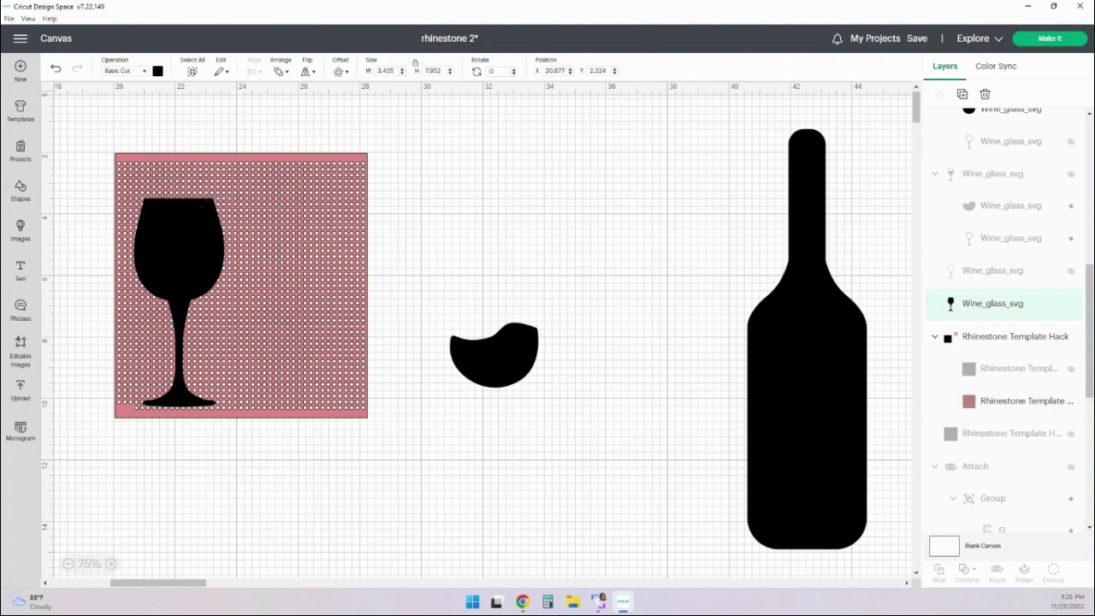
# - Align the wine glass with the dots at about X 20.41, Y 3.23 in and slice it with the pink template layer
pyautogui.click(111, 565)
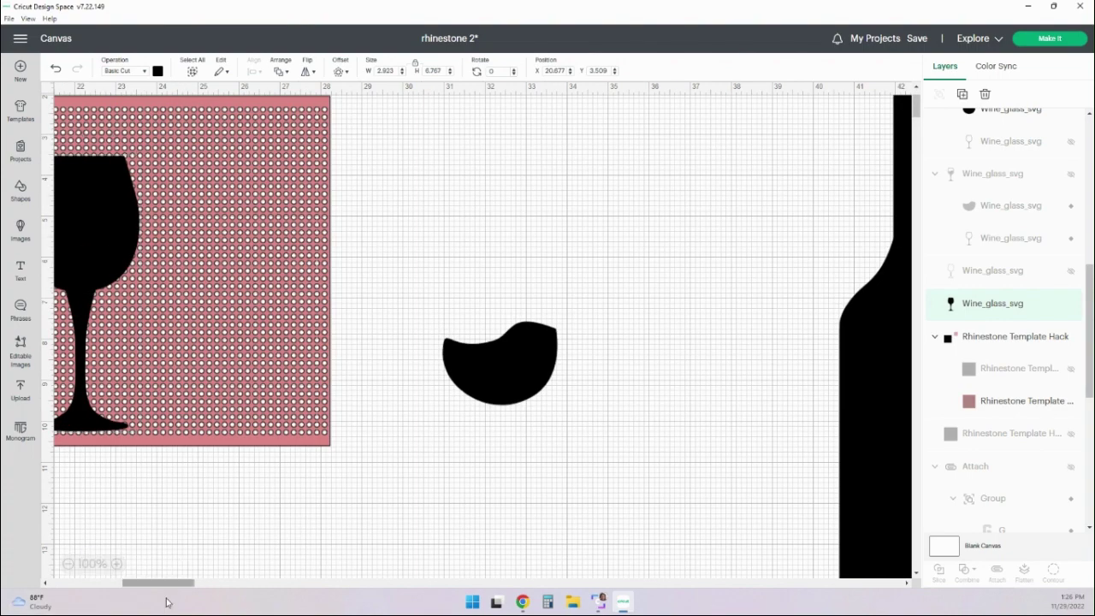
pyautogui.moveTo(151, 589)
pyautogui.mouseDown()
pyautogui.moveTo(108, 591)
pyautogui.moveTo(146, 597)
pyautogui.mouseUp()
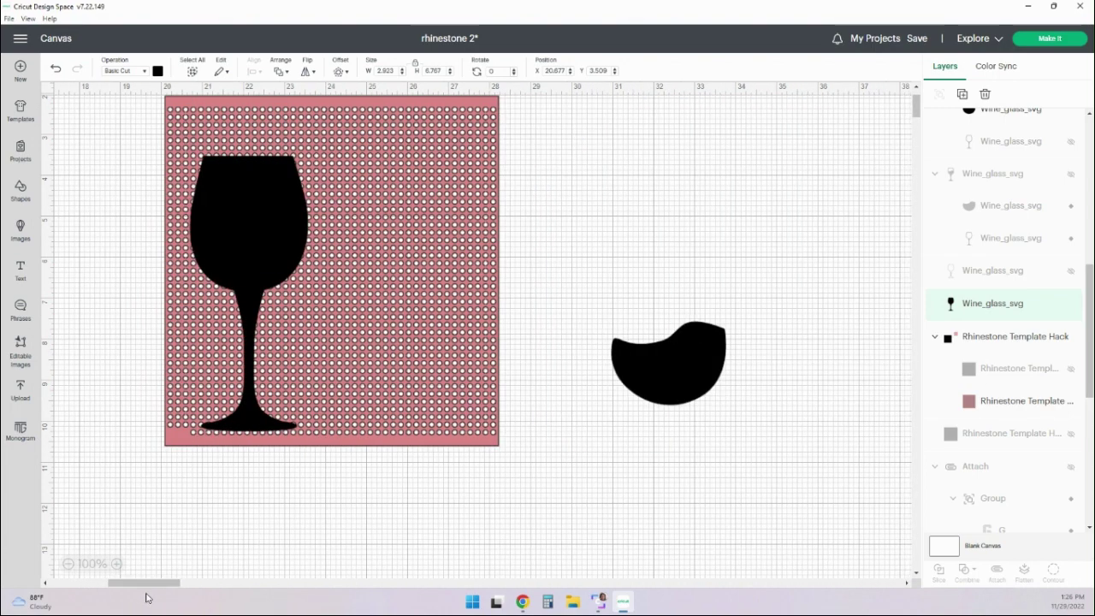
pyautogui.moveTo(250, 248); pyautogui.dragTo(250, 246)
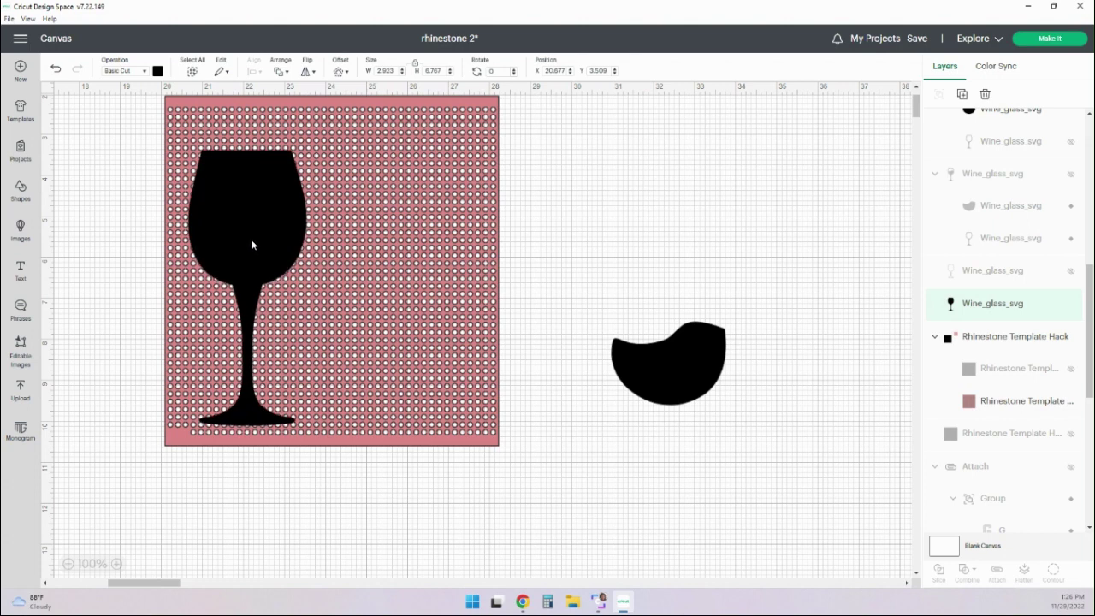
pyautogui.moveTo(251, 245); pyautogui.dragTo(249, 237)
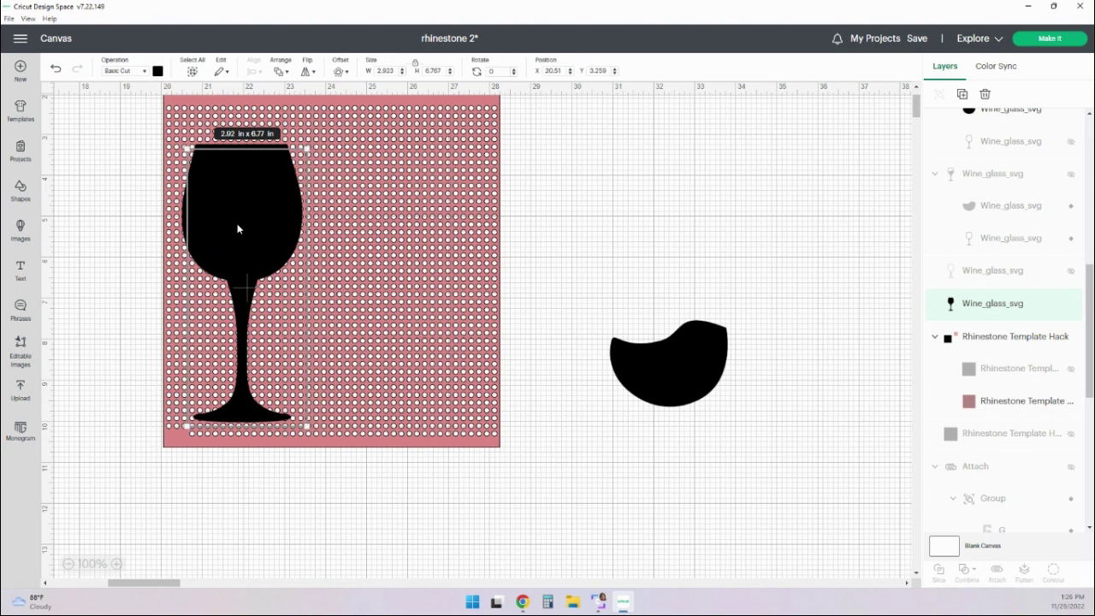
pyautogui.moveTo(241, 154); pyautogui.dragTo(238, 157)
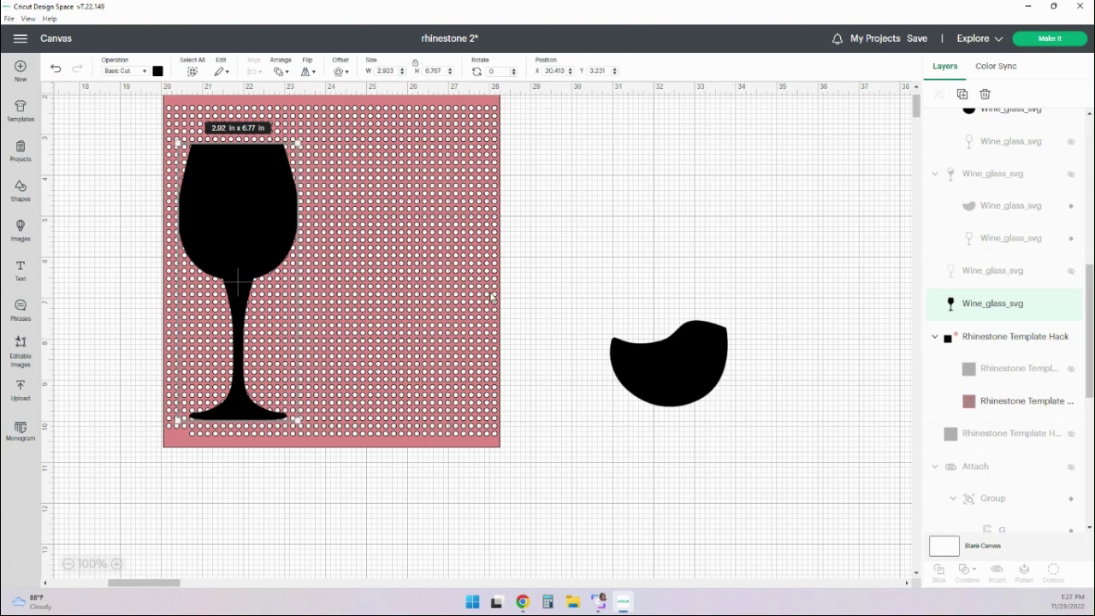
pyautogui.keyDown('shift'); pyautogui.click(989, 407); pyautogui.keyUp('shift')
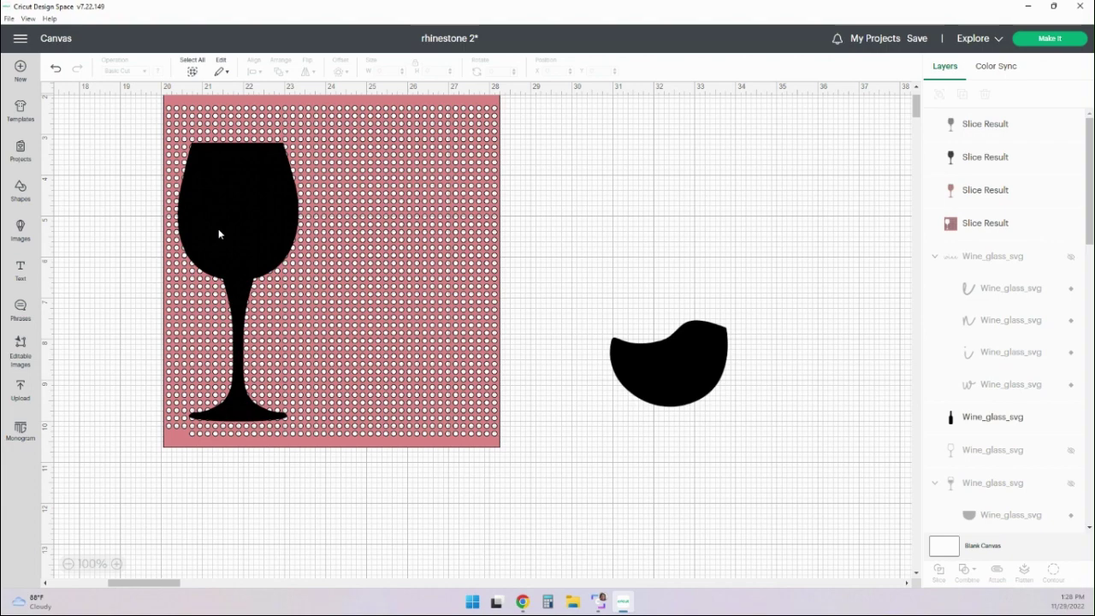
# - Delete the loose black dots sliced from the wine glass, and move the black and pink glass pieces off the dot template
pyautogui.moveTo(219, 233); pyautogui.dragTo(782, 258)
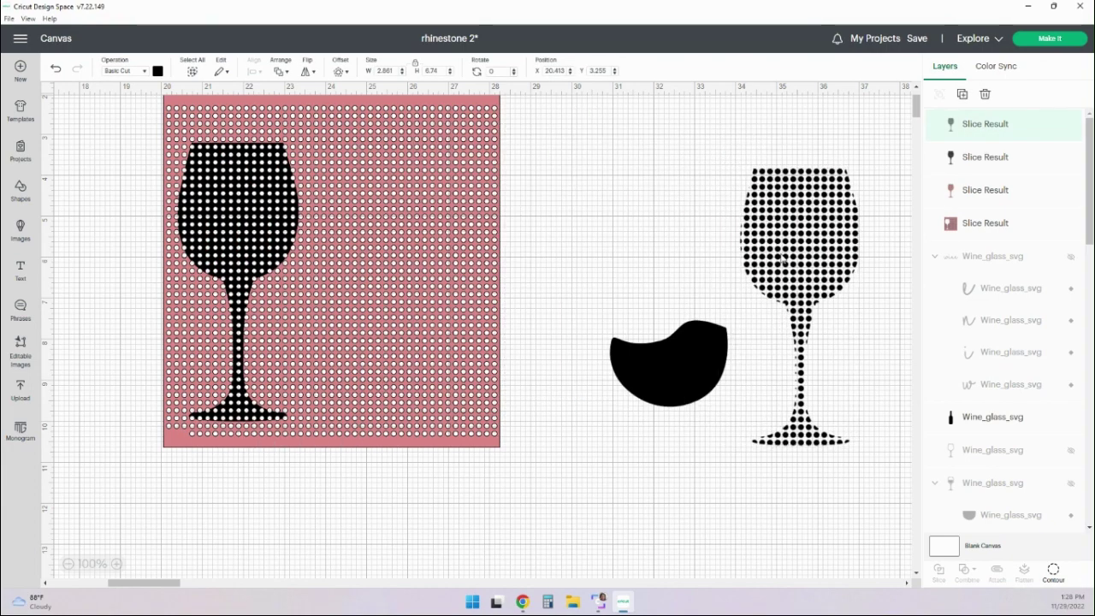
pyautogui.click(782, 258)
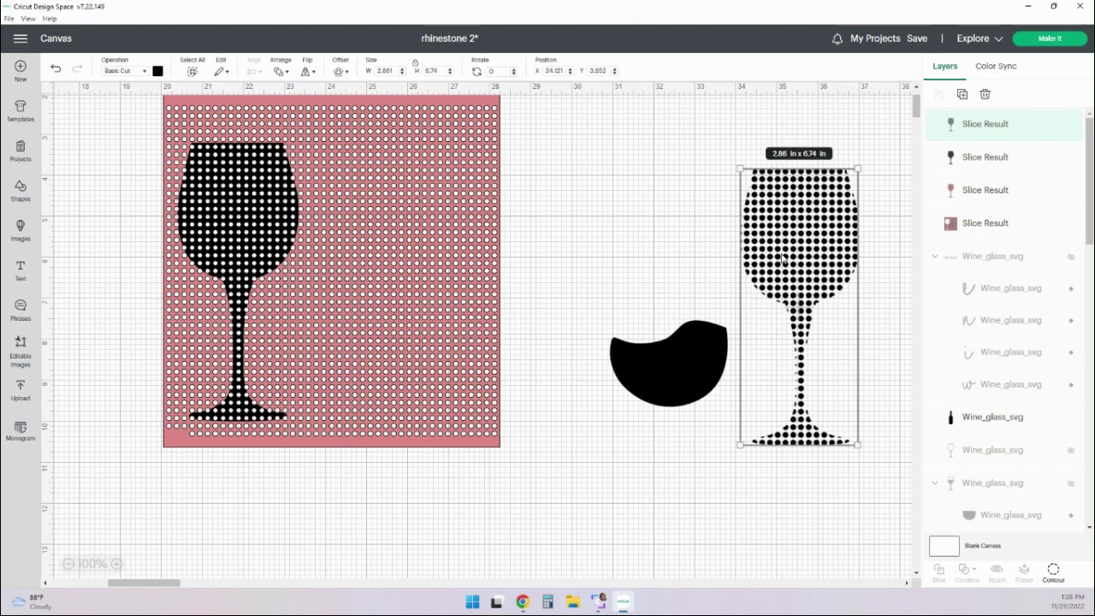
pyautogui.press('Delete')
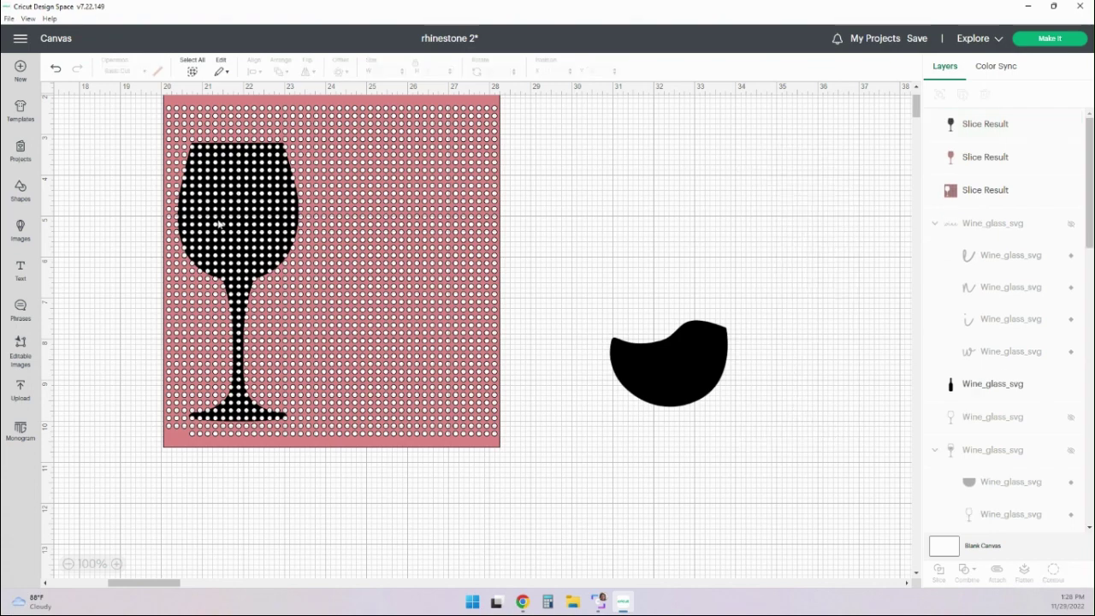
pyautogui.moveTo(233, 234); pyautogui.dragTo(122, 241)
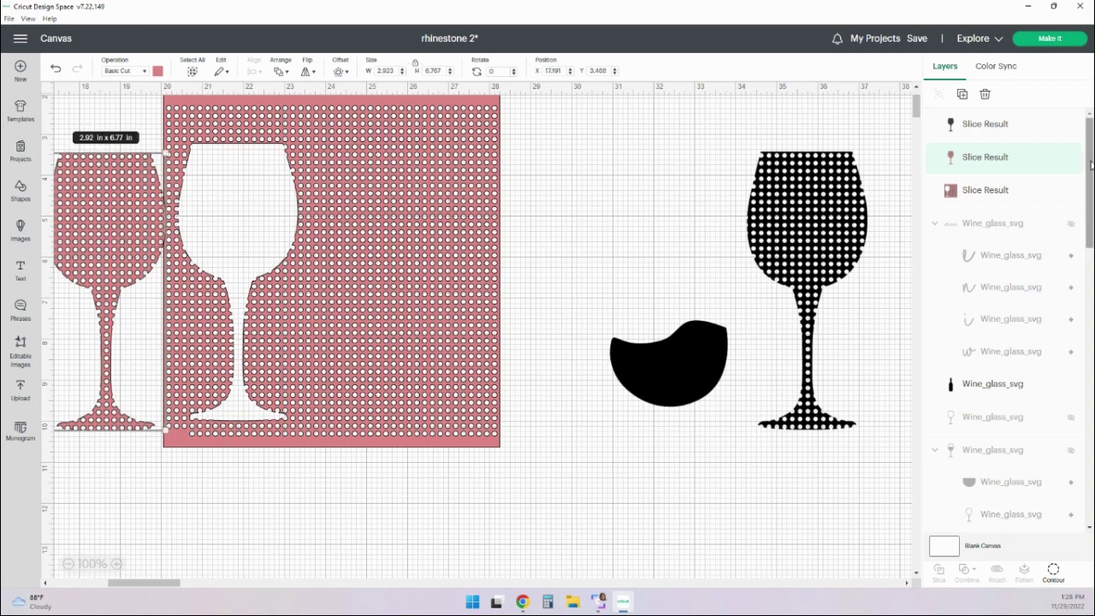
# - Compare the two sliced wine glasses by toggling their visibility, leaving the pink one hidden and the black dotted one shown
pyautogui.click(1071, 127)
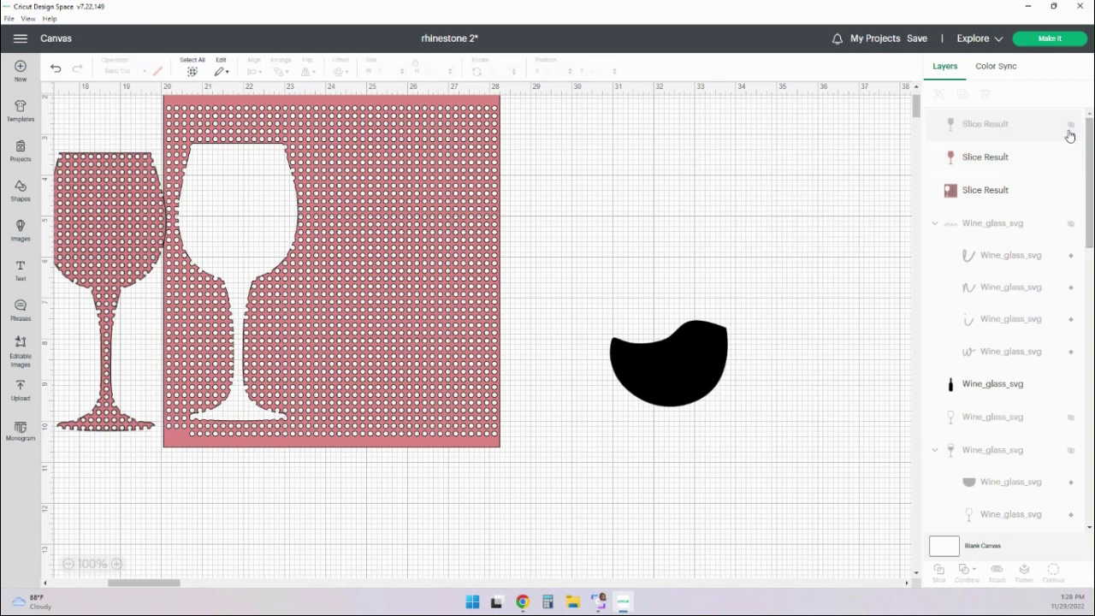
pyautogui.click(1071, 159)
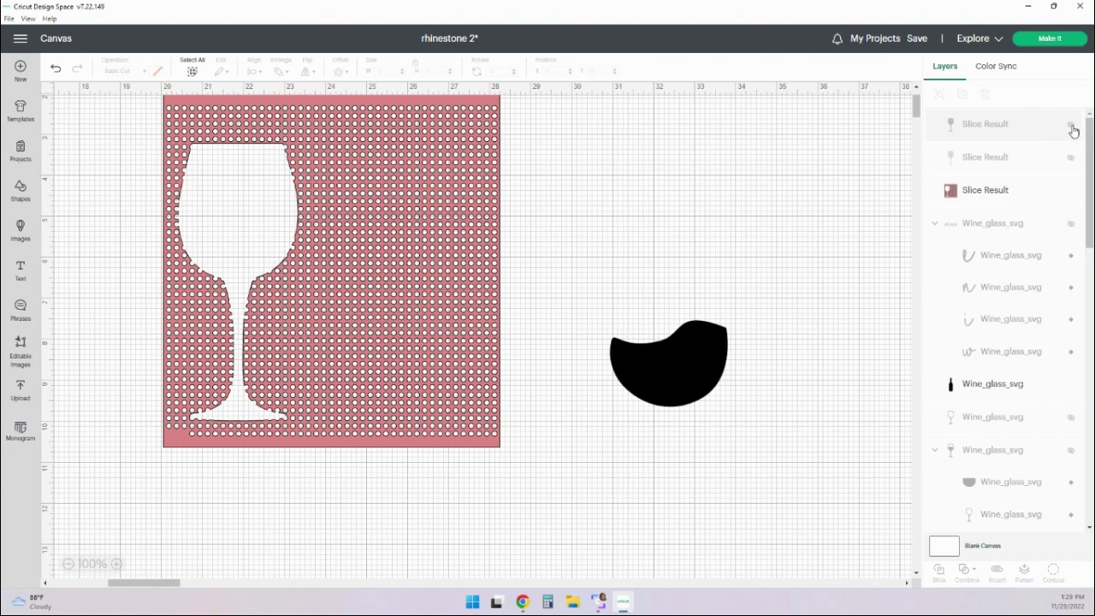
pyautogui.click(1071, 161)
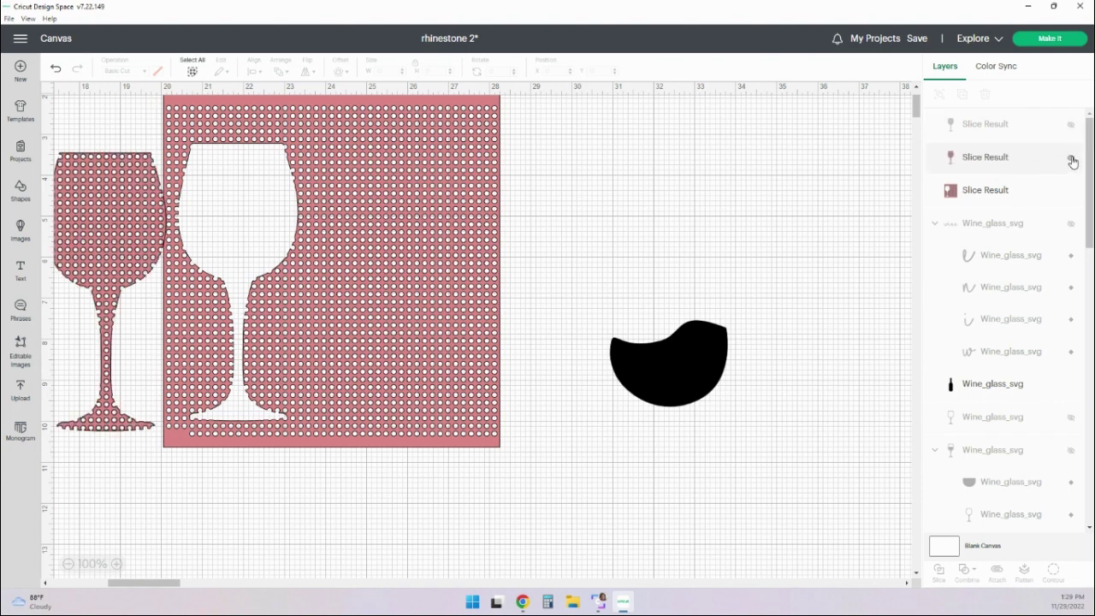
pyautogui.click(1072, 161)
pyautogui.click(1069, 125)
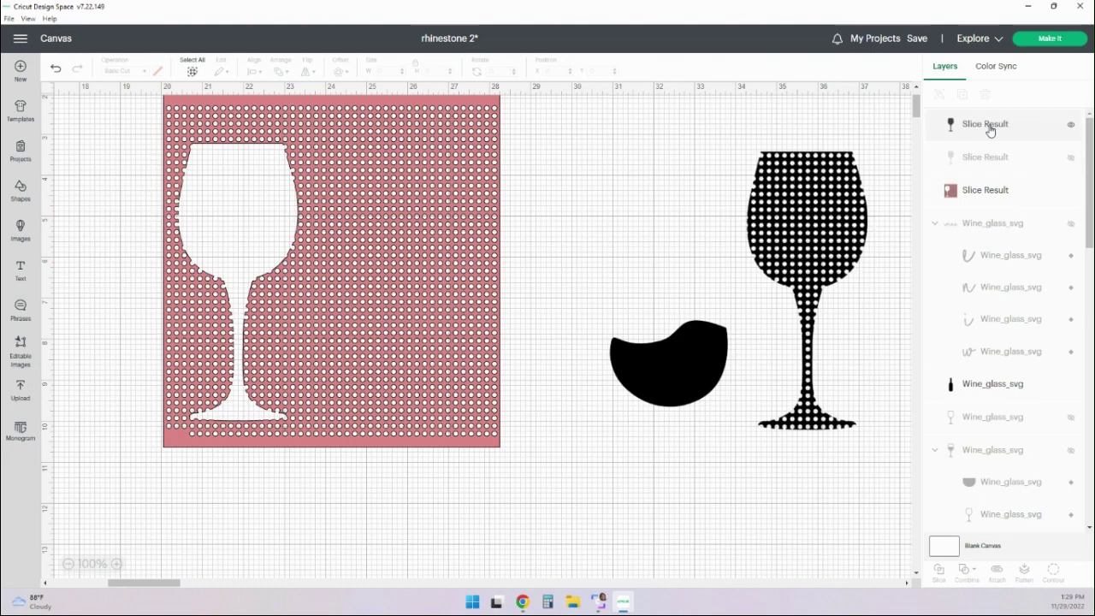
# - Place the solid wavy wine shape inside the black dotted glass and scale it to about 2.39 × 1.76 in
pyautogui.moveTo(690, 369); pyautogui.dragTo(824, 247)
pyautogui.hotkey('ctrl', 'z')
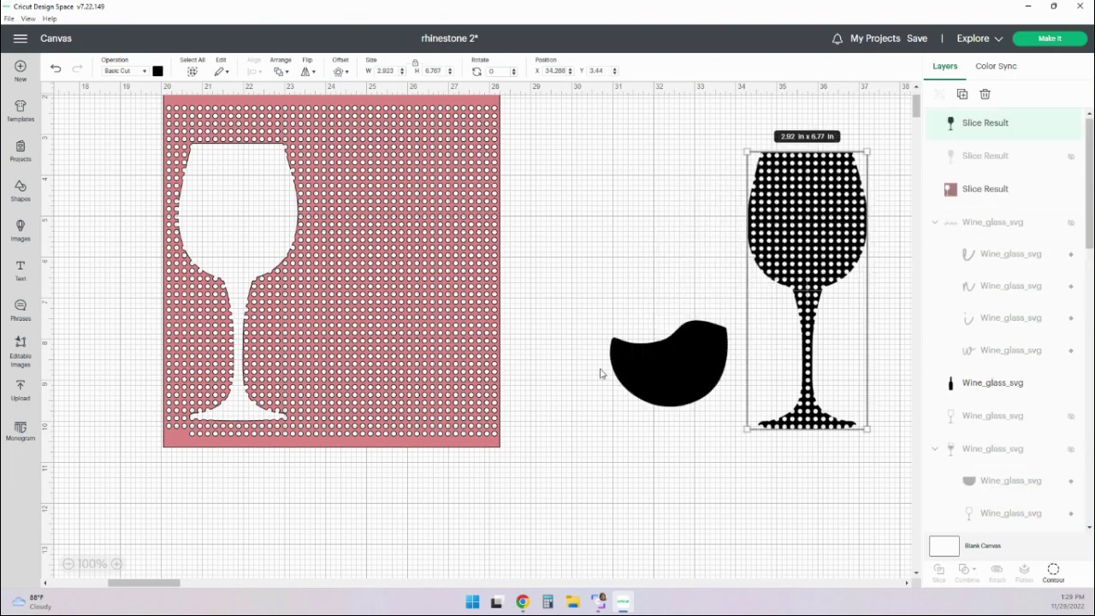
pyautogui.moveTo(664, 387); pyautogui.dragTo(809, 227)
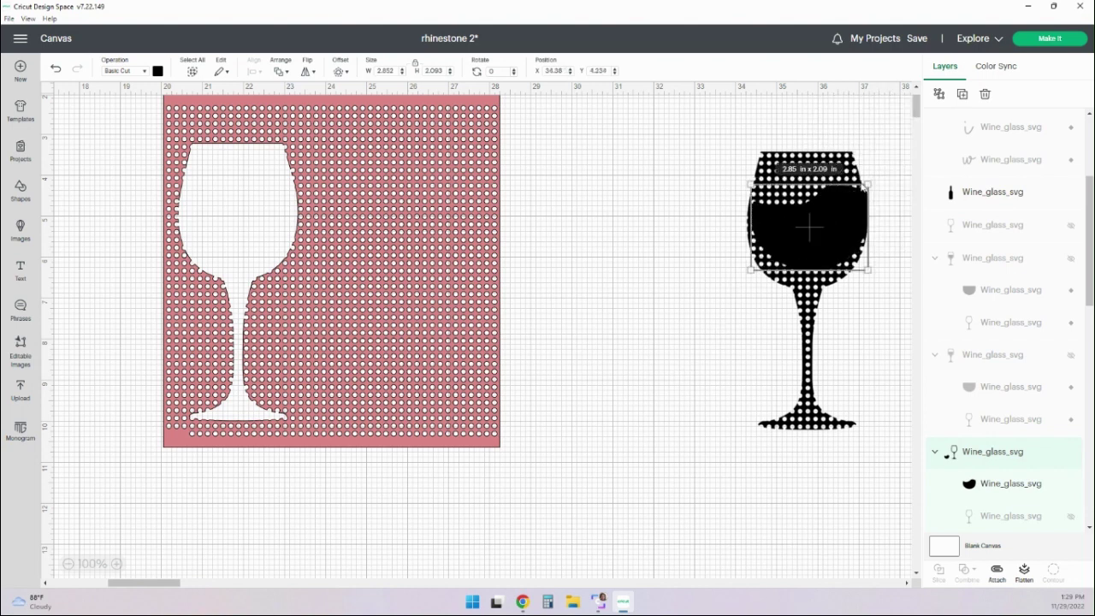
pyautogui.moveTo(867, 182); pyautogui.dragTo(862, 189)
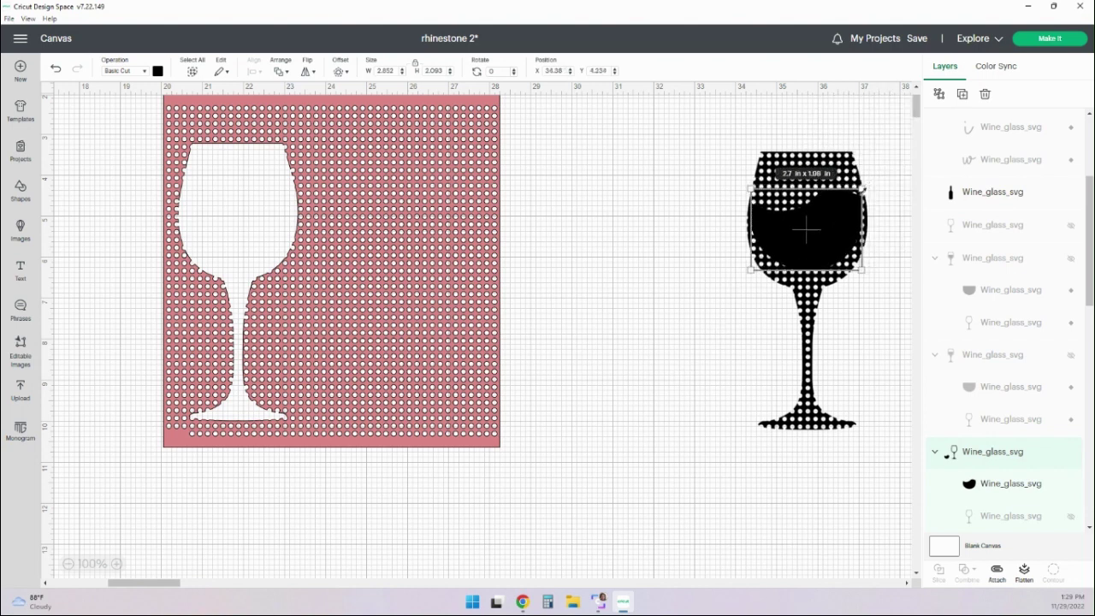
pyautogui.moveTo(817, 253); pyautogui.dragTo(819, 253)
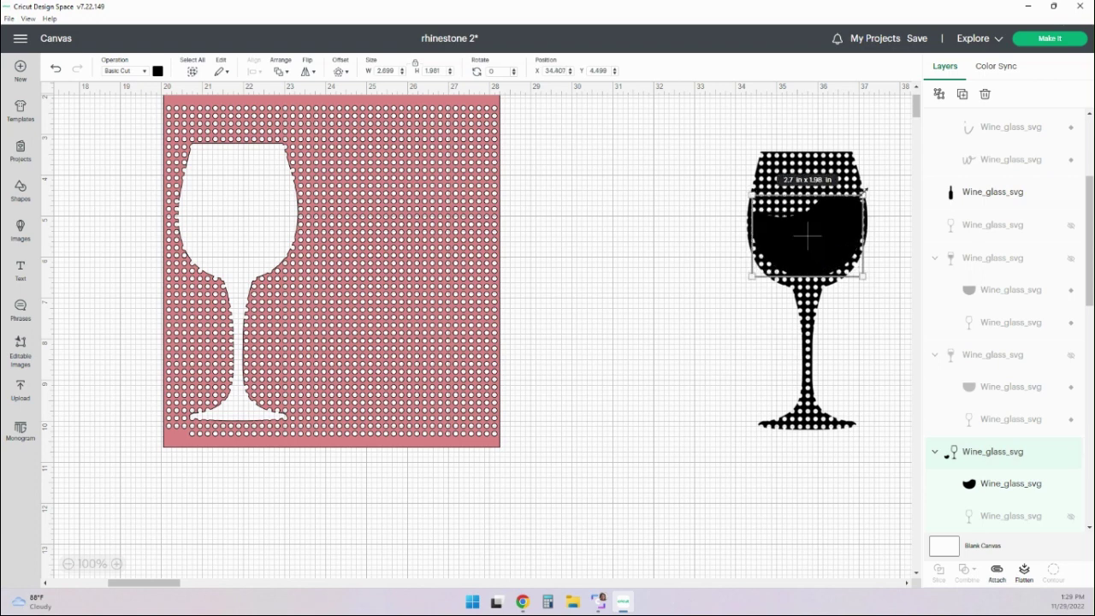
pyautogui.moveTo(864, 193); pyautogui.dragTo(860, 197)
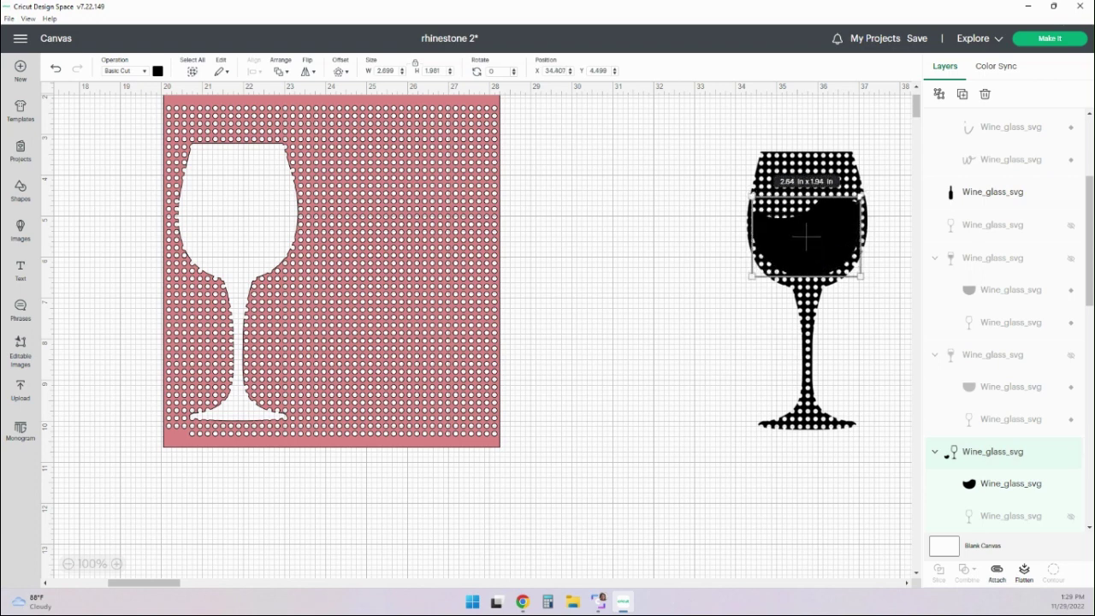
pyautogui.moveTo(809, 249); pyautogui.dragTo(813, 251)
pyautogui.click(814, 255)
pyautogui.moveTo(863, 198); pyautogui.dragTo(853, 206)
pyautogui.moveTo(830, 260); pyautogui.dragTo(834, 258)
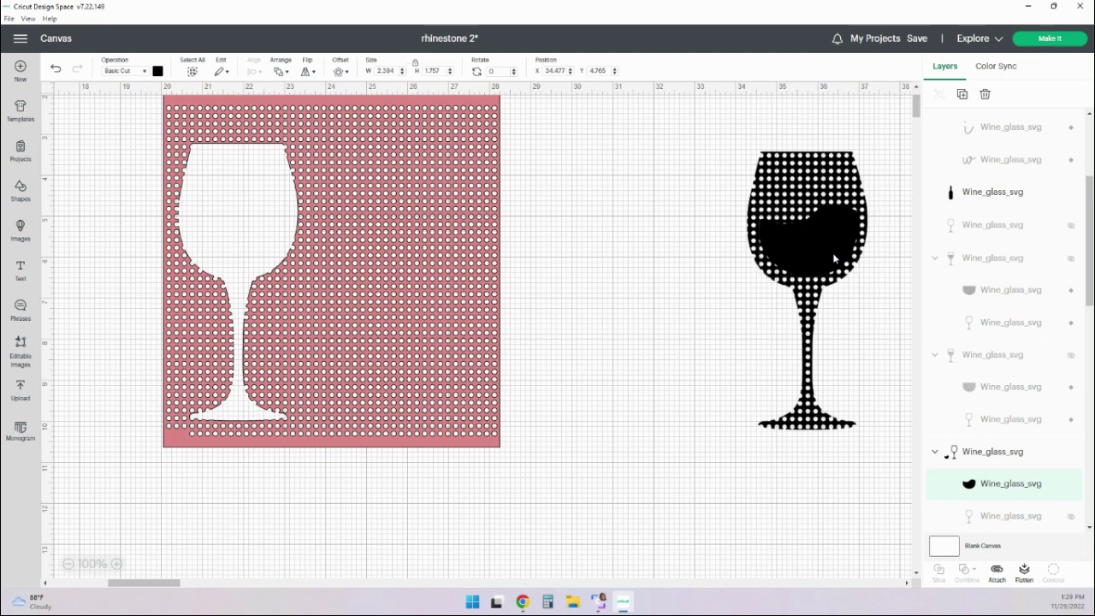
pyautogui.click(681, 319)
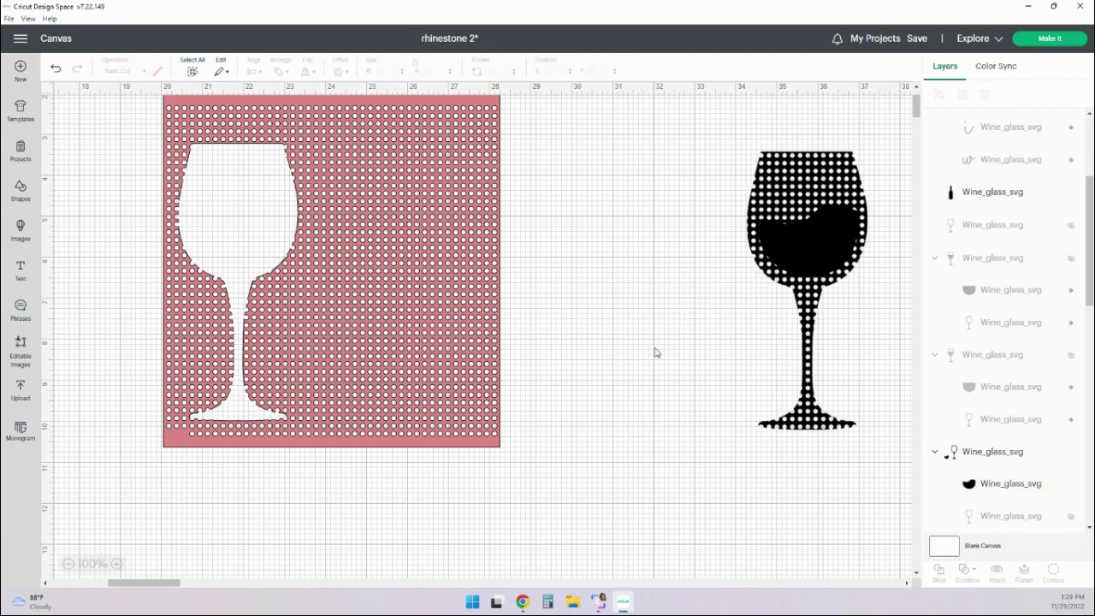
# - Slice the wavy wine shape out of the black dotted glass and move the resulting pieces apart
pyautogui.click(975, 485)
pyautogui.scroll(3, 1002, 333)
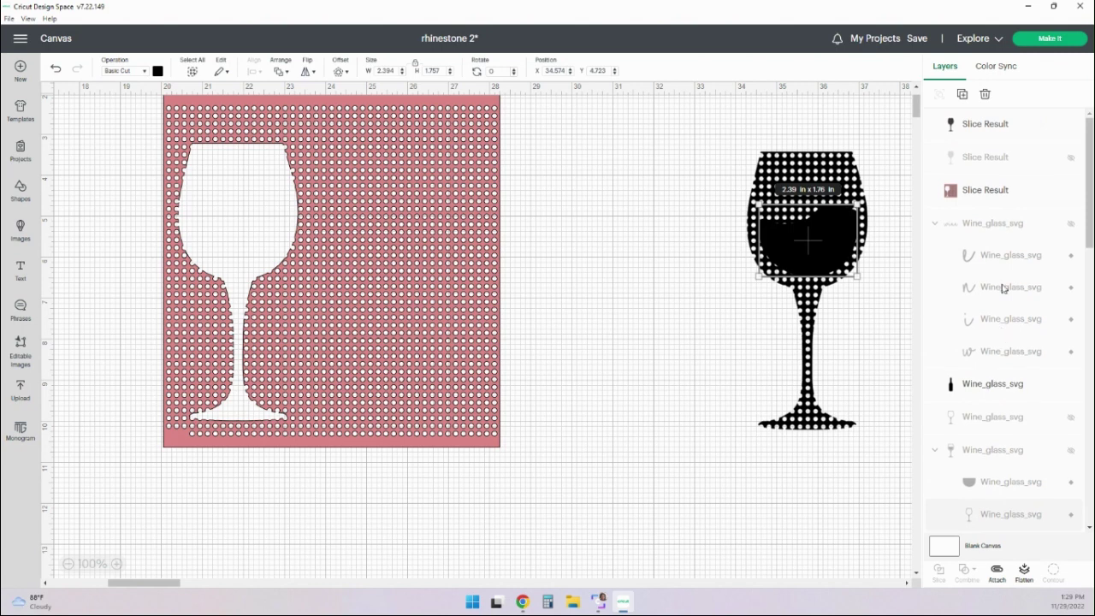
pyautogui.click(968, 130)
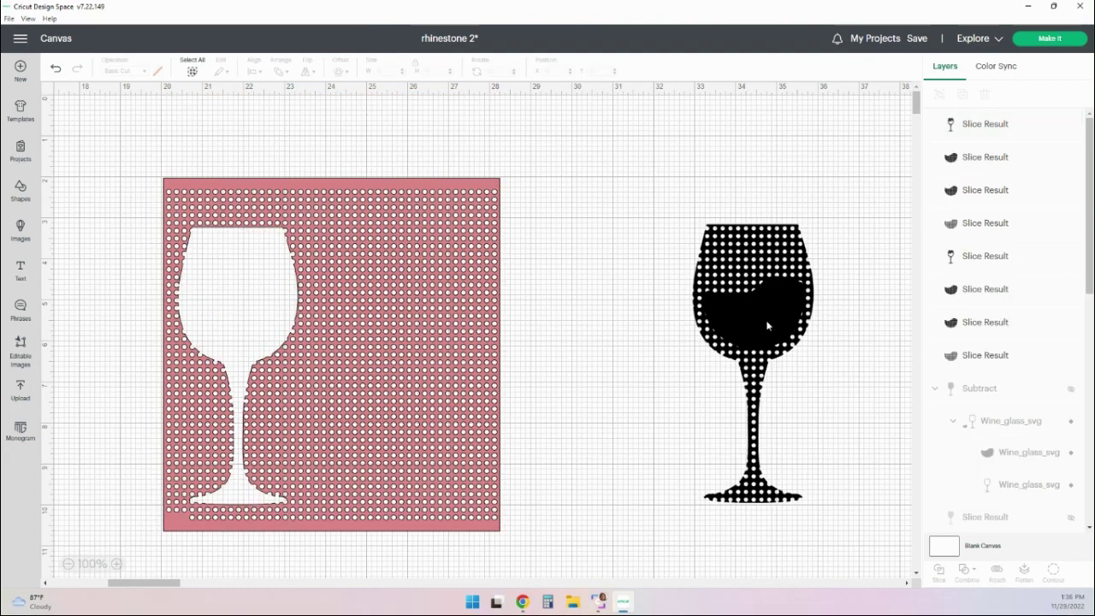
pyautogui.moveTo(770, 315); pyautogui.dragTo(627, 253)
pyautogui.moveTo(746, 317); pyautogui.dragTo(793, 170)
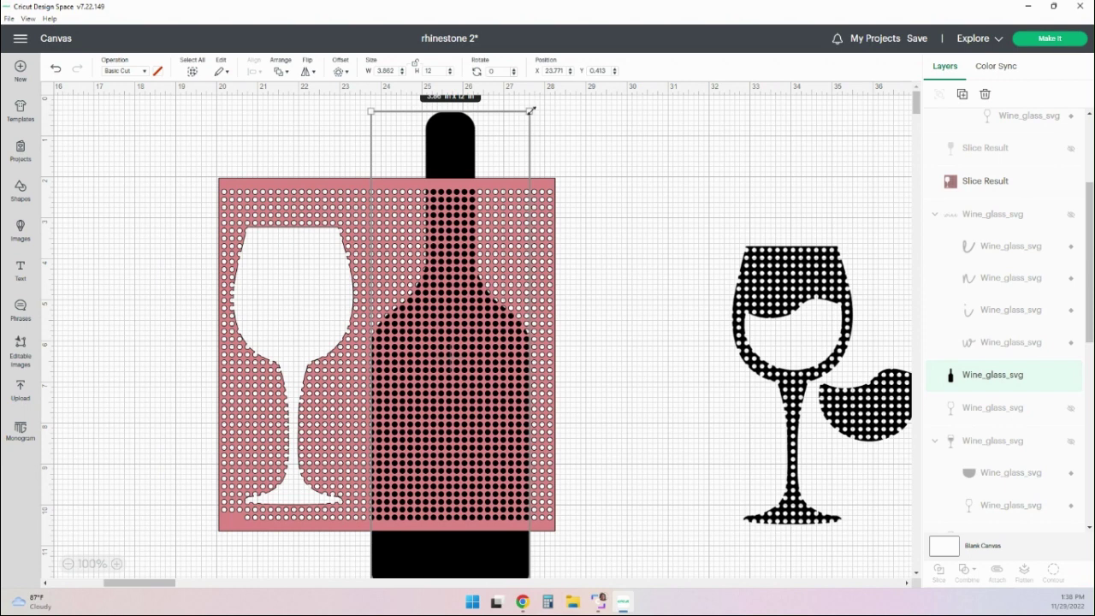
# - Scale the black bottle to about 2.77 × 7.43 in on the pink dot template and bring it to the front
pyautogui.moveTo(530, 111); pyautogui.dragTo(471, 321)
pyautogui.moveTo(440, 567); pyautogui.dragTo(482, 457)
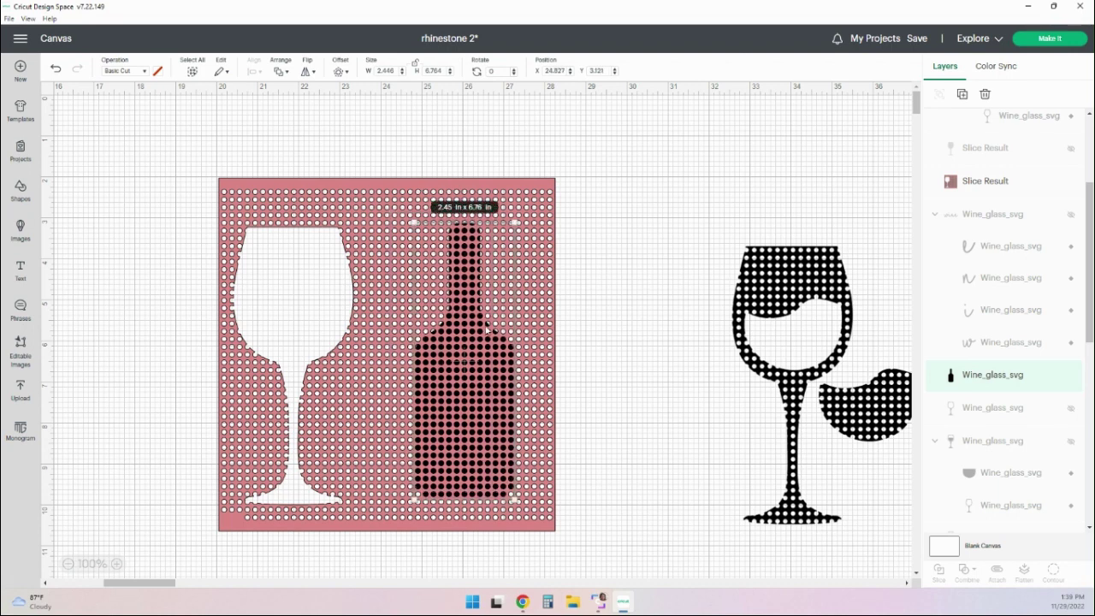
pyautogui.moveTo(516, 222); pyautogui.dragTo(527, 202)
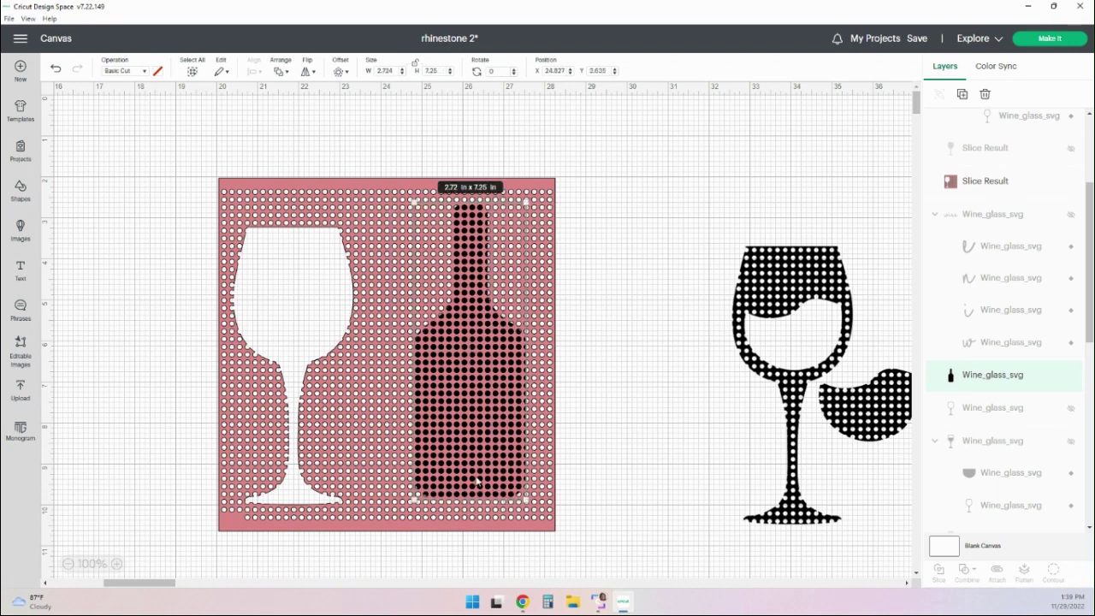
pyautogui.moveTo(476, 476); pyautogui.dragTo(524, 511)
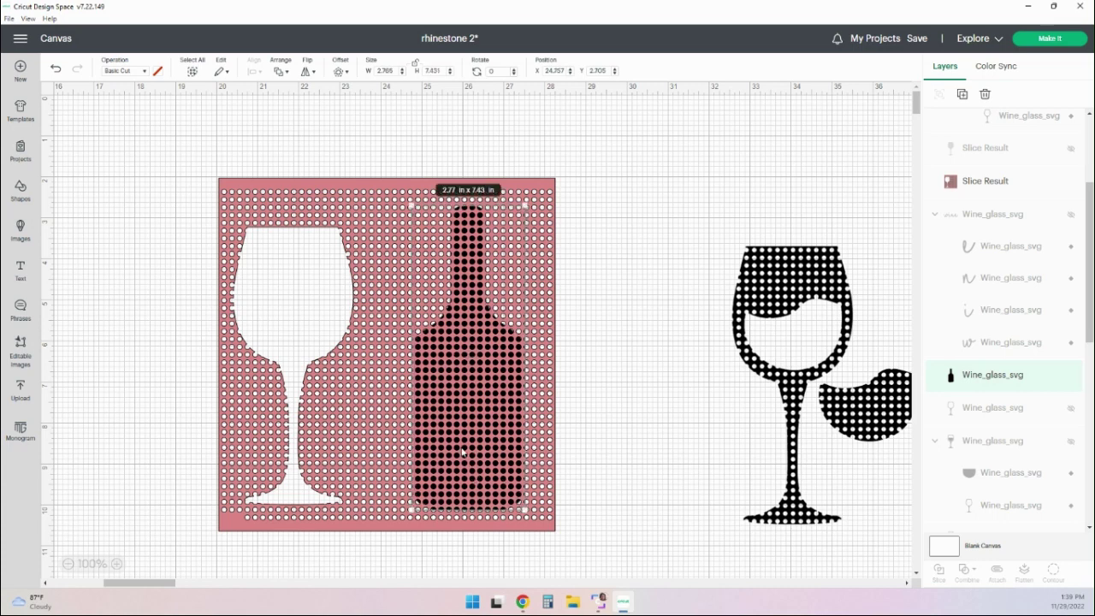
pyautogui.click(282, 72)
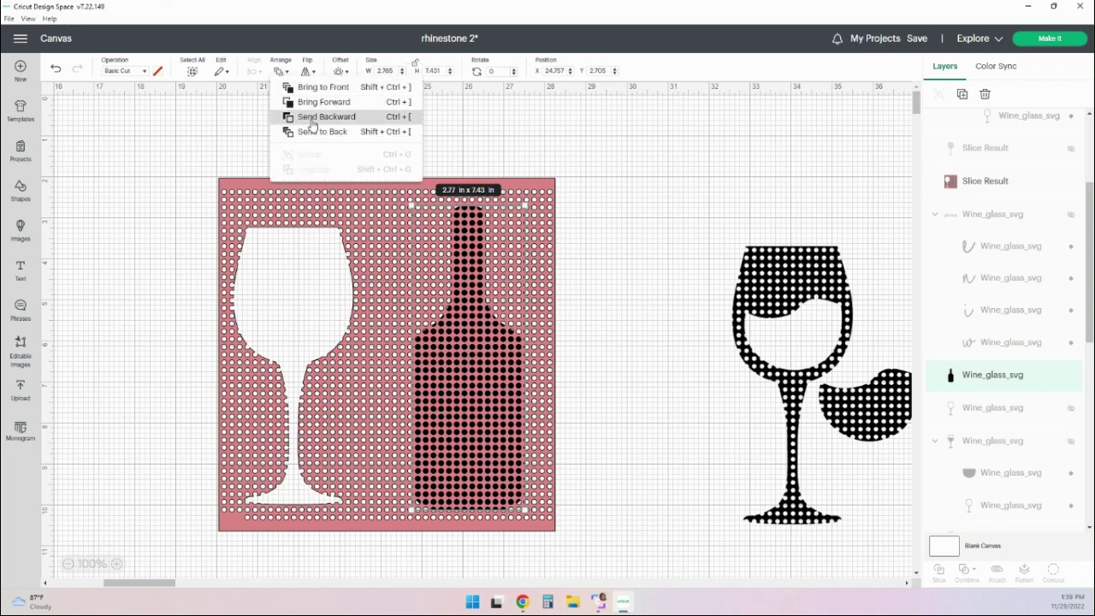
pyautogui.click(331, 90)
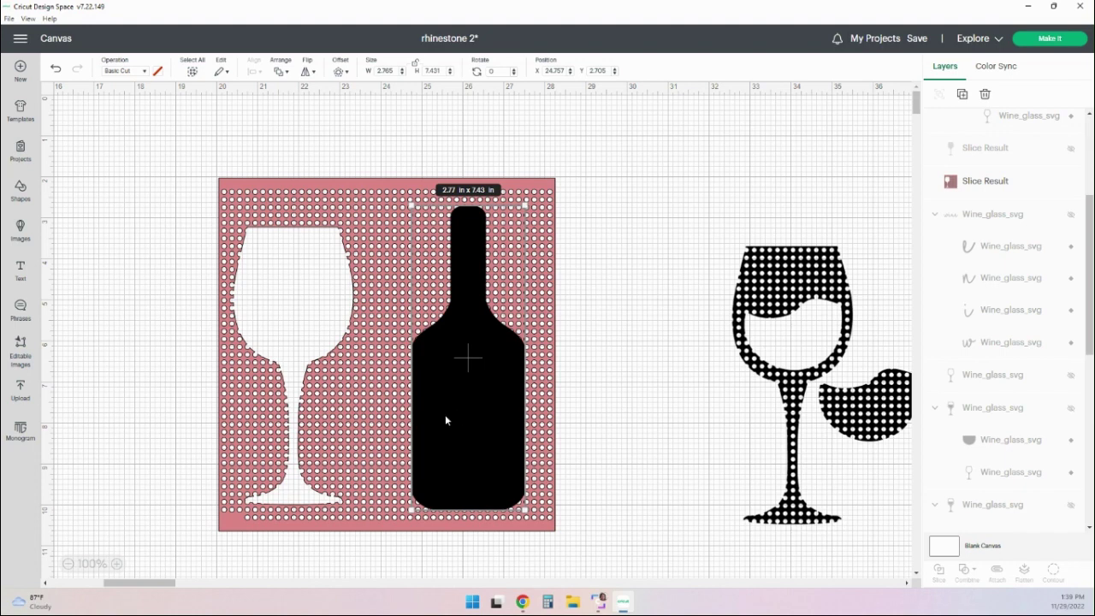
# - Align the bottle with the dots, resize it to about 2.61 × 7.44 in, and slice it with the pink template
pyautogui.moveTo(467, 430); pyautogui.dragTo(461, 435)
pyautogui.moveTo(519, 510); pyautogui.dragTo(467, 485)
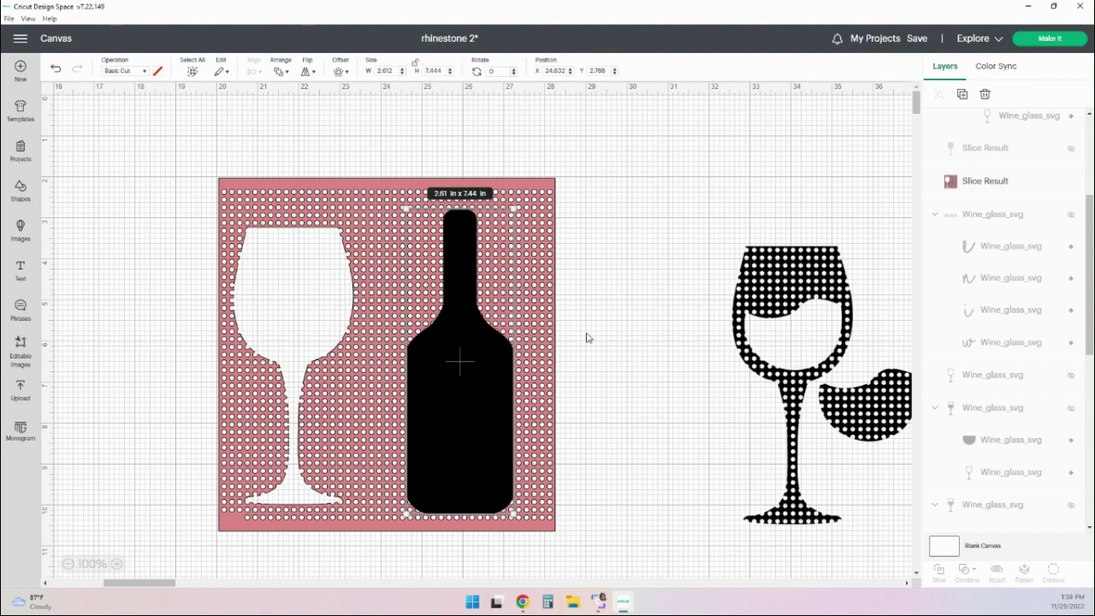
pyautogui.keyDown('shift'); pyautogui.click(533, 184); pyautogui.keyUp('shift')
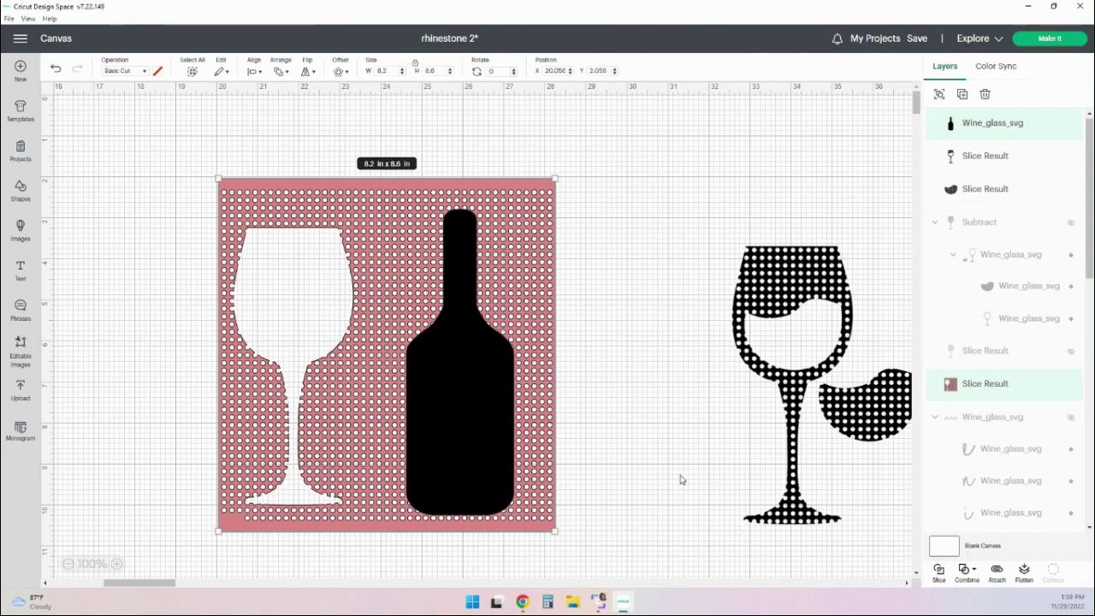
# - Set the black dotted bottle aside, and delete the loose bottle dots, the leftover pink template and the pink bottle
pyautogui.moveTo(456, 437); pyautogui.dragTo(623, 357)
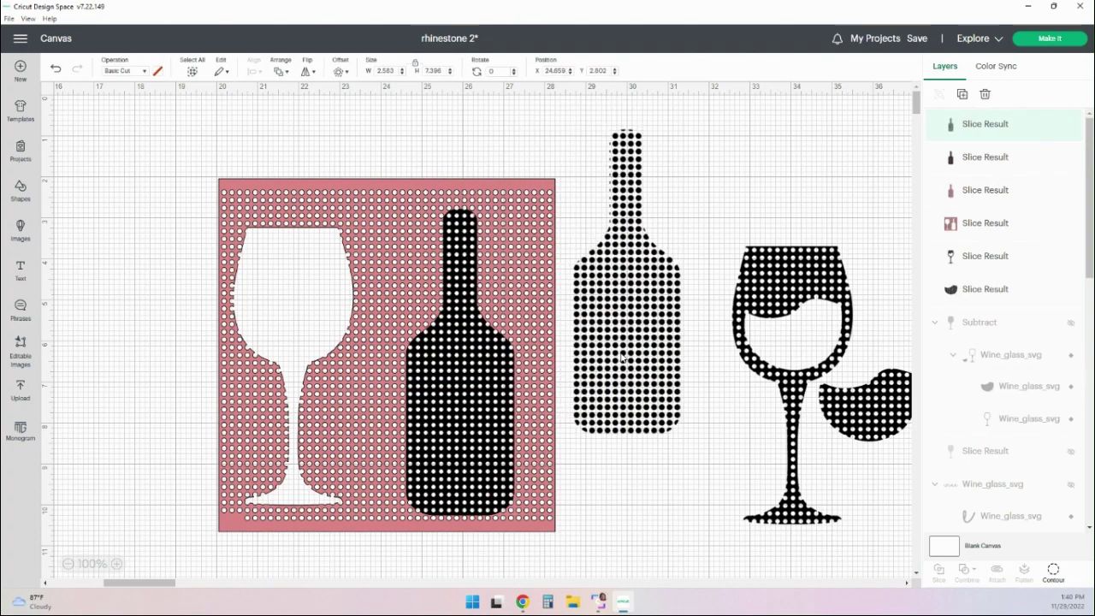
pyautogui.press('Delete')
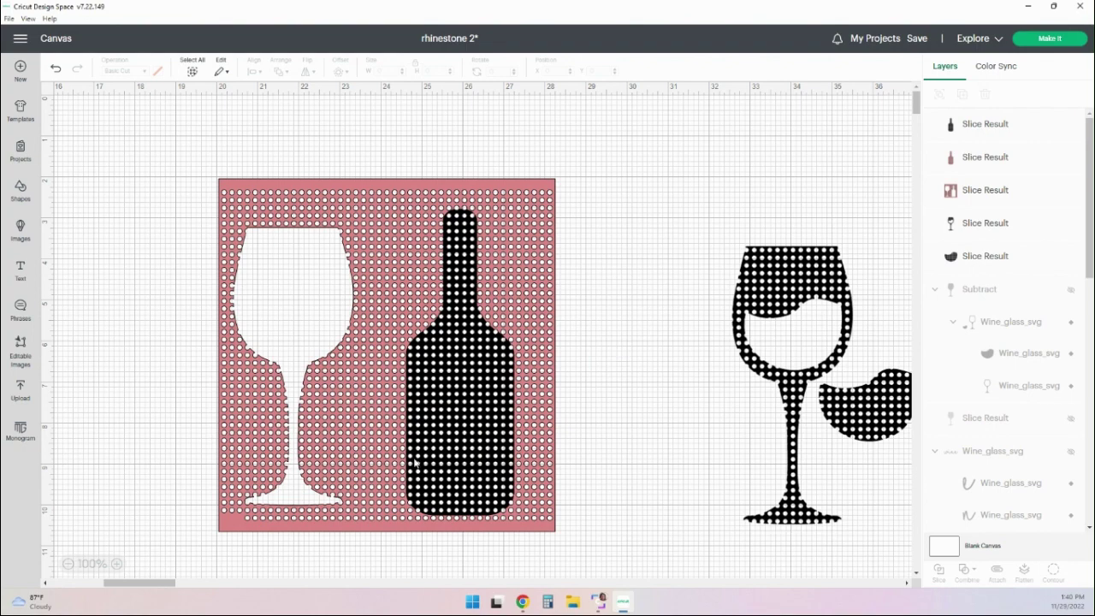
pyautogui.moveTo(442, 460); pyautogui.dragTo(618, 383)
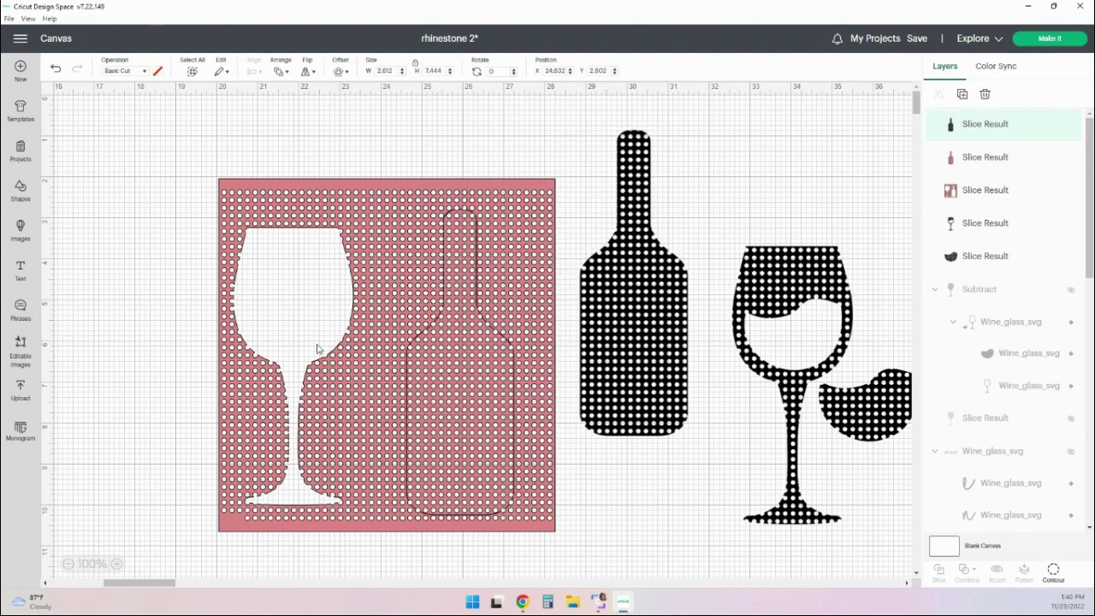
pyautogui.click(395, 191)
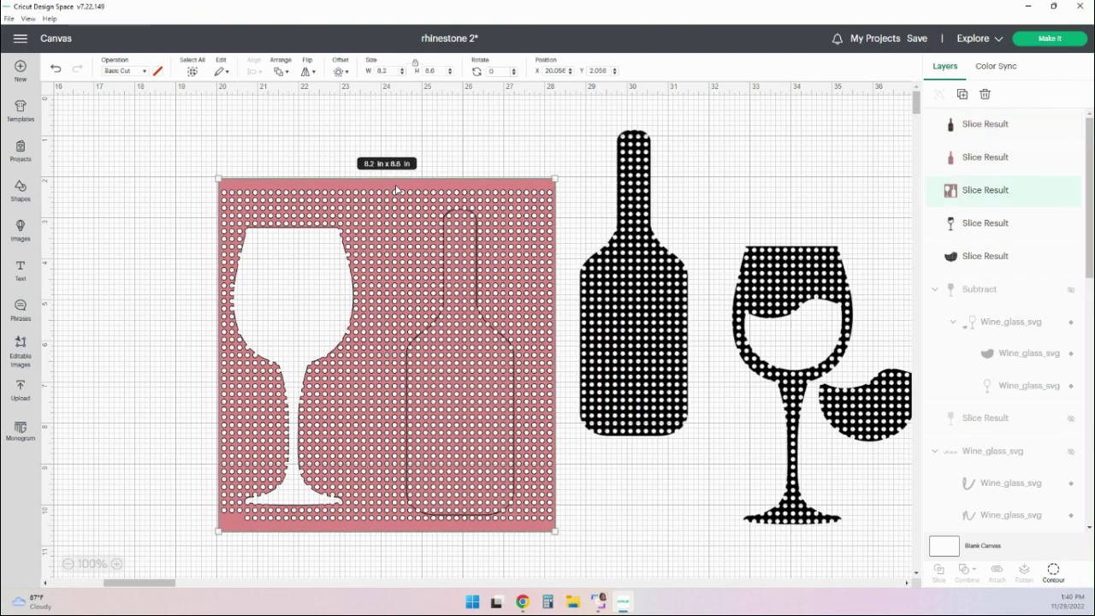
pyautogui.press('Delete')
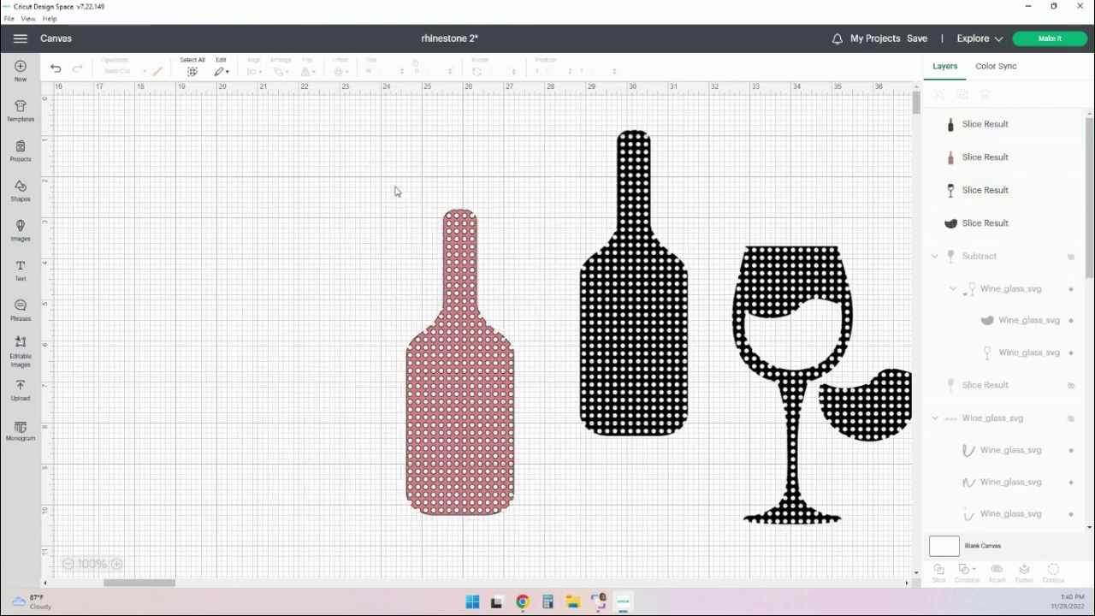
pyautogui.click(469, 427)
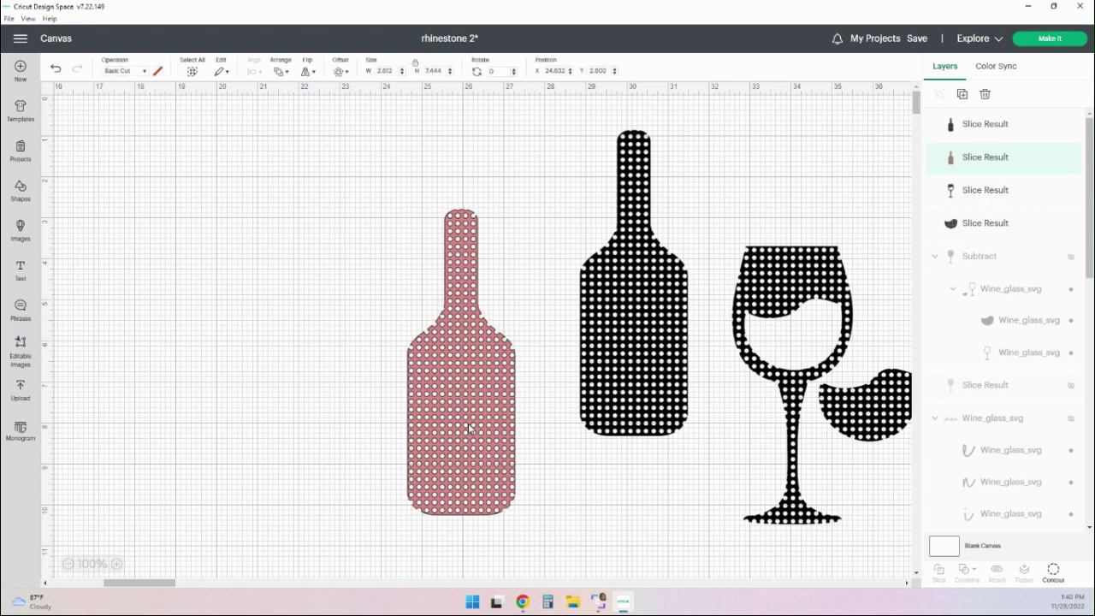
pyautogui.press('Delete')
# - Arrange the black dotted wine glass, bottle and wine-shaped piece side by side on the canvas
pyautogui.moveTo(621, 387); pyautogui.dragTo(373, 427)
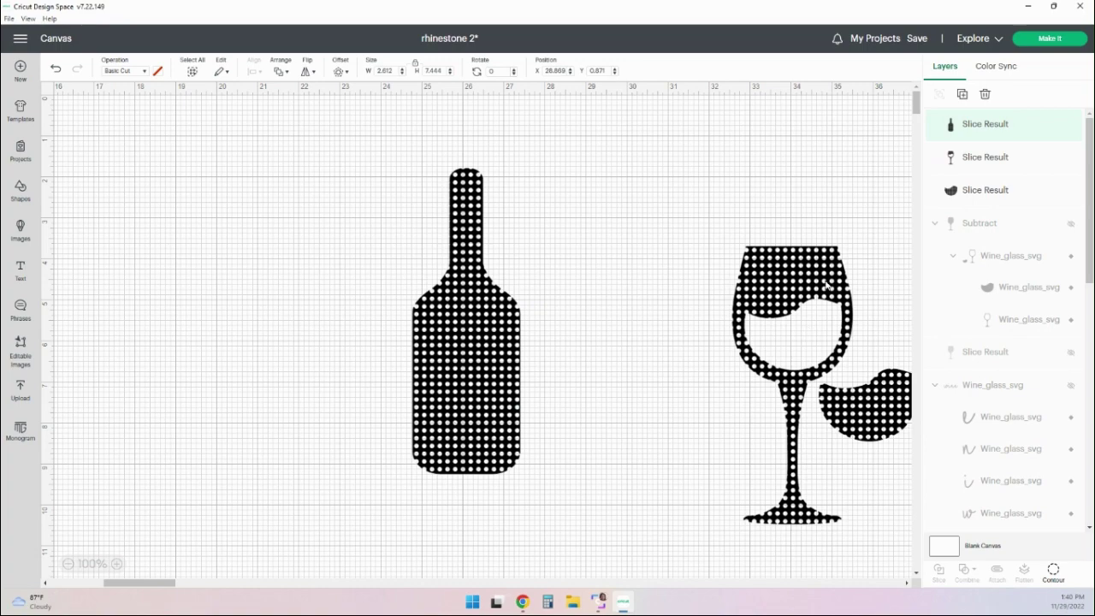
pyautogui.moveTo(827, 284); pyautogui.dragTo(315, 280)
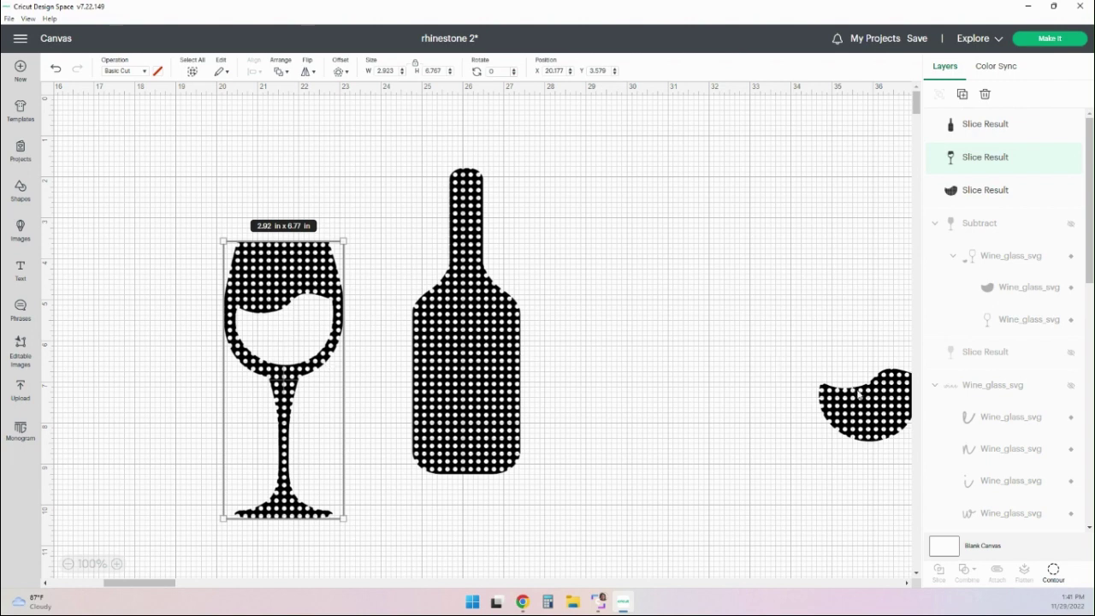
pyautogui.moveTo(864, 417); pyautogui.dragTo(660, 391)
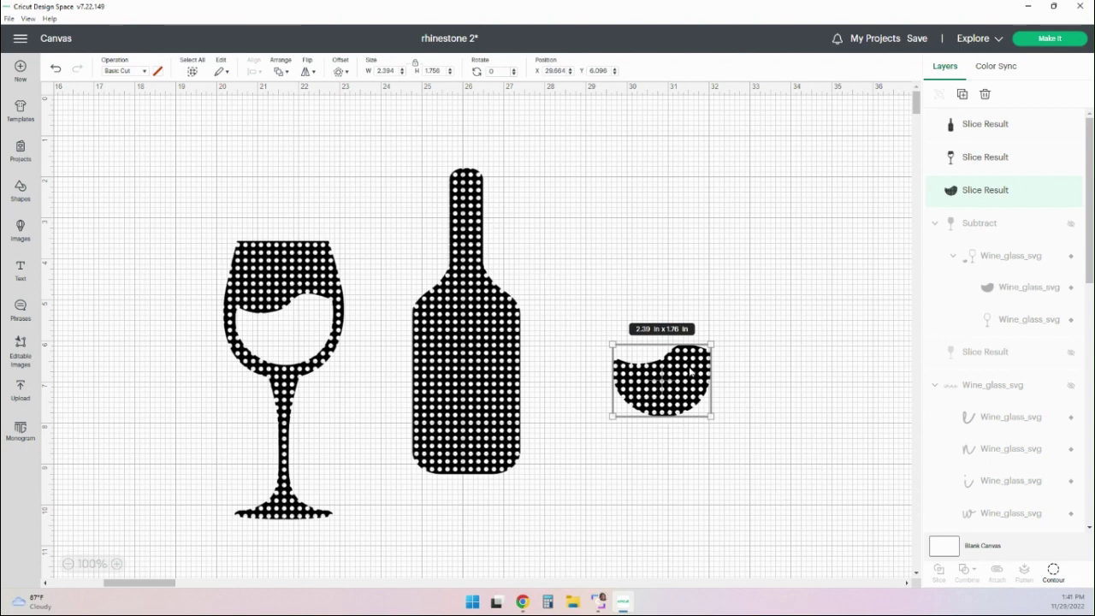
# - Hide the outer contours of the wine-shaped piece and the bottle so only their full dots remain
pyautogui.click(1053, 570)
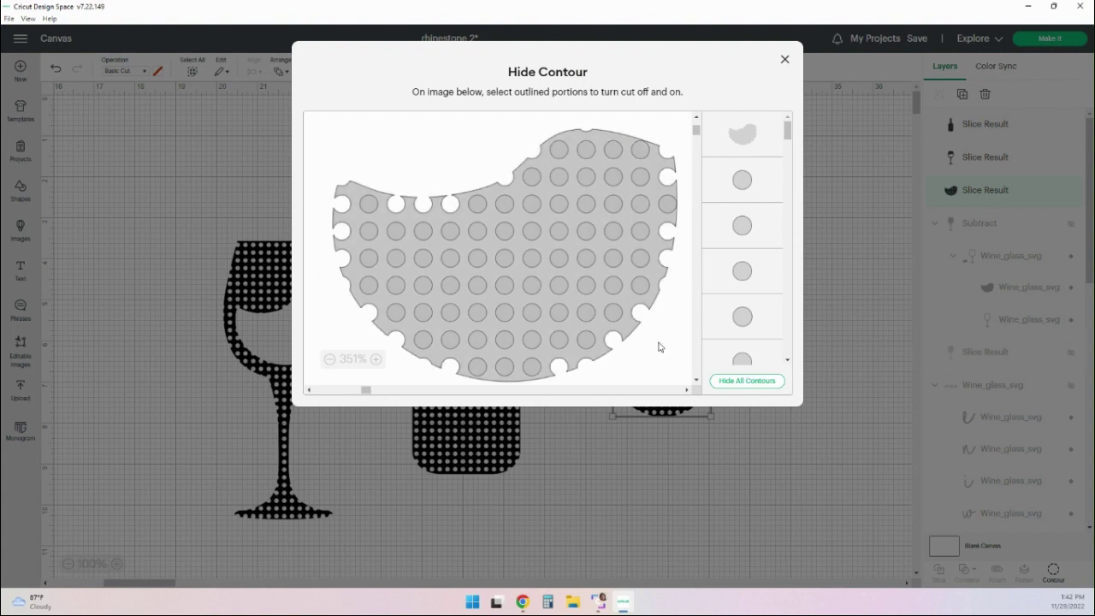
pyautogui.click(747, 141)
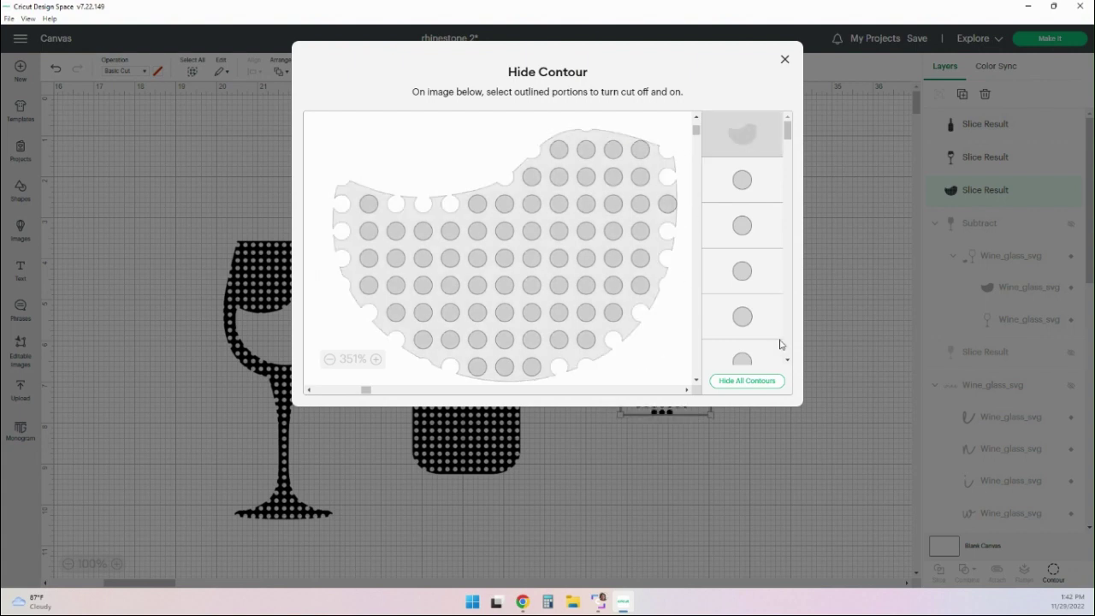
pyautogui.click(784, 59)
pyautogui.click(823, 455)
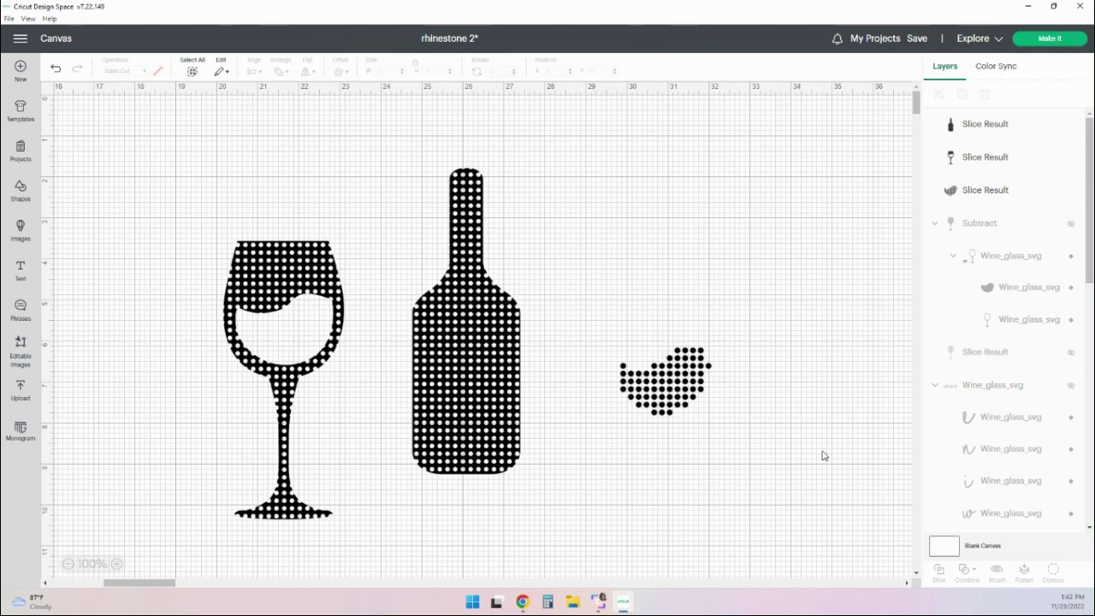
pyautogui.click(488, 417)
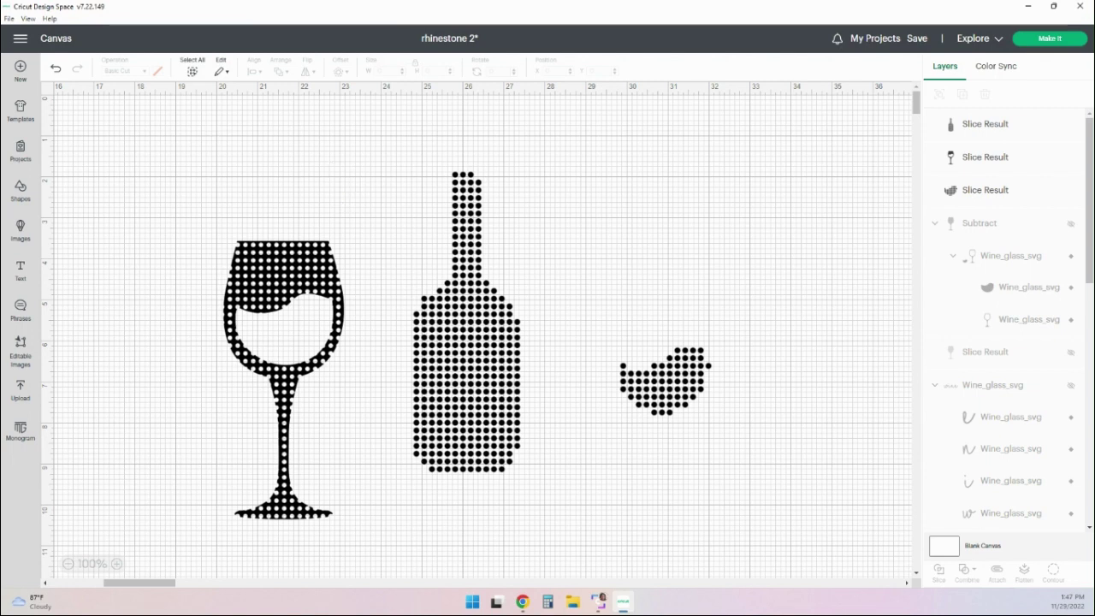
# - Insert a circle shape and set its size to 0.123 in
pyautogui.click(20, 190)
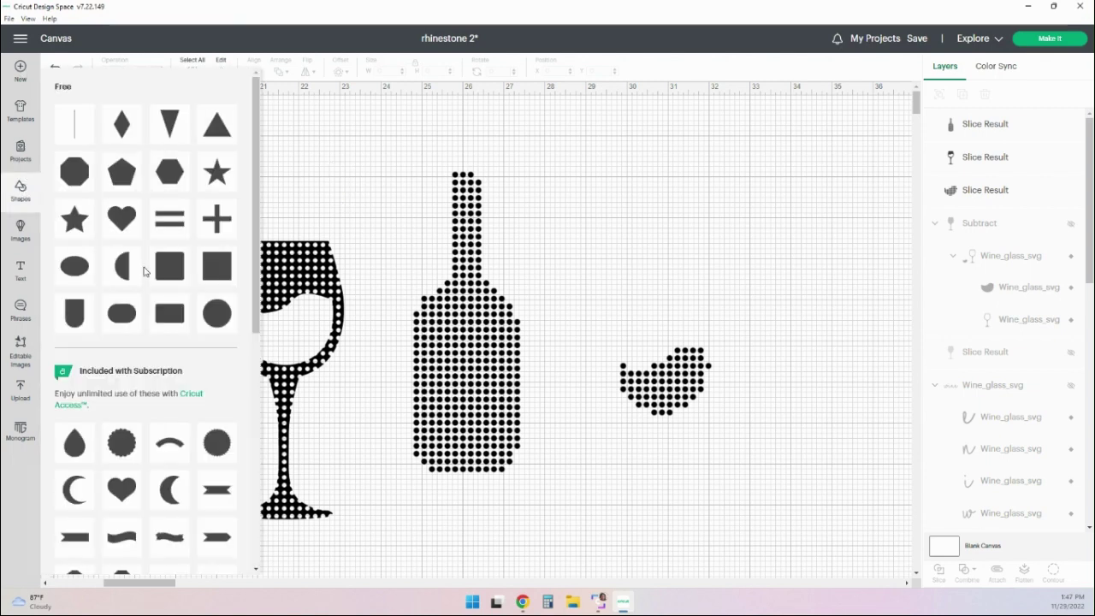
pyautogui.click(207, 317)
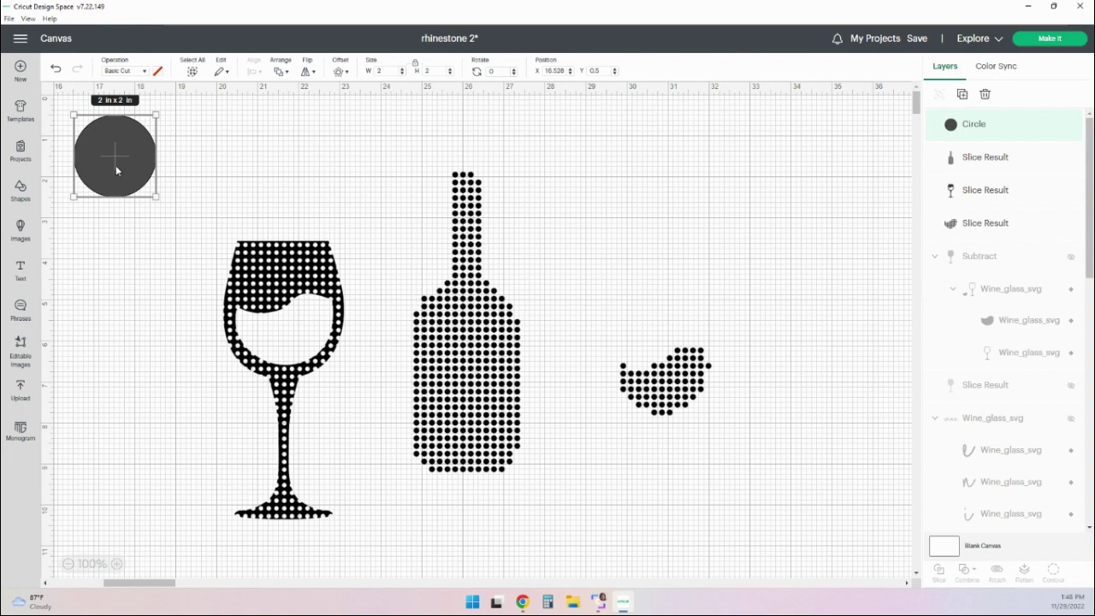
pyautogui.click(389, 69)
pyautogui.write('0.123')
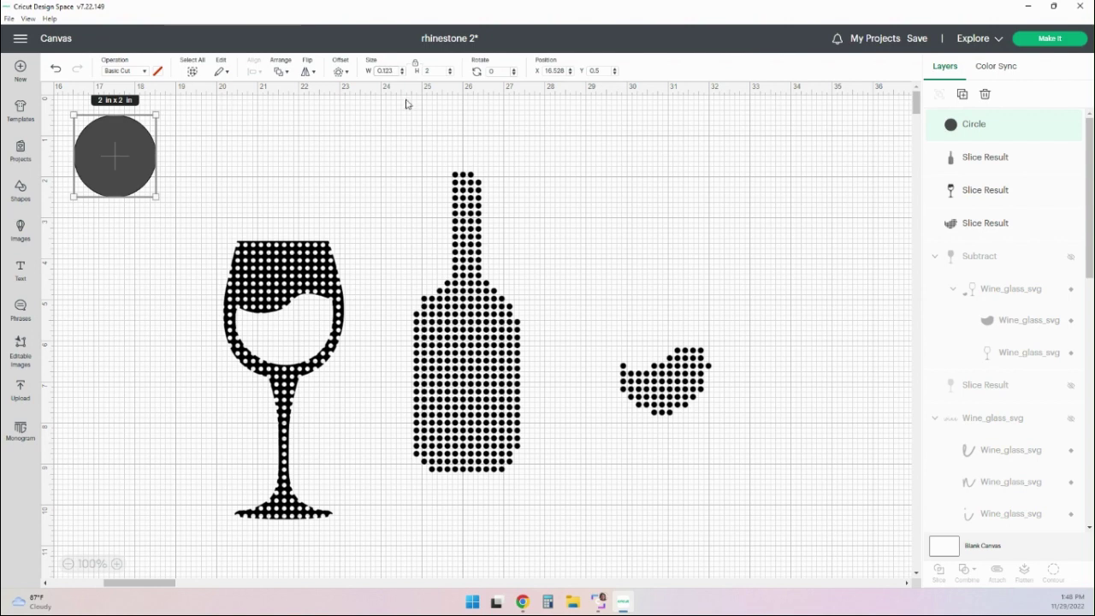
pyautogui.press('Return')
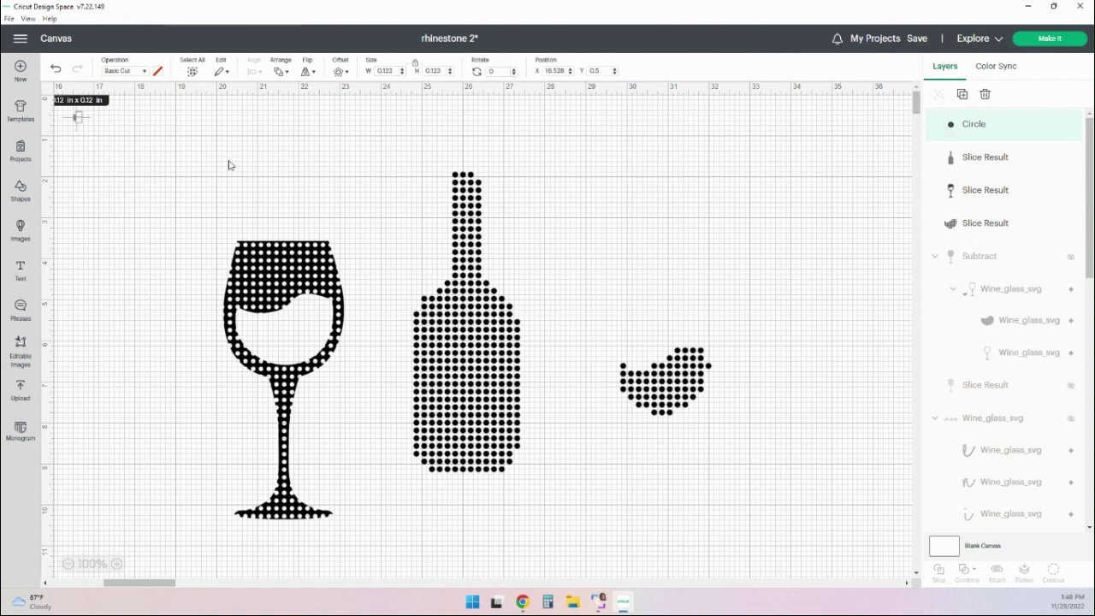
# - Duplicate the small circle twice and fill the missing dots at the bottle neck's upper right corner and the body's lower right edge
pyautogui.click(962, 96)
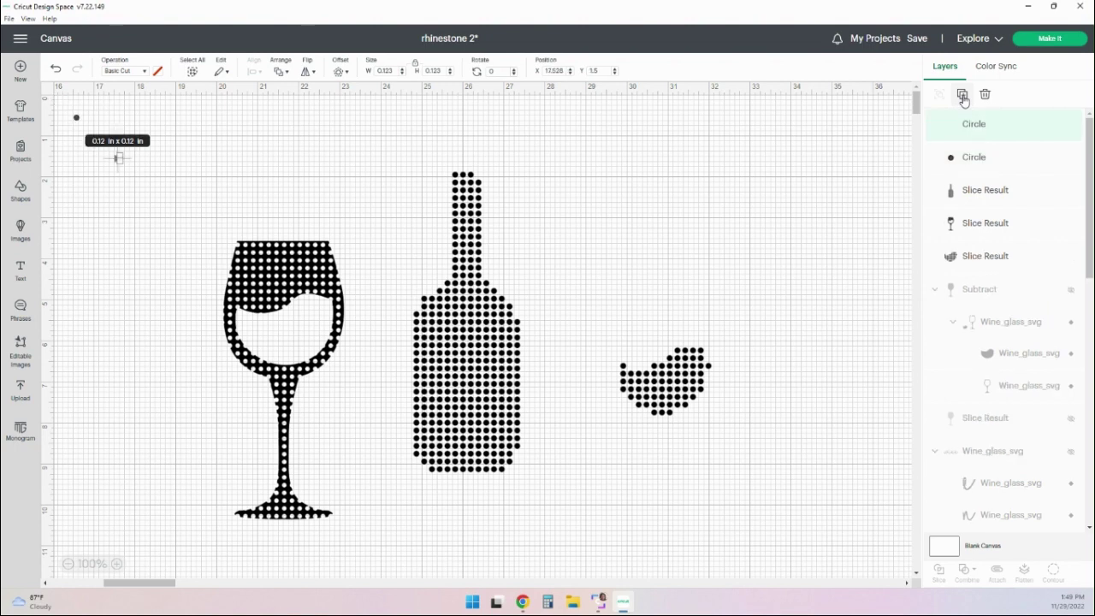
pyautogui.click(963, 96)
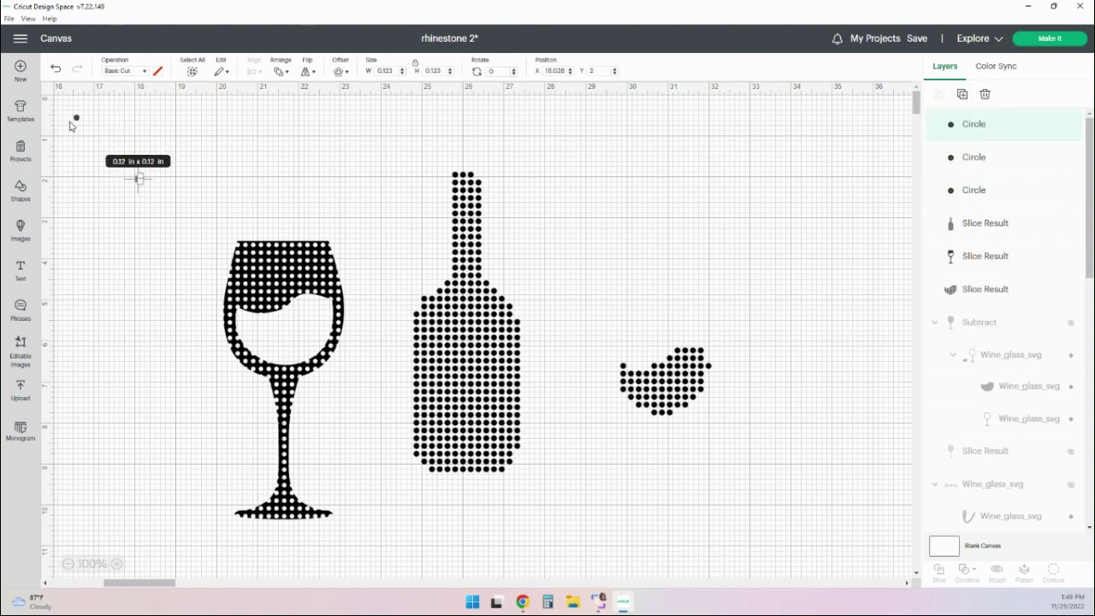
pyautogui.moveTo(75, 123); pyautogui.dragTo(482, 177)
pyautogui.click(550, 221)
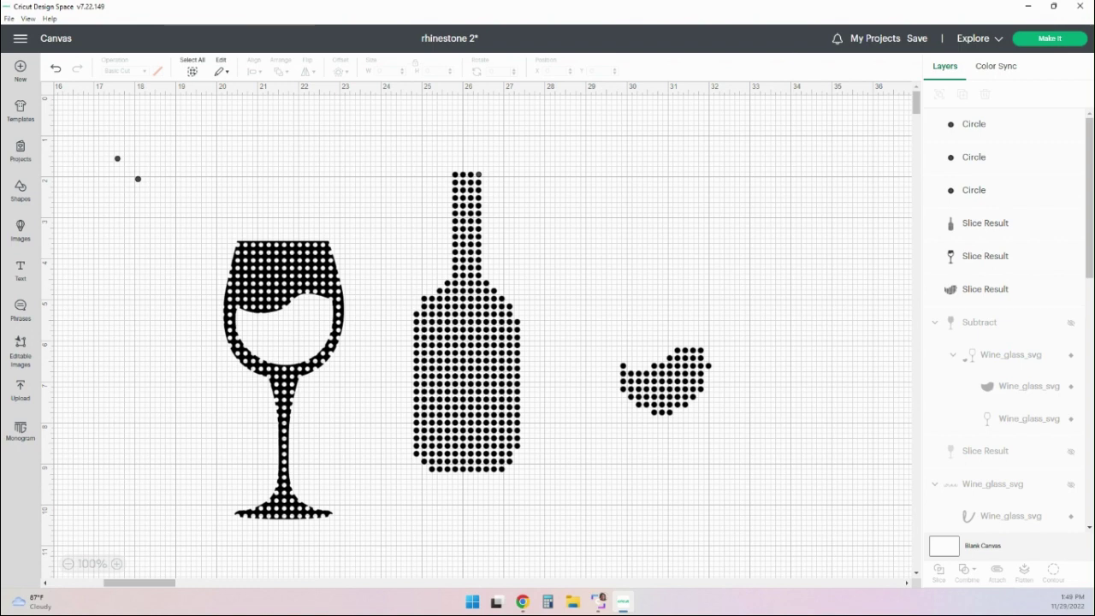
pyautogui.moveTo(117, 158); pyautogui.dragTo(518, 452)
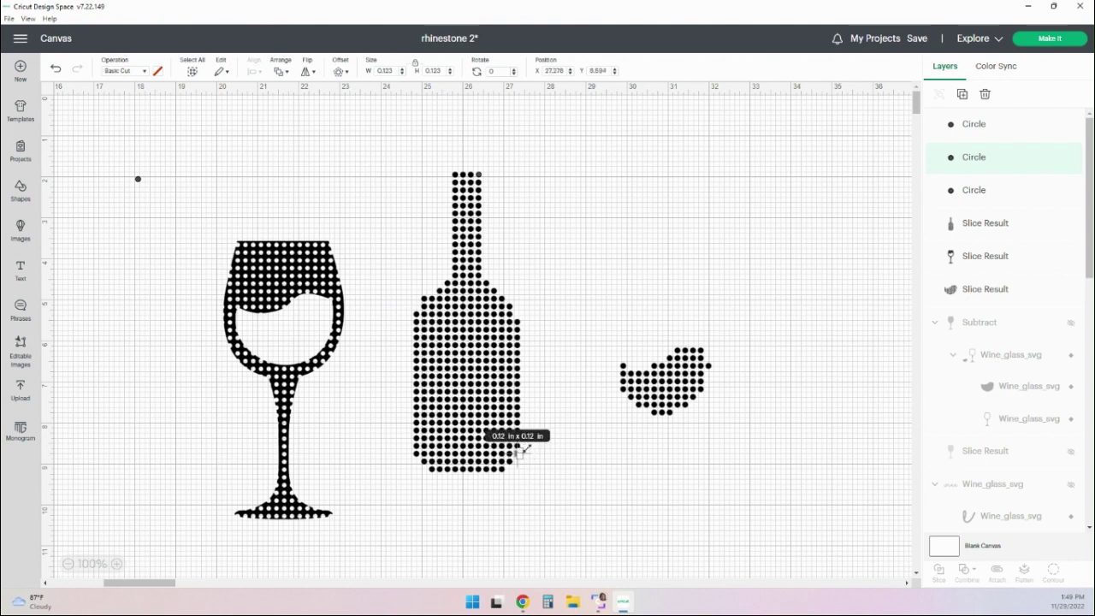
pyautogui.click(557, 470)
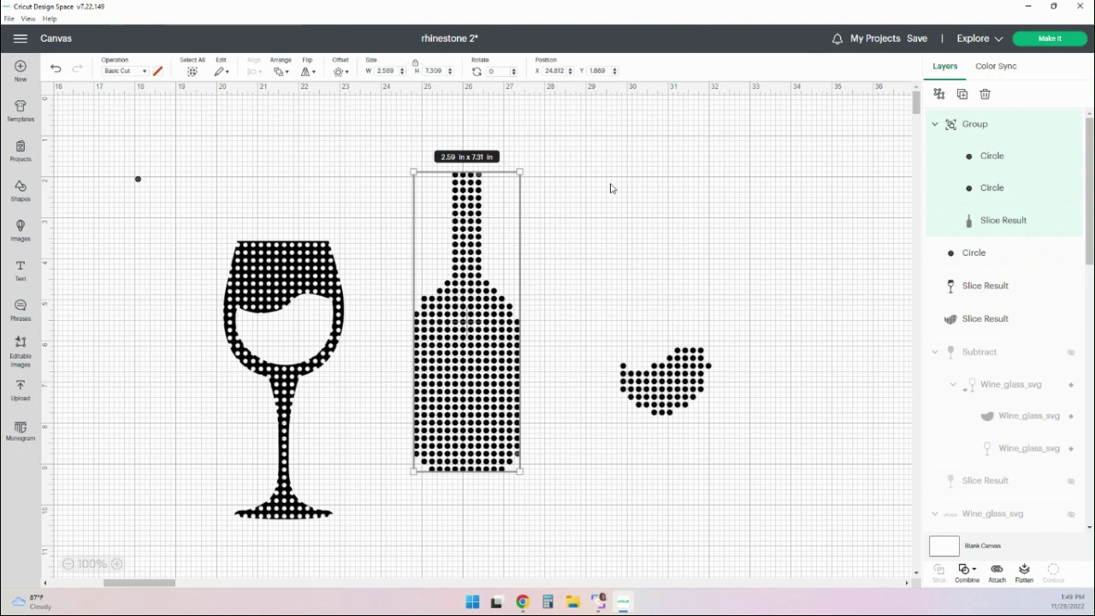
# - Weld the bottle with its two added circles and shift it slightly right and down
pyautogui.click(978, 572)
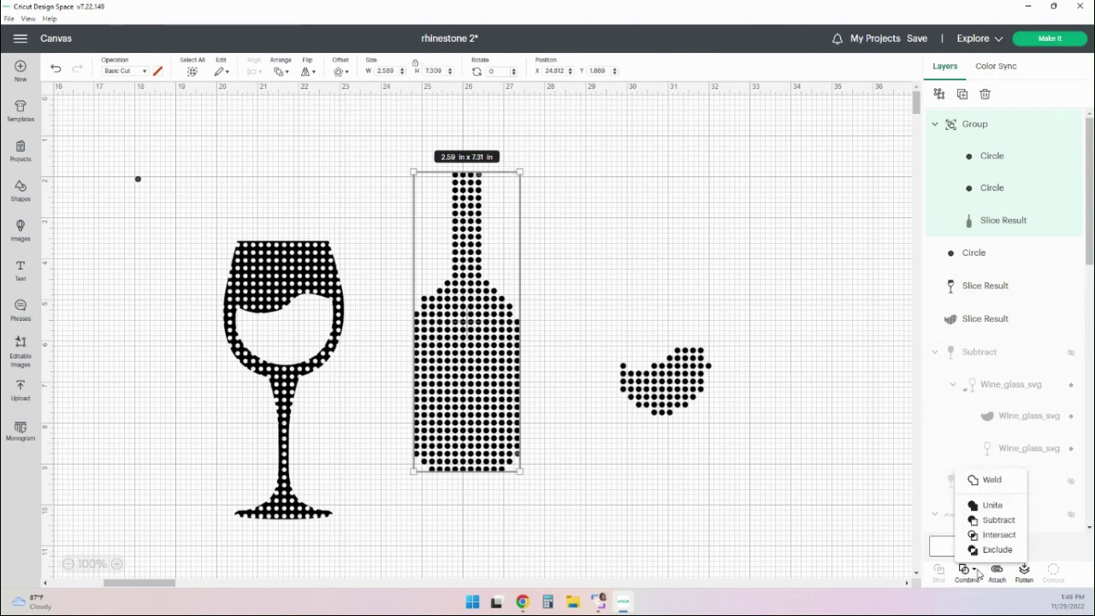
pyautogui.click(990, 482)
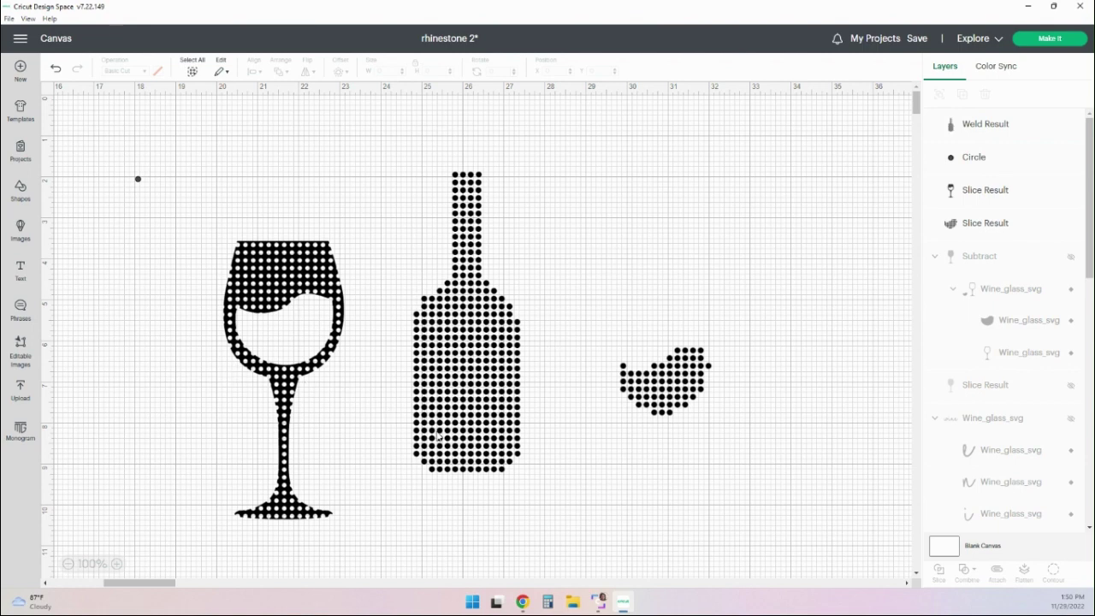
pyautogui.moveTo(458, 439); pyautogui.dragTo(480, 447)
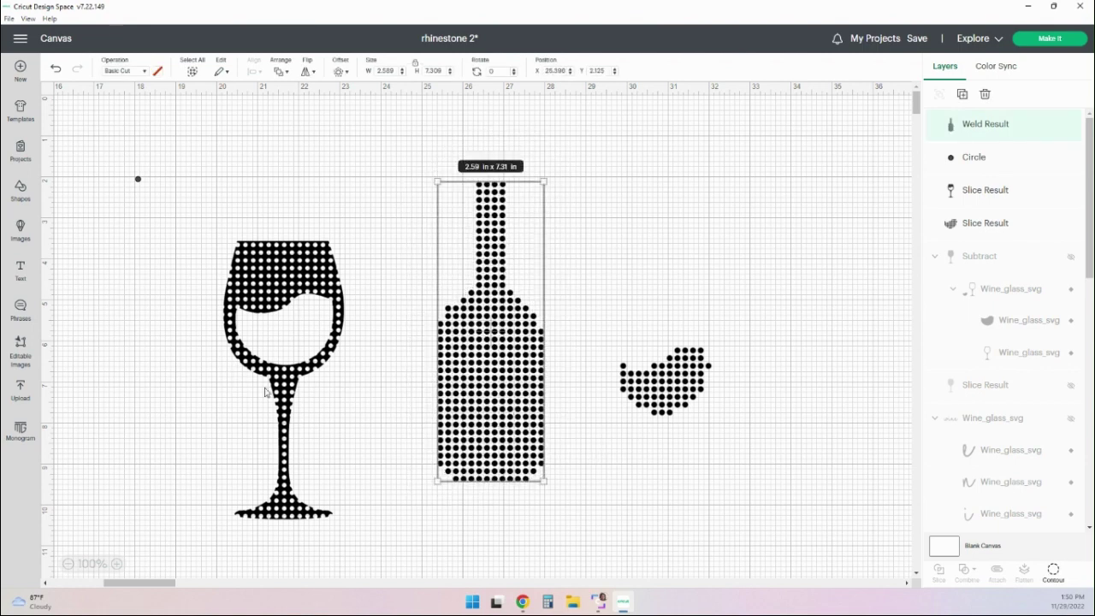
# - Hide the wine glass's outer contour and the wine-shaped cutout contour so only the full dots remain
pyautogui.click(283, 272)
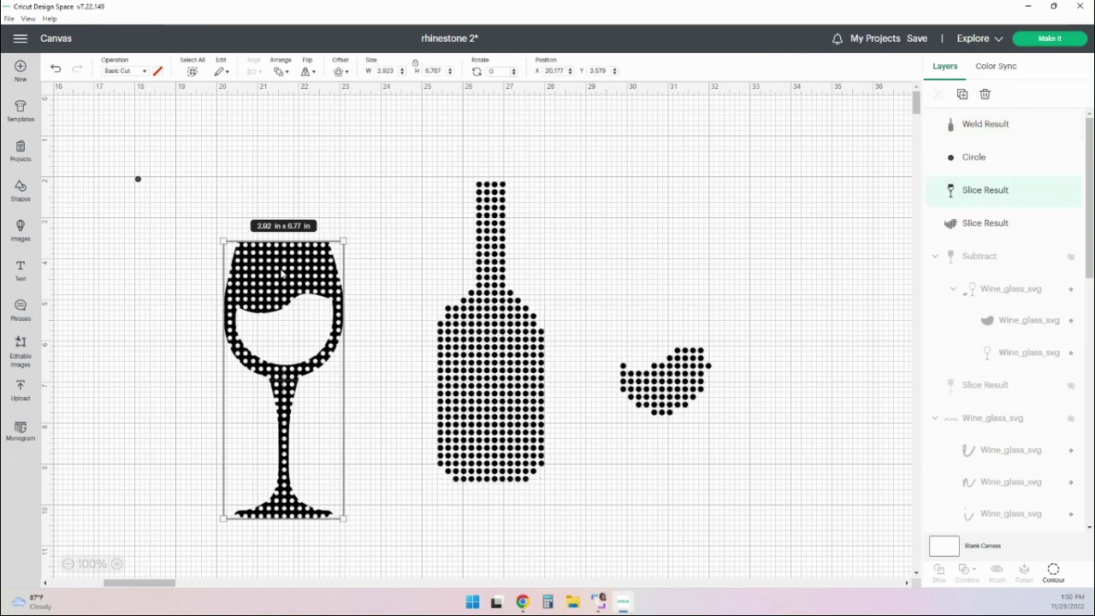
pyautogui.click(1053, 571)
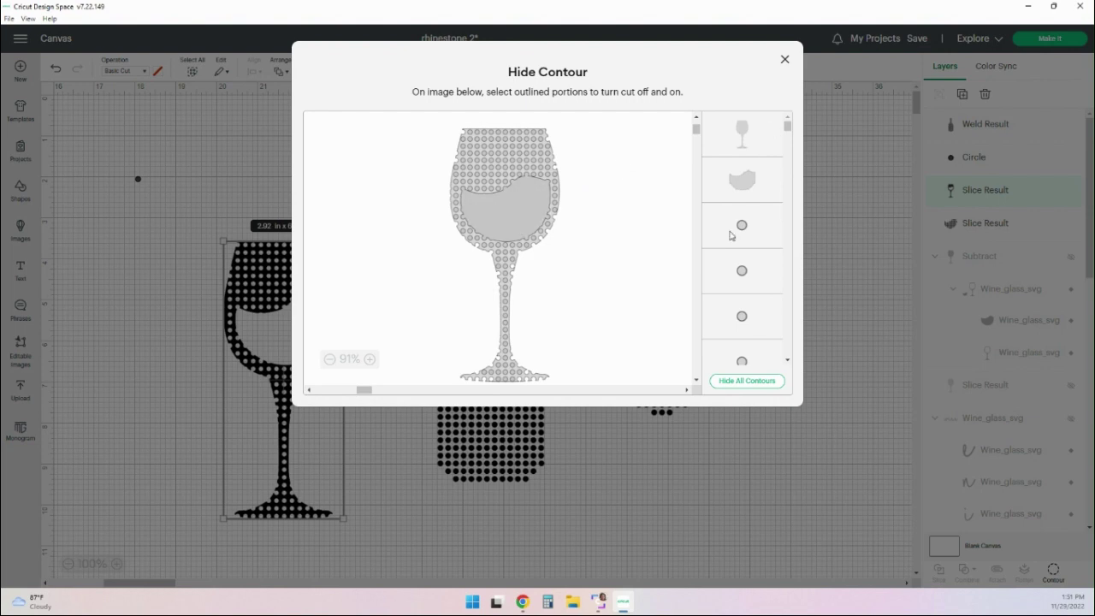
pyautogui.click(507, 215)
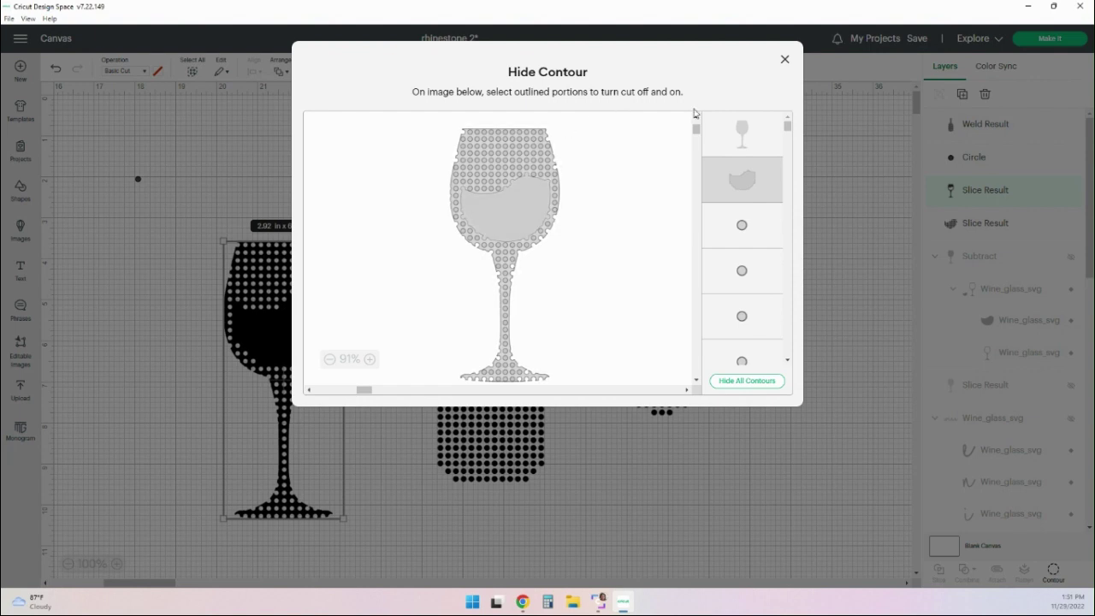
pyautogui.click(743, 136)
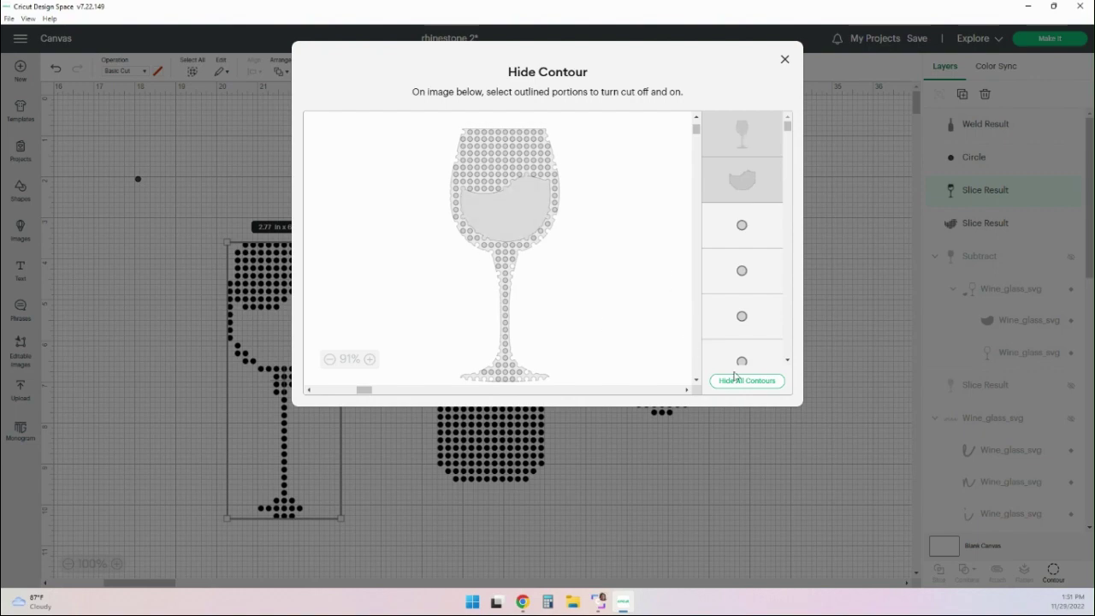
pyautogui.click(784, 60)
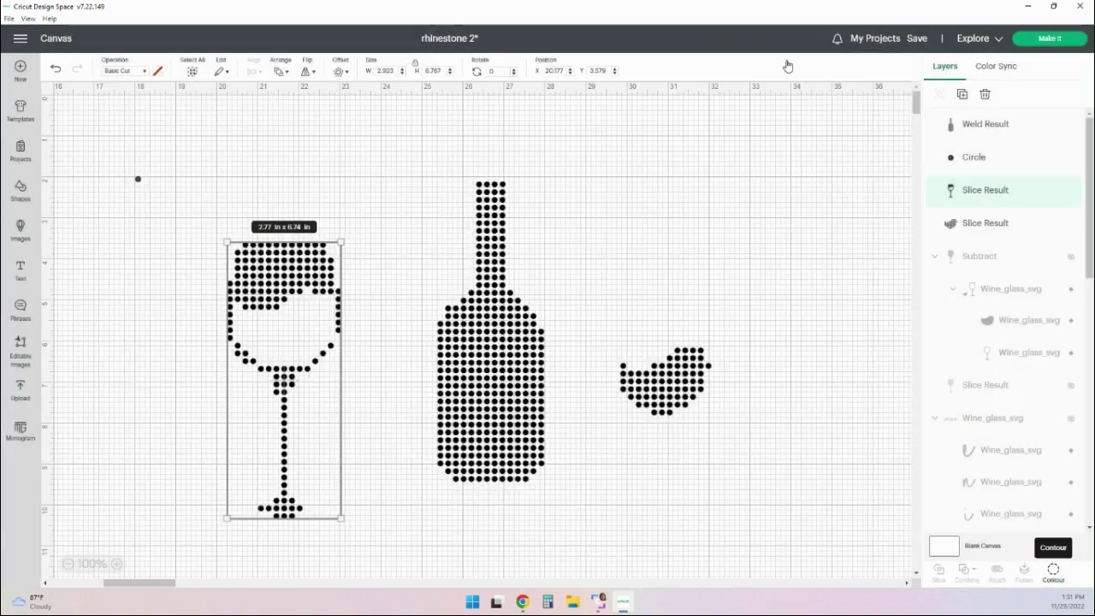
pyautogui.click(212, 408)
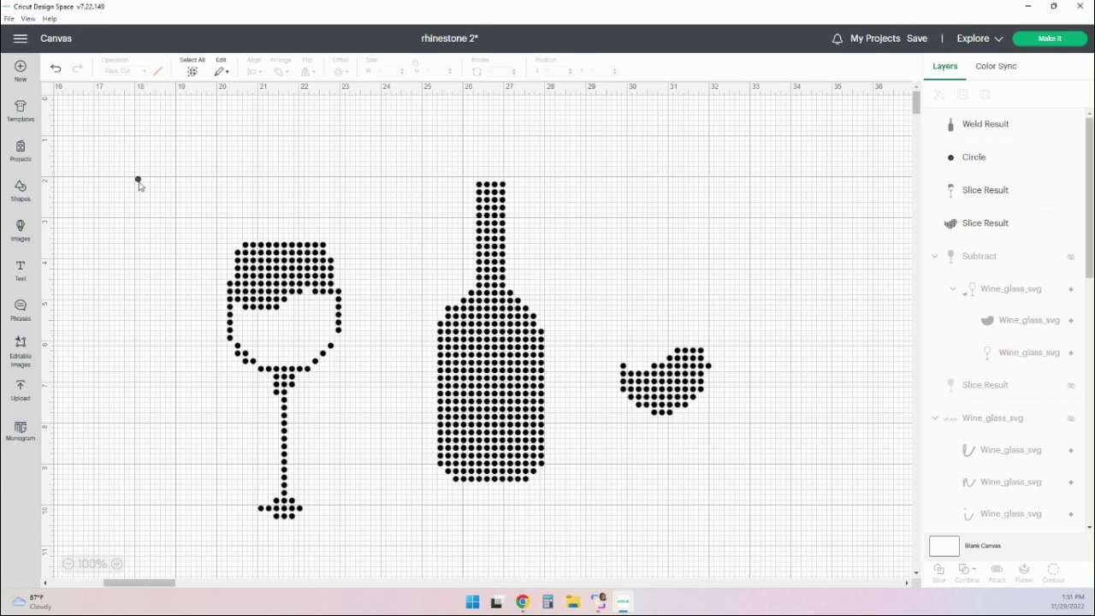
# - Duplicate the spare circle three times and fill missing dots at the upper stem and on both ends of the glass base's bottom row
pyautogui.click(137, 178)
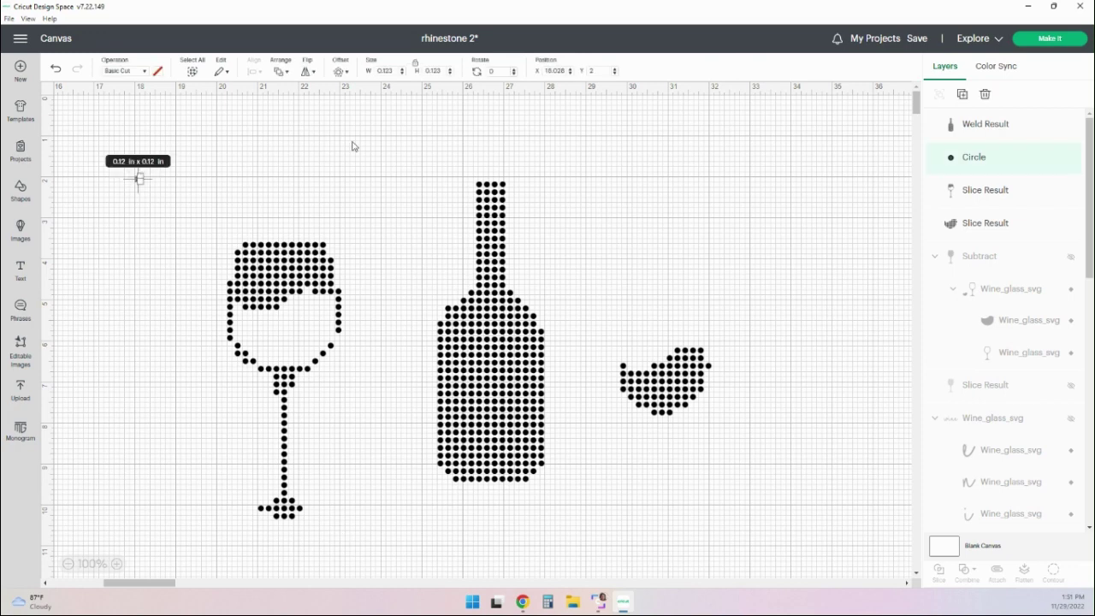
pyautogui.click(961, 96)
pyautogui.click(962, 96)
pyautogui.click(961, 96)
pyautogui.moveTo(200, 240); pyautogui.dragTo(295, 516)
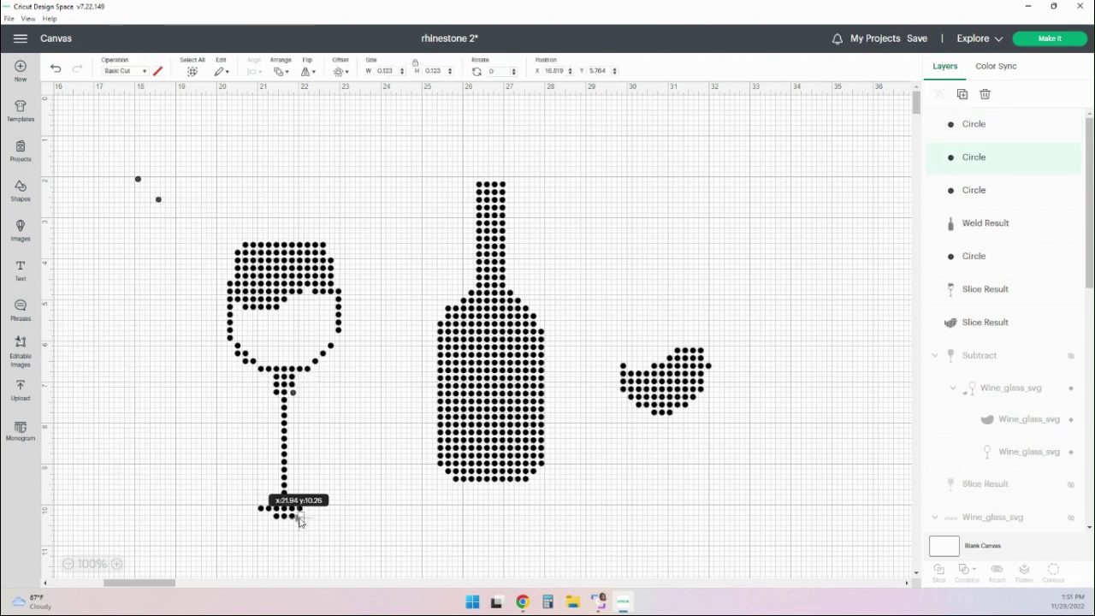
pyautogui.moveTo(158, 200); pyautogui.dragTo(267, 516)
pyautogui.click(102, 419)
pyautogui.click(268, 515)
pyautogui.click(205, 447)
# - Duplicate the spare circle again and place copies at the right end of the glass base and along the bowl's right edge
pyautogui.click(137, 178)
pyautogui.hotkey('ctrl', 'd')
pyautogui.moveTo(221, 260); pyautogui.dragTo(308, 509)
pyautogui.click(166, 225)
pyautogui.click(138, 179)
pyautogui.click(963, 95)
pyautogui.moveTo(260, 300); pyautogui.dragTo(337, 339)
pyautogui.moveTo(260, 300); pyautogui.dragTo(337, 283)
# - Set the spare circle's size to 0.123 in and use copies to fill the missing dots around the glass's upper rim
pyautogui.click(138, 179)
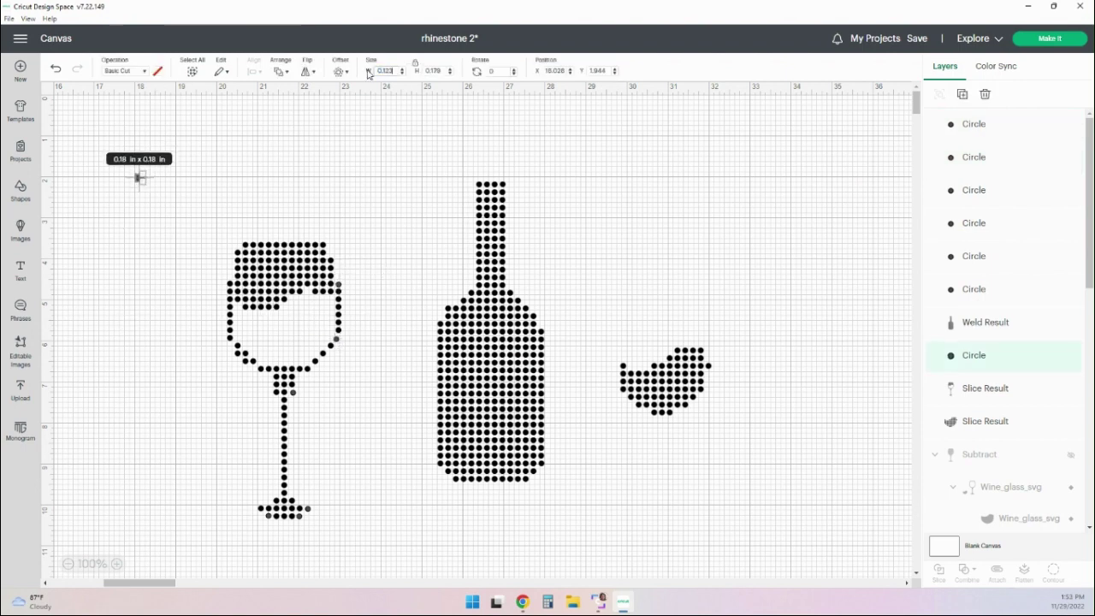
pyautogui.moveTo(137, 178); pyautogui.dragTo(106, 152)
pyautogui.click(963, 95)
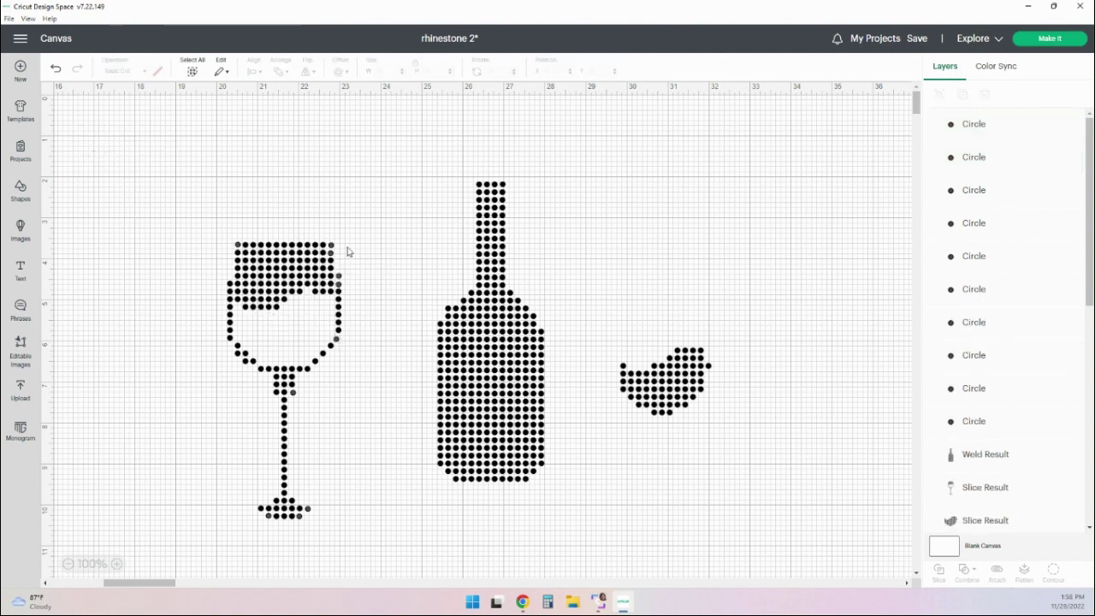
# - Weld the wine glass together with all its added circles
pyautogui.moveTo(179, 225); pyautogui.dragTo(372, 540)
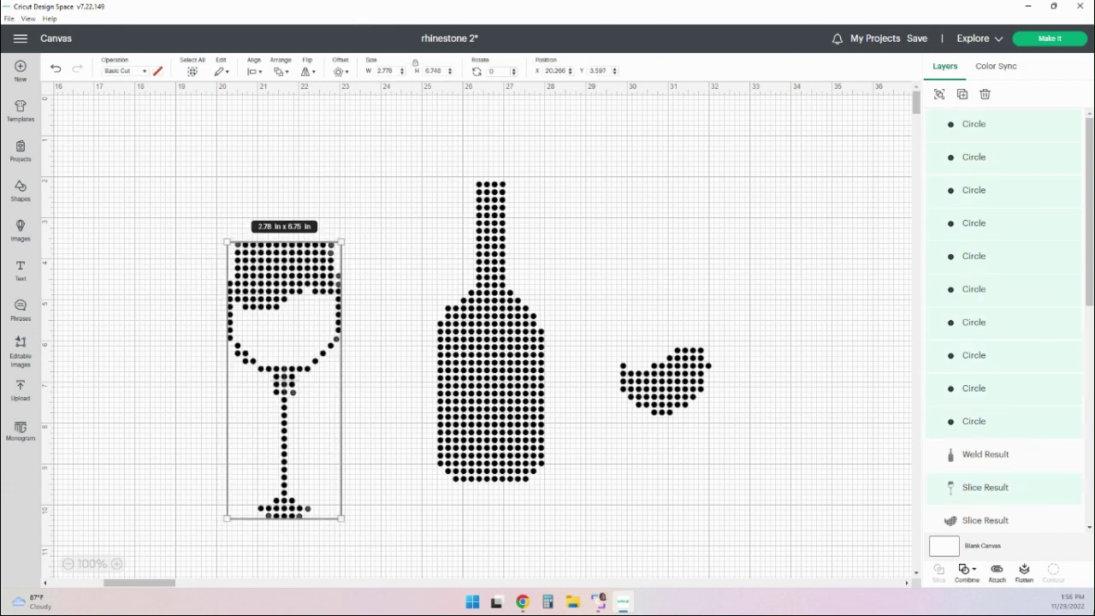
pyautogui.click(967, 570)
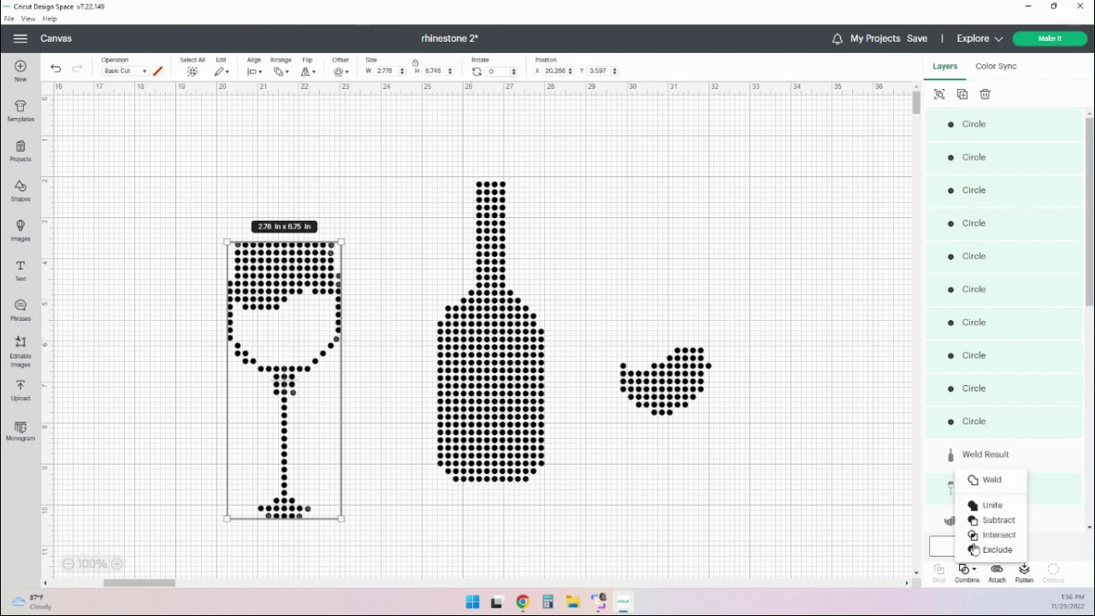
pyautogui.hotkey('ctrl', 'z')
pyautogui.hotkey('ctrl', 'z')
pyautogui.hotkey('ctrl', 'z')
pyautogui.hotkey('ctrl', 'z')
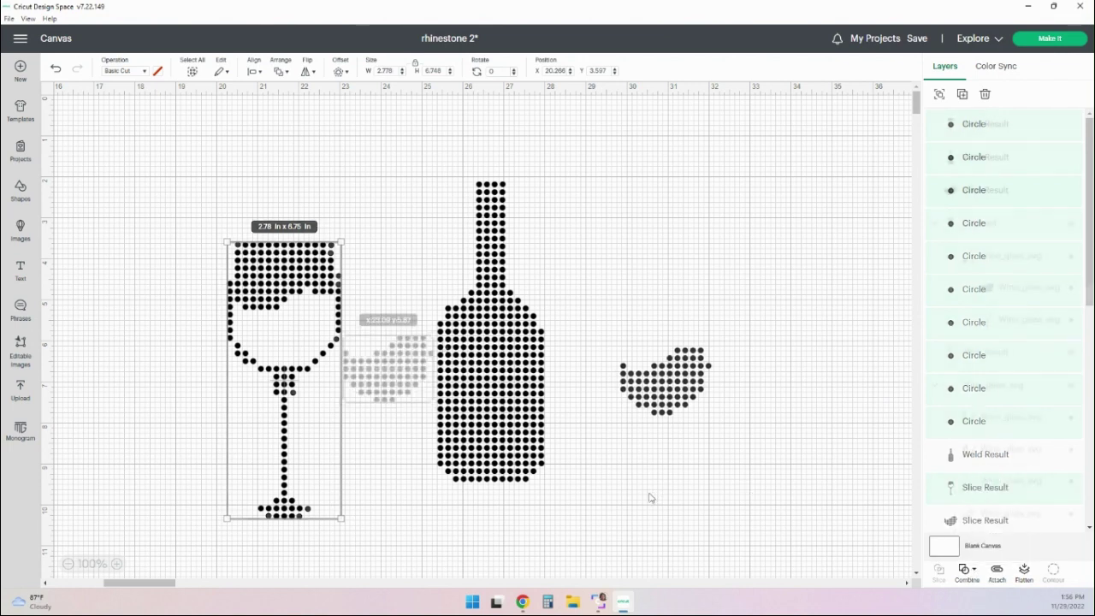
# - Rotate the dotted bottle to 306° and position it with its neck tilted toward the top of the wine glass
pyautogui.click(468, 454)
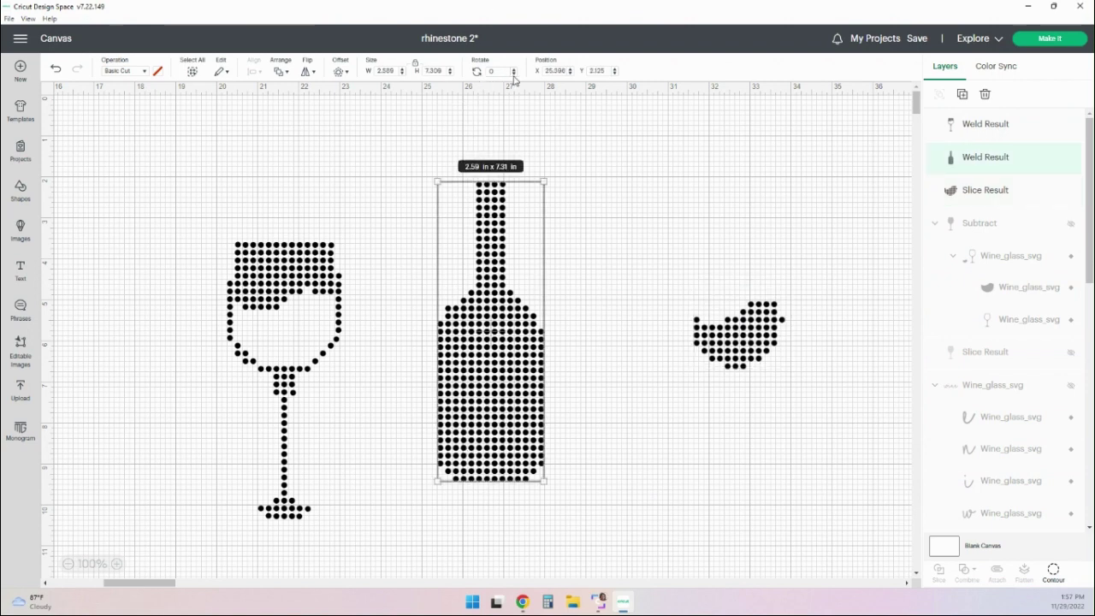
pyautogui.scroll(-9, 513, 77)
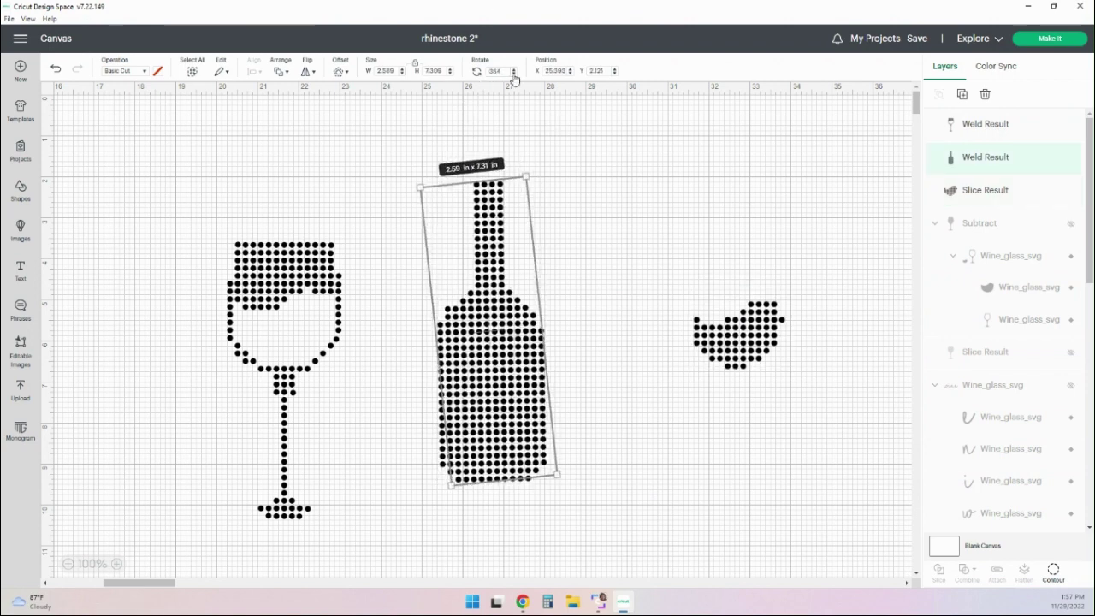
pyautogui.scroll(-20, 513, 78)
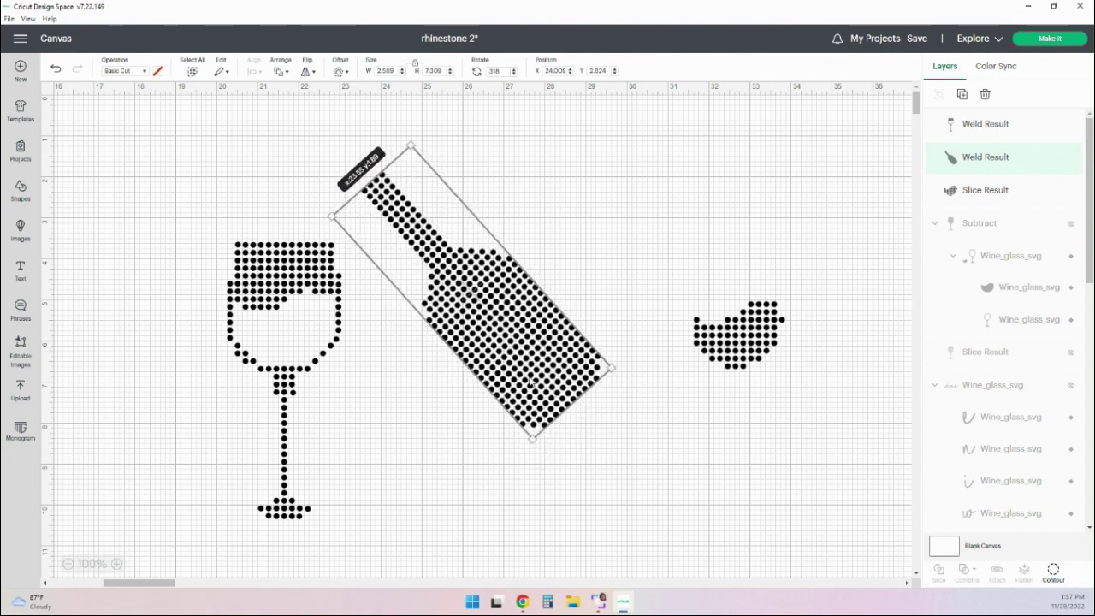
pyautogui.click(514, 74)
pyautogui.click(514, 74)
pyautogui.click(514, 75)
pyautogui.click(514, 74)
pyautogui.click(514, 74)
pyautogui.click(514, 75)
pyautogui.click(514, 74)
pyautogui.click(514, 74)
pyautogui.click(602, 486)
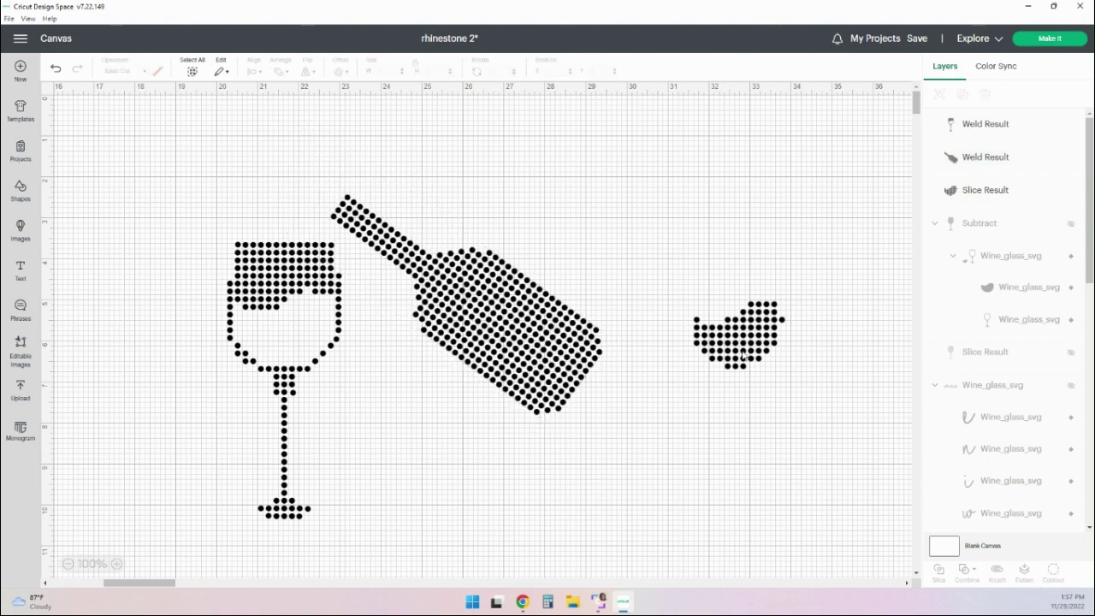
# - Move the wine-shaped piece below the bottle beside the glass stem, and nudge the bottle to X 22.393, Y 2.14
pyautogui.moveTo(742, 352); pyautogui.dragTo(409, 477)
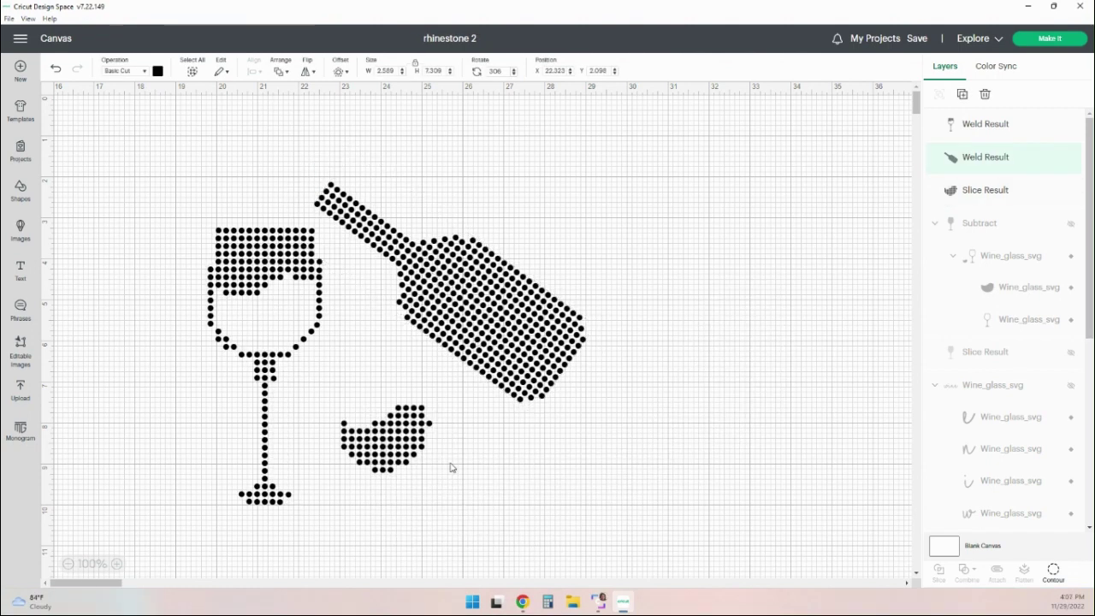
pyautogui.press('Down')
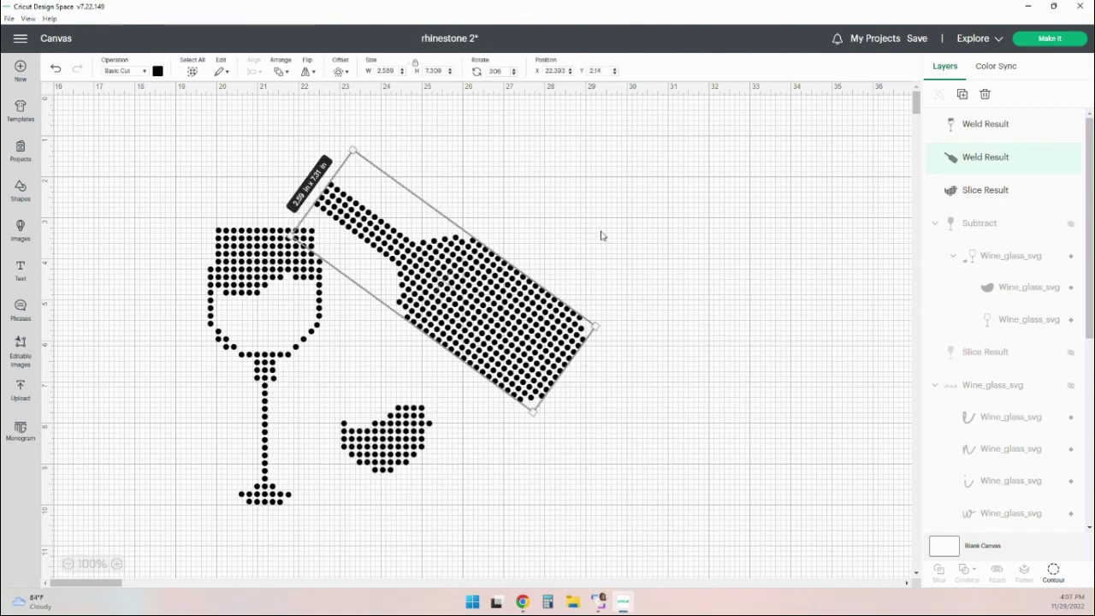
pyautogui.click(659, 254)
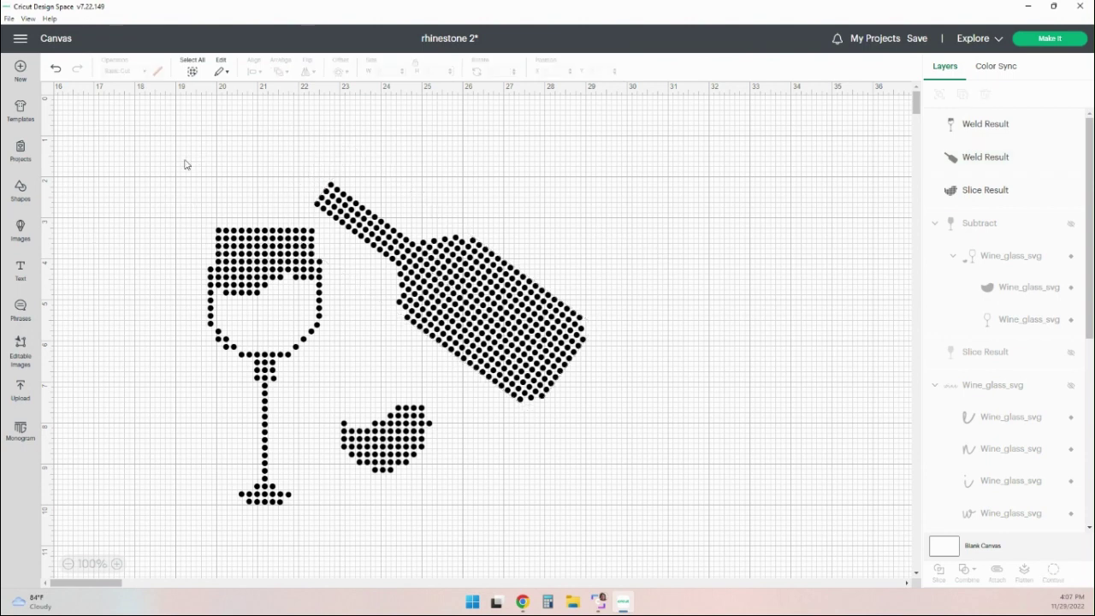
# - Attach the wine glass, bottle and wine-shaped piece together, and send the project to cut preparation
pyautogui.moveTo(179, 168); pyautogui.dragTo(606, 528)
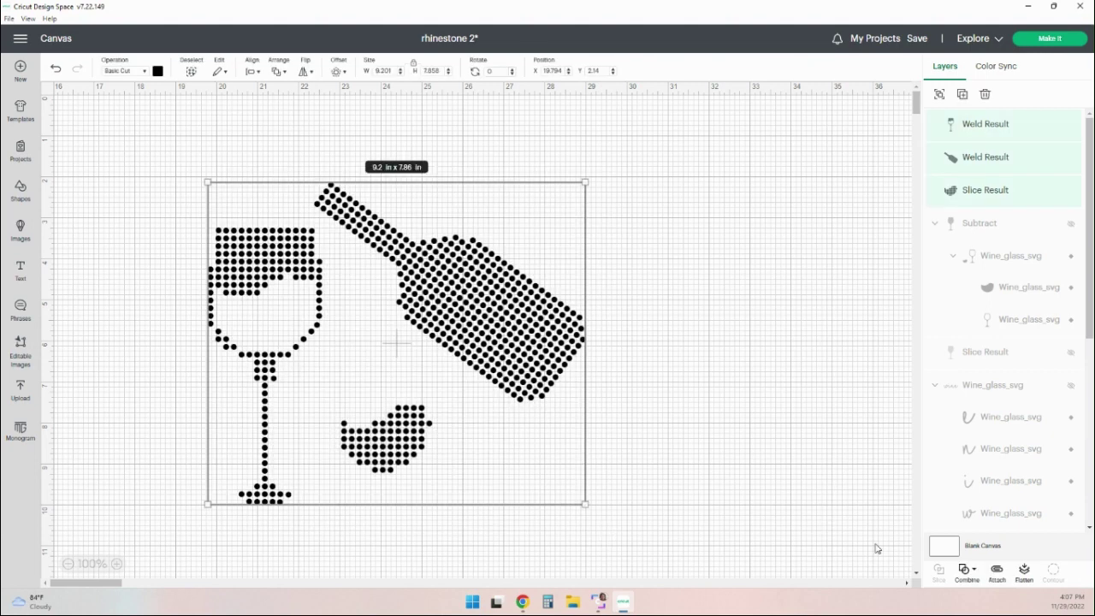
pyautogui.click(997, 571)
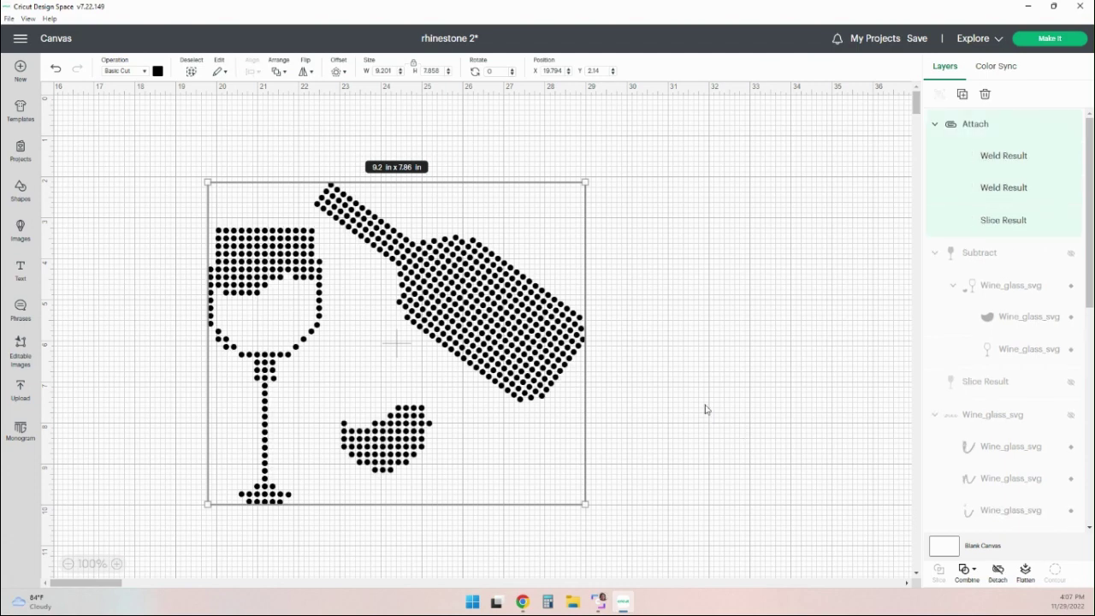
pyautogui.click(1043, 40)
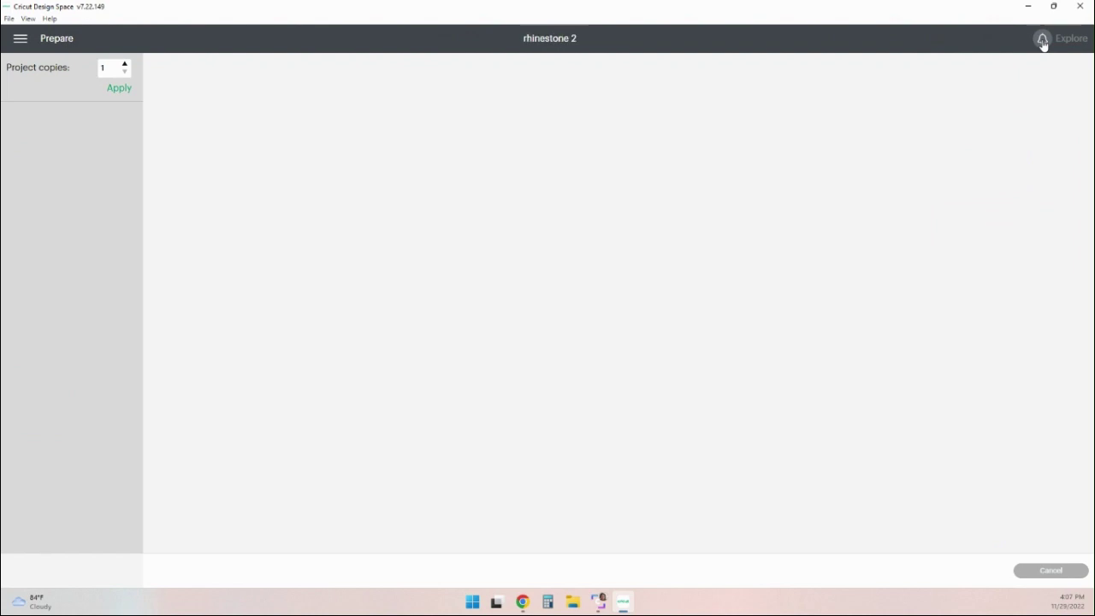